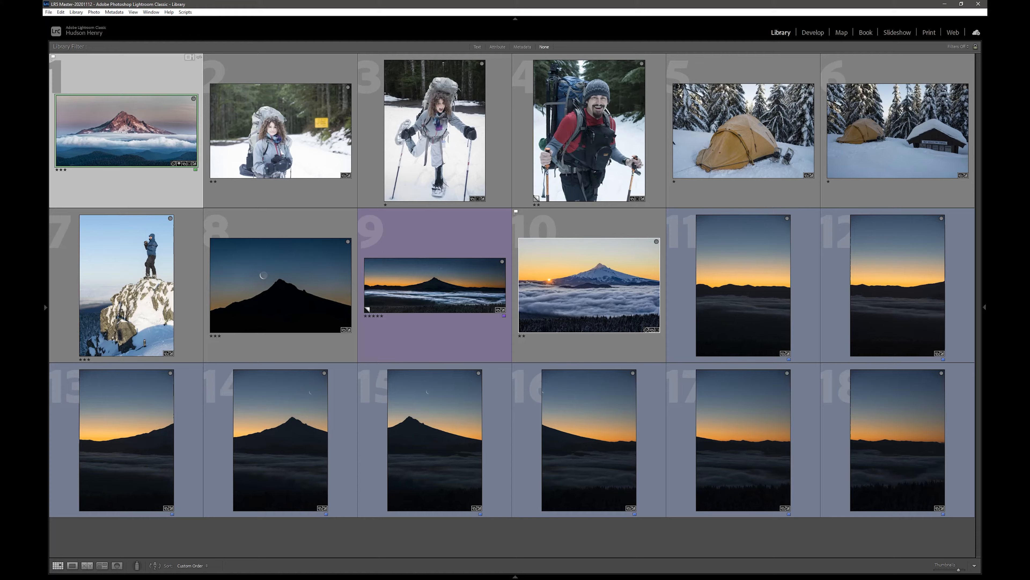
Step: Browse the Larch Mountain photos one at a time in Loupe view, from the first image to the crescent-moon panorama
key("e")
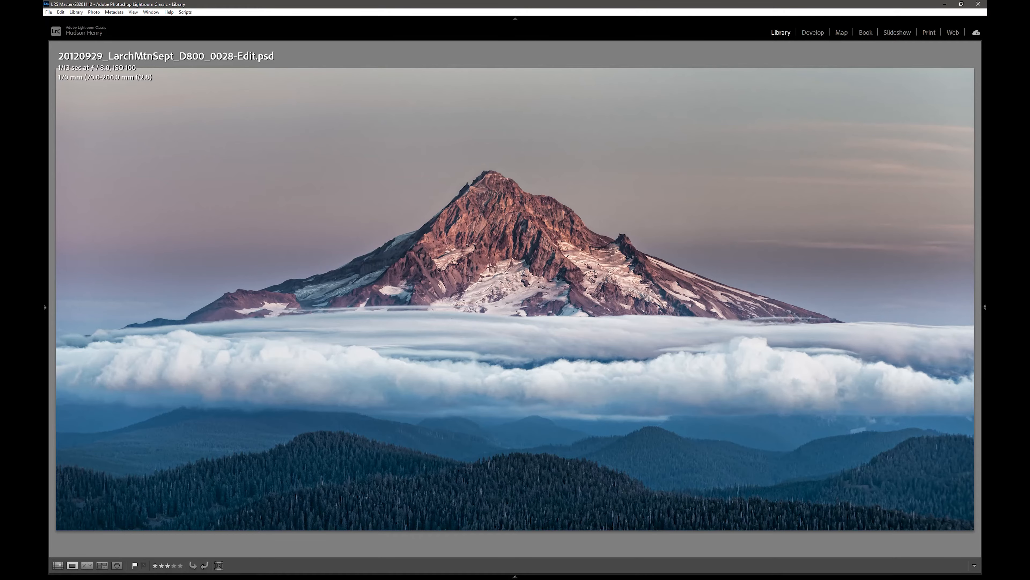
key("Right")
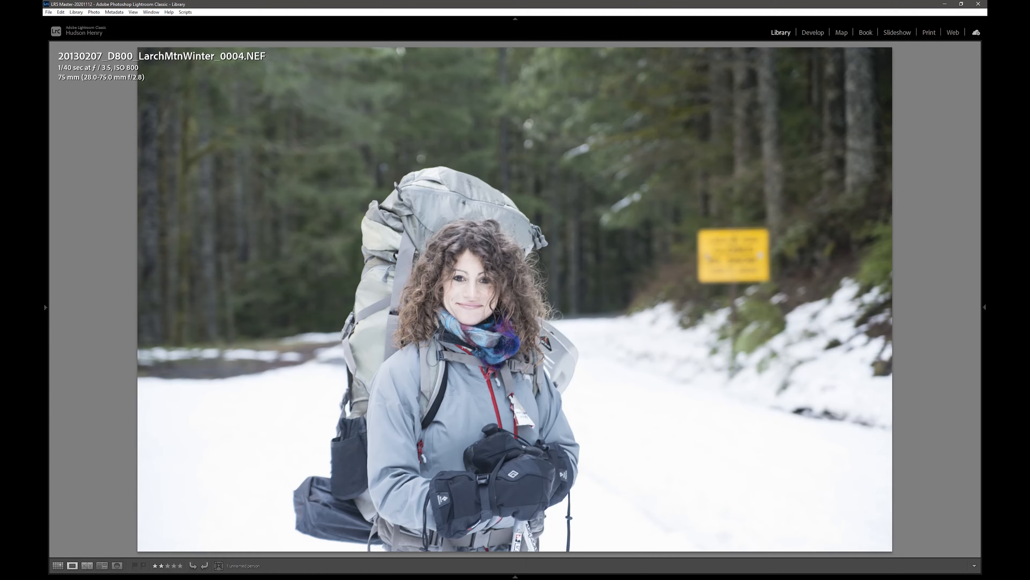
key("Right")
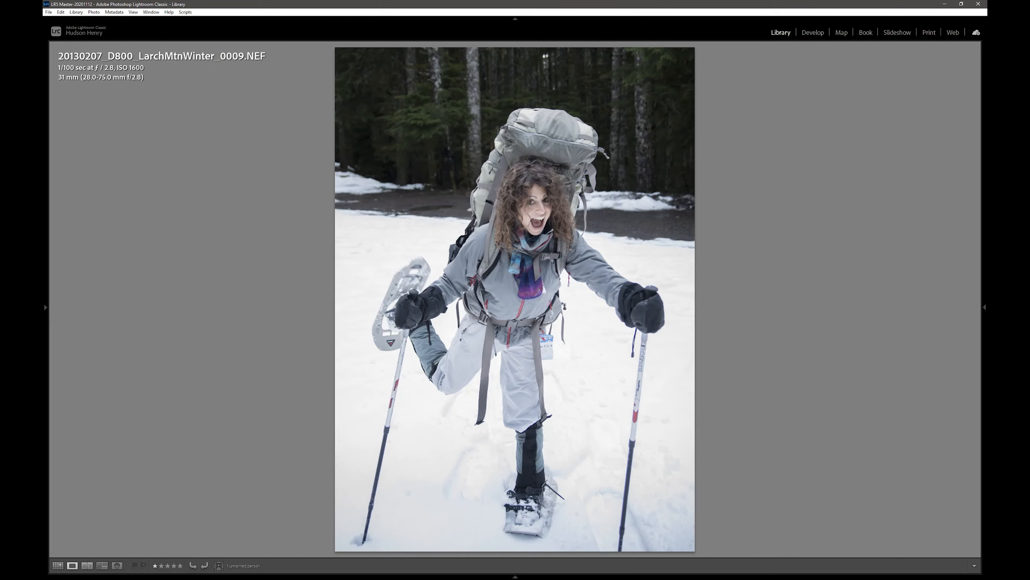
key("Right")
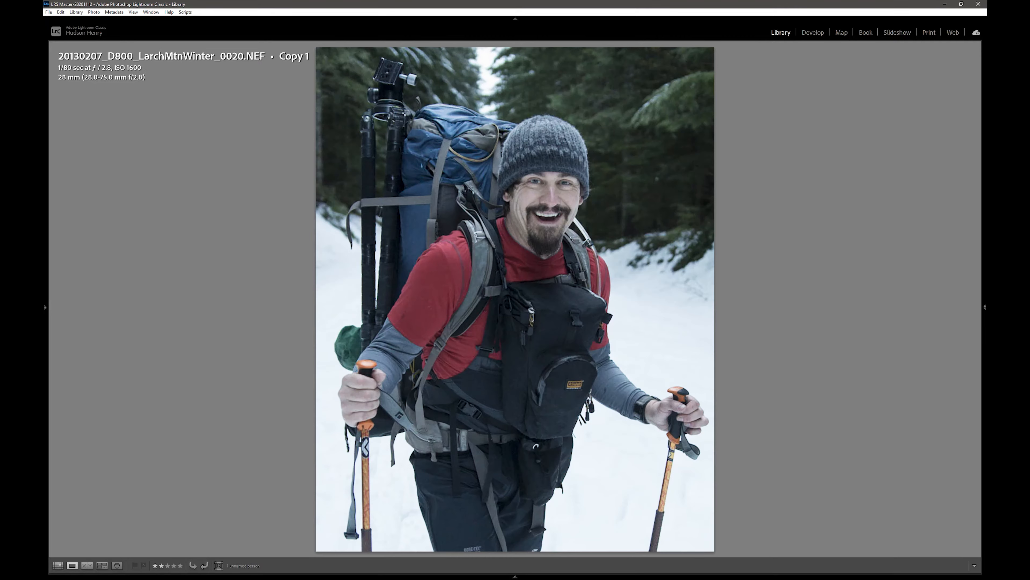
key("Right")
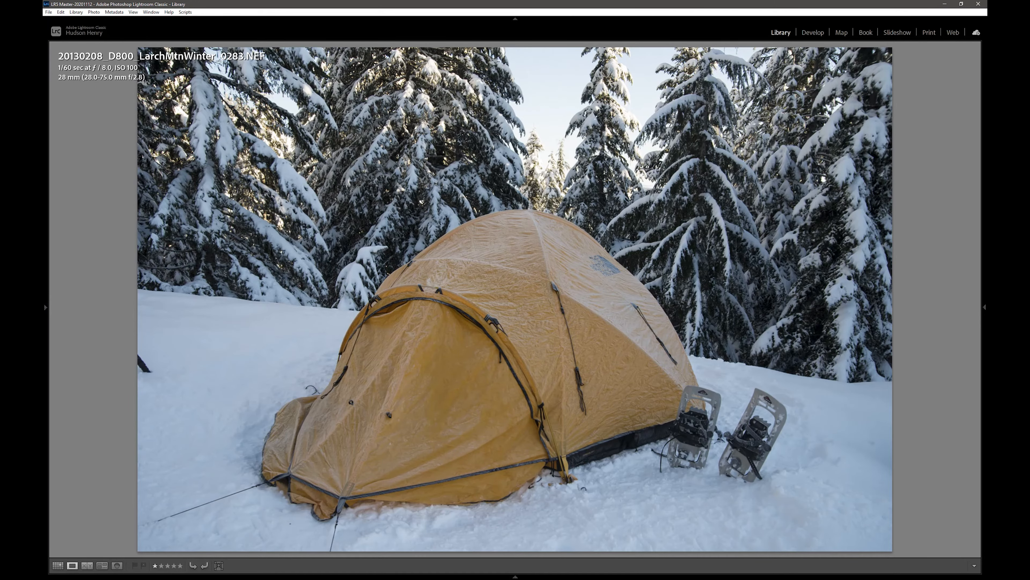
key("Right")
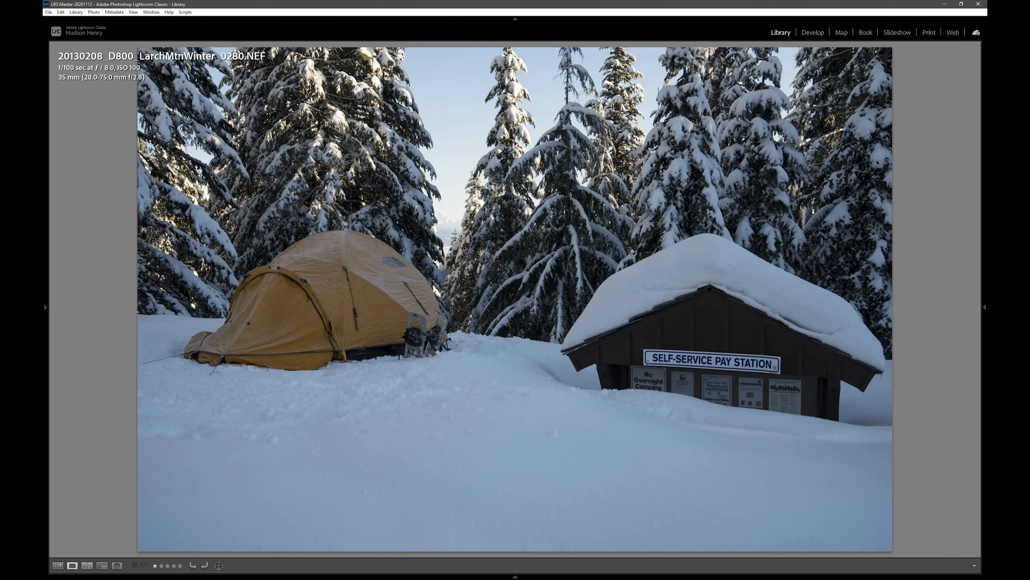
key("Left")
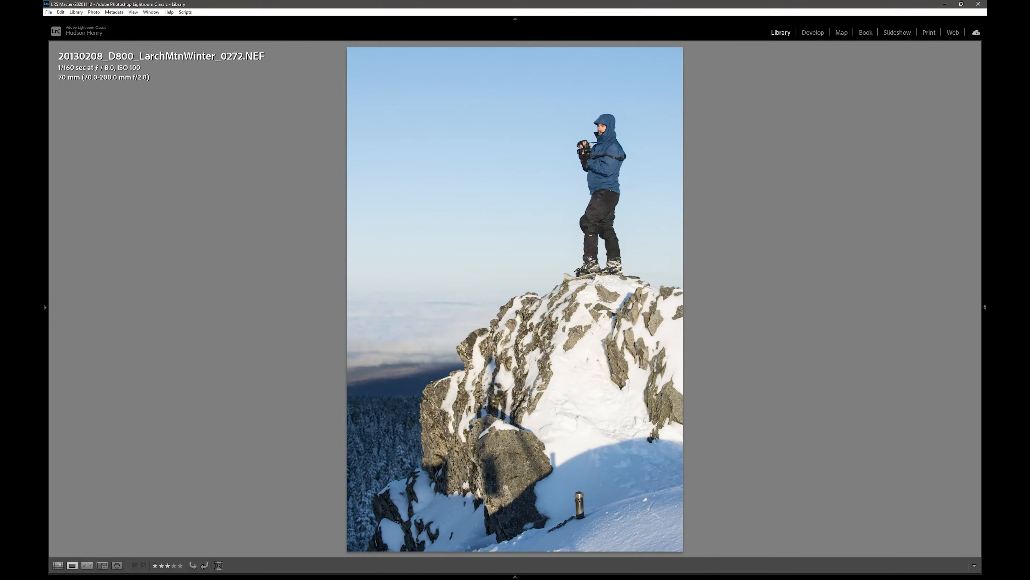
key("Left")
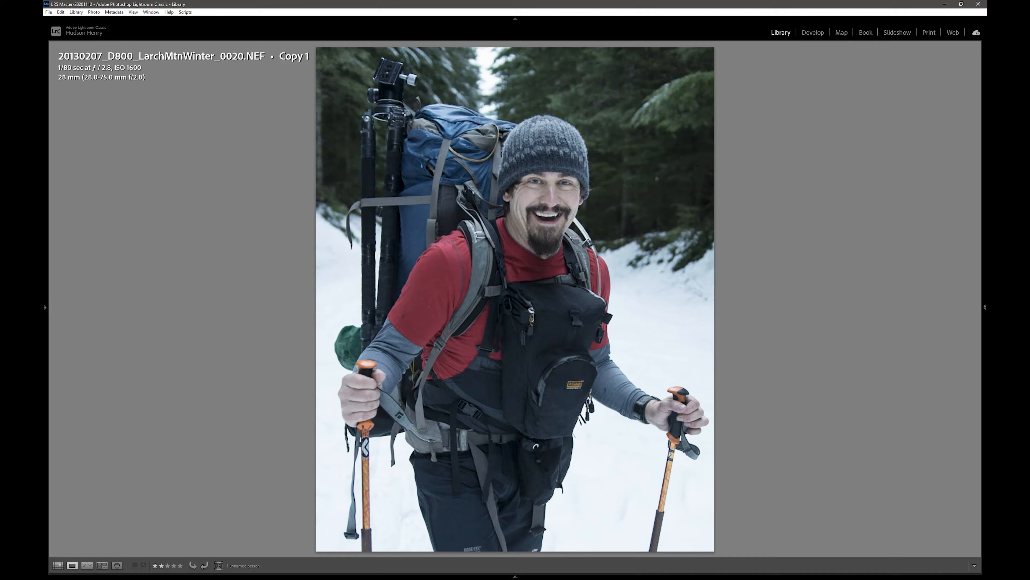
key("Right")
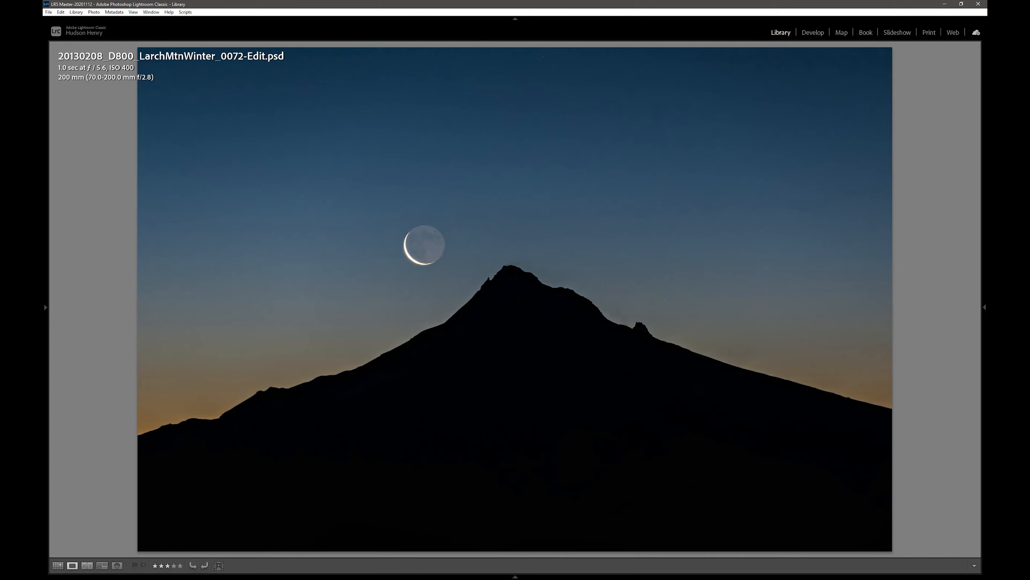
key("Right")
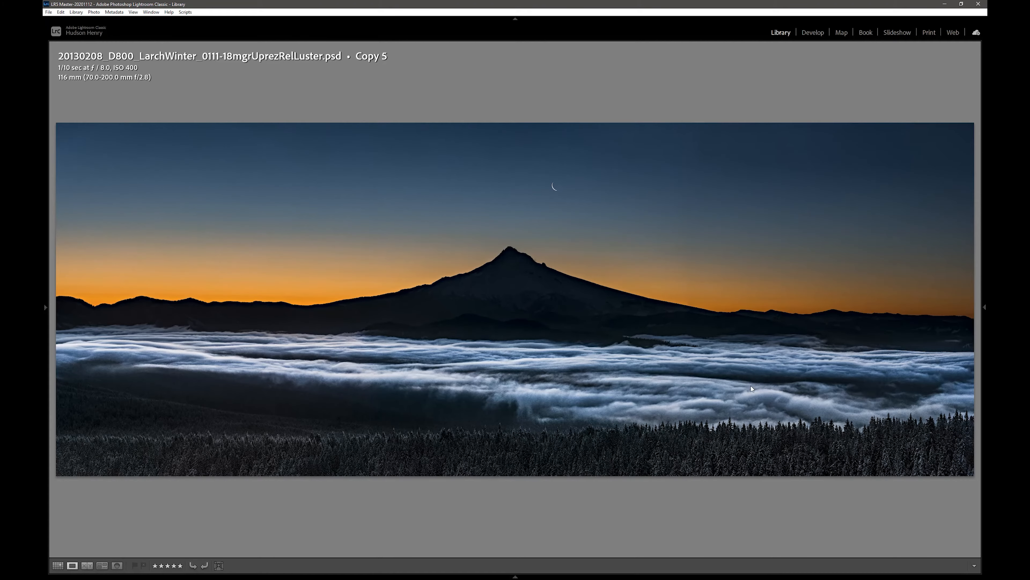
Step: Examine the fog and tree line of the mountain panorama up close for detail and noise, and return to the full view
left_click(709, 384)
left_click_drag(701, 255, 611, 389)
left_click_drag(513, 219, 653, 272)
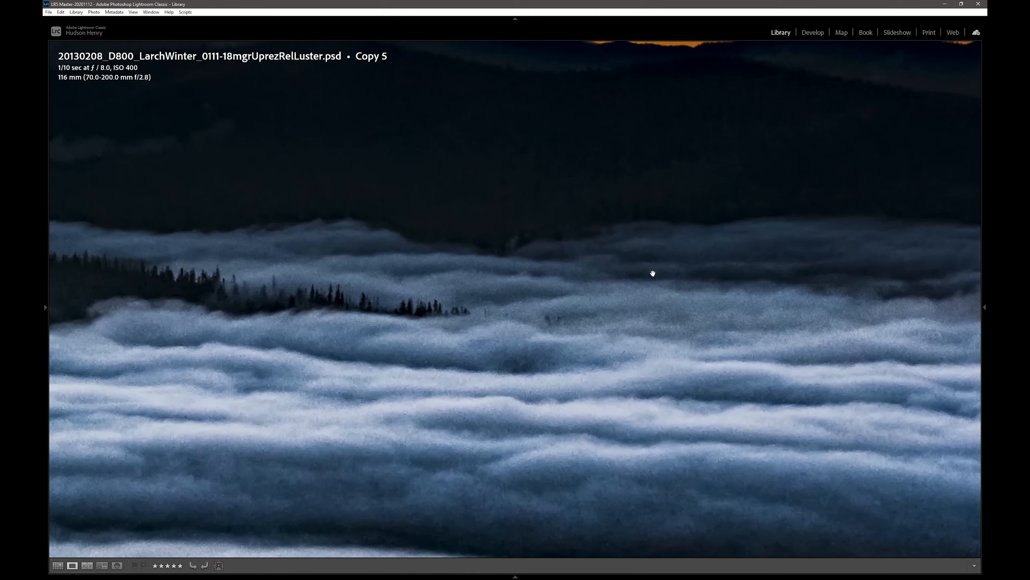
left_click_drag(654, 222, 635, 380)
left_click_drag(456, 293, 769, 392)
left_click_drag(684, 418, 621, 158)
left_click_drag(588, 387, 581, 205)
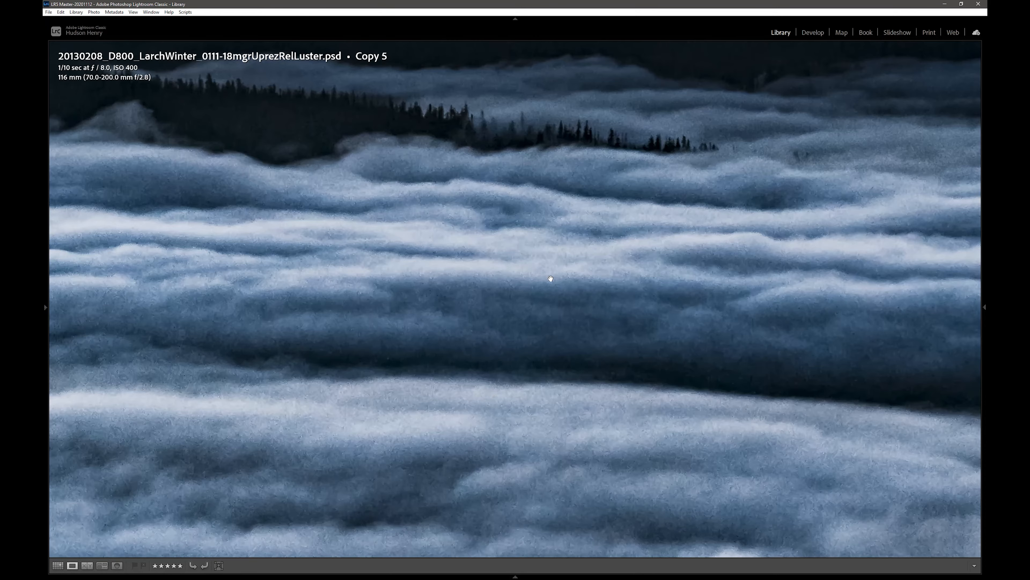
left_click(571, 273)
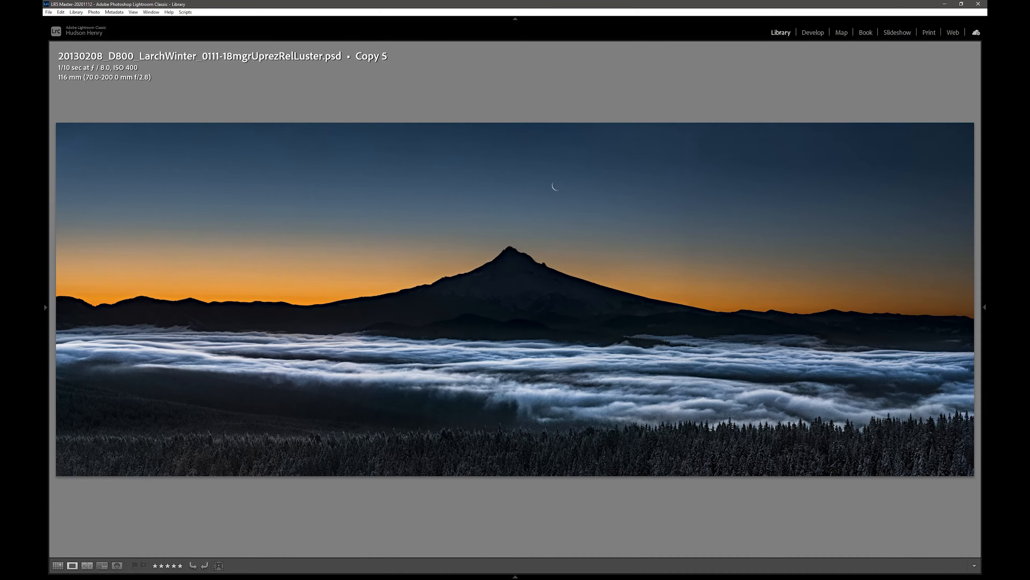
Step: Open the vertical raw frame 20130208_D800_LarchMtnWinter_0115.NEF in Develop, with the Presets and History area hidden
key("Right")
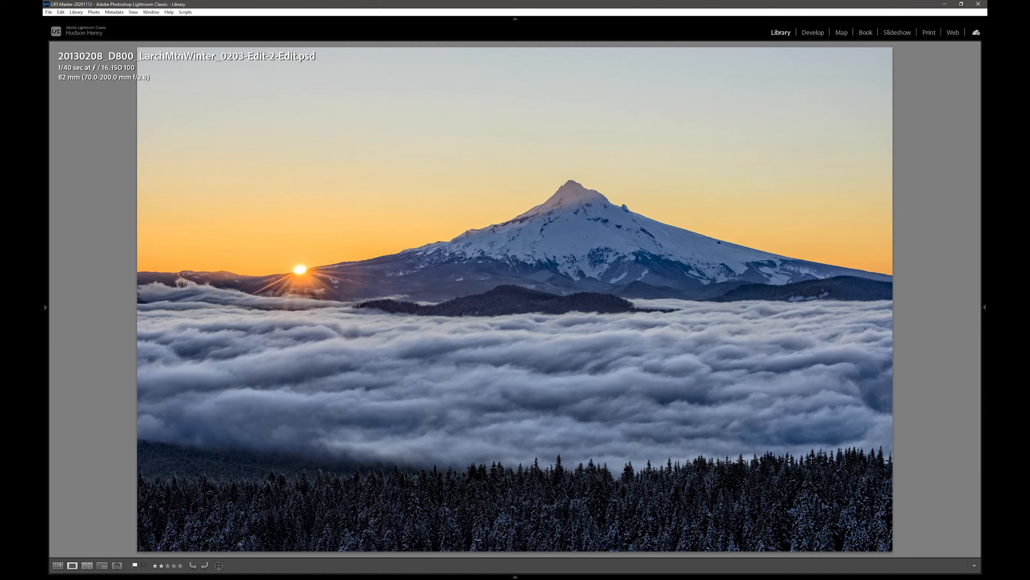
key("Left")
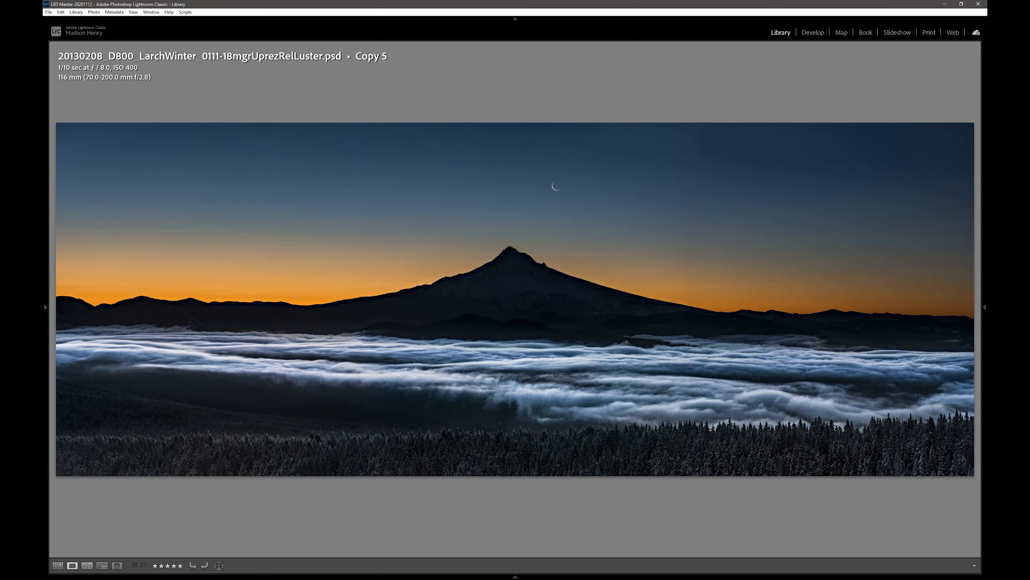
key("Left")
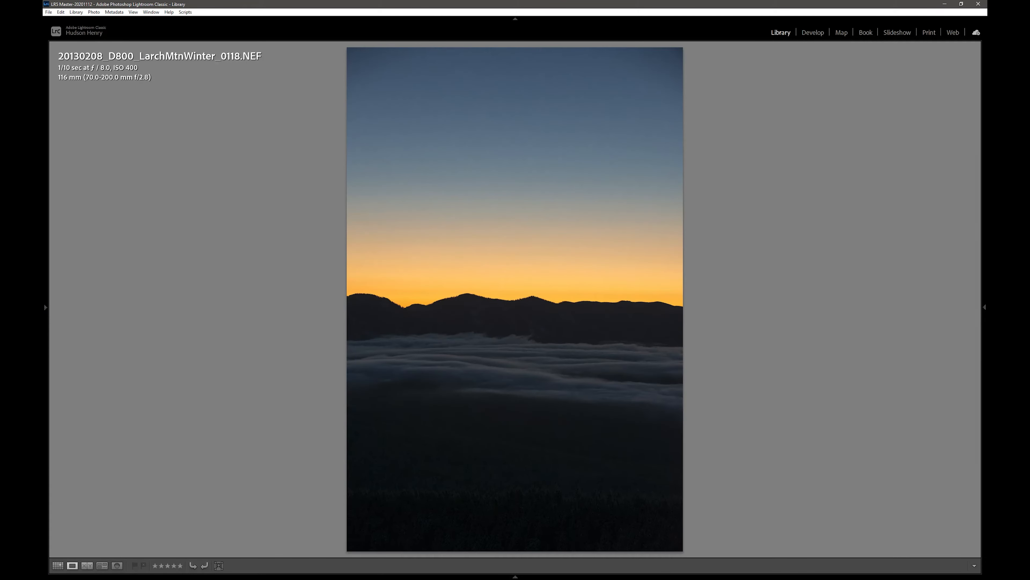
key("XF86AudioMute")
left_click(814, 33)
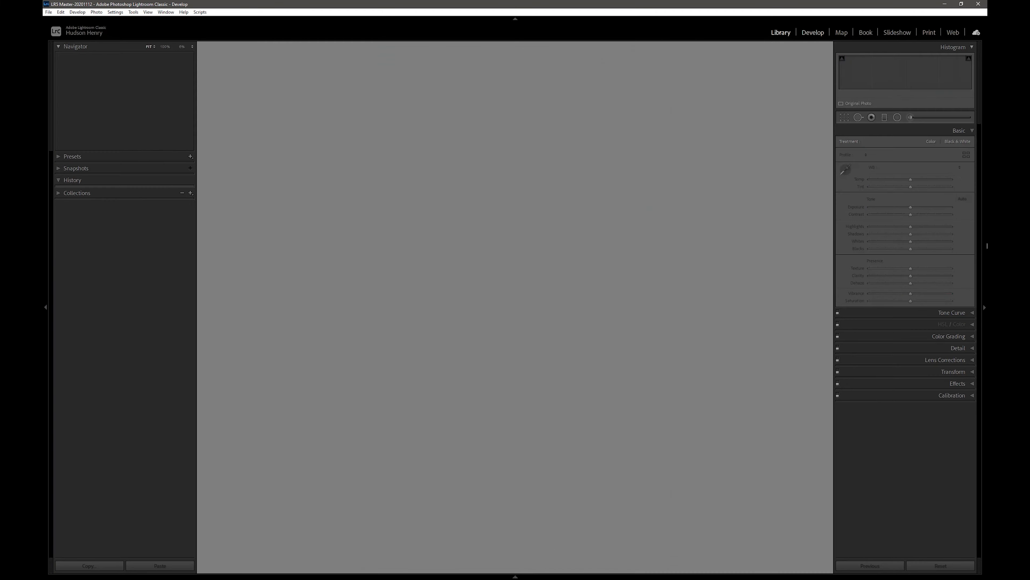
left_click(46, 308)
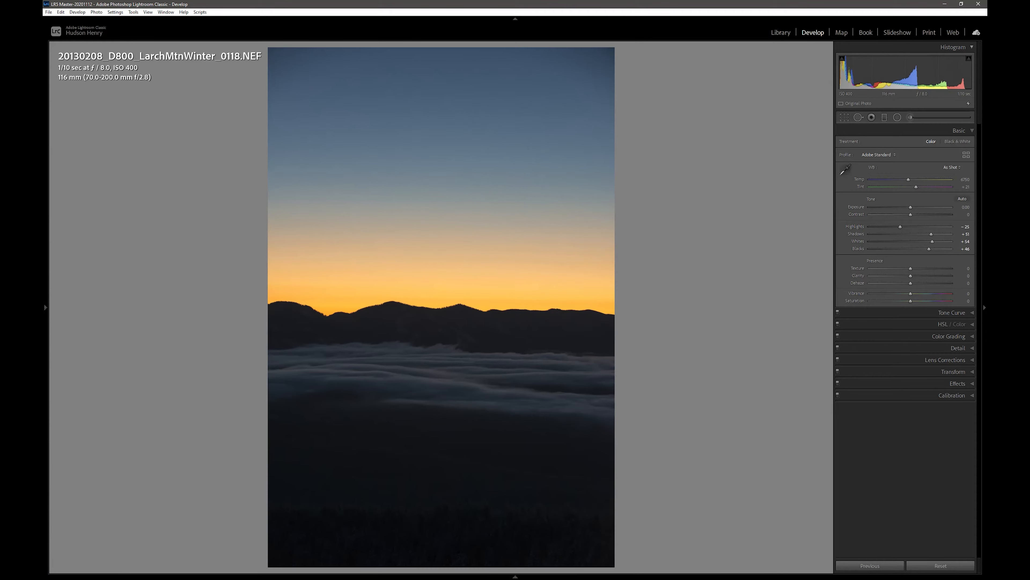
key("Left")
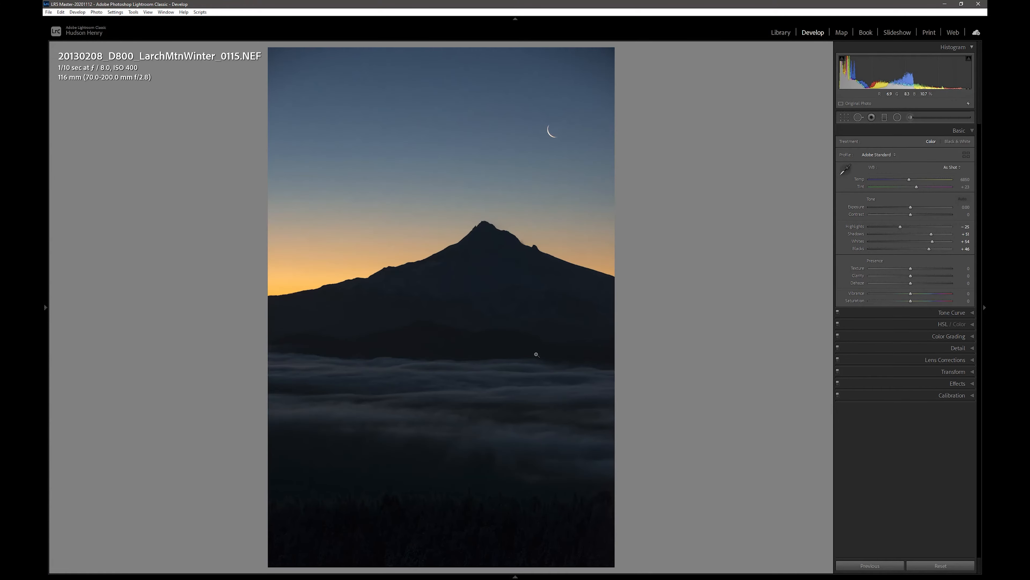
Step: Examine the dark fog layers of the vertical raw frame up close for noise and detail
left_click(552, 385)
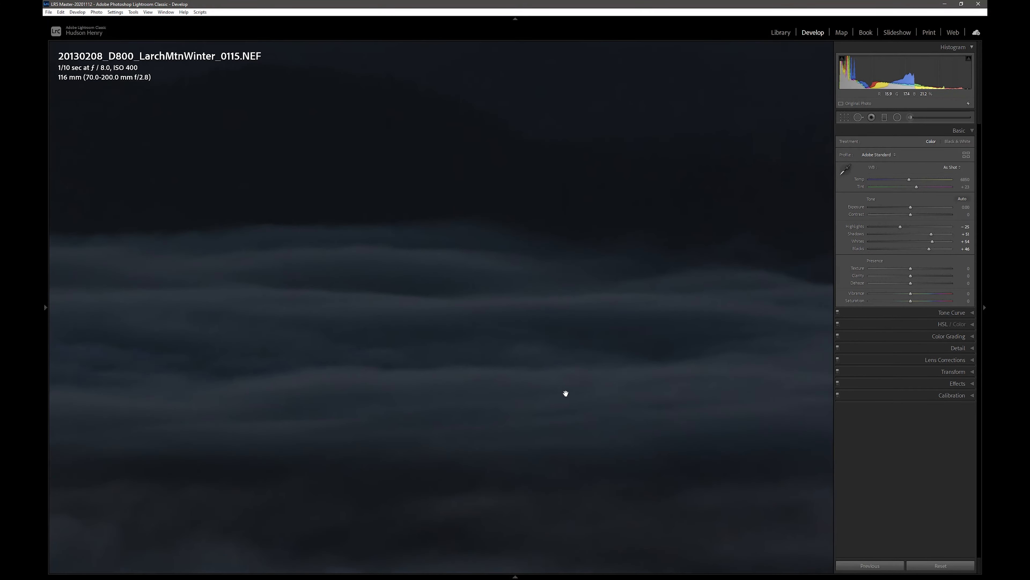
left_click_drag(594, 400, 519, 303)
left_click_drag(541, 387, 541, 220)
left_click_drag(422, 330, 577, 248)
left_click_drag(525, 329, 609, 524)
mouse_move(630, 254)
left_mouse_down()
mouse_move(616, 419)
mouse_move(640, 262)
left_mouse_up()
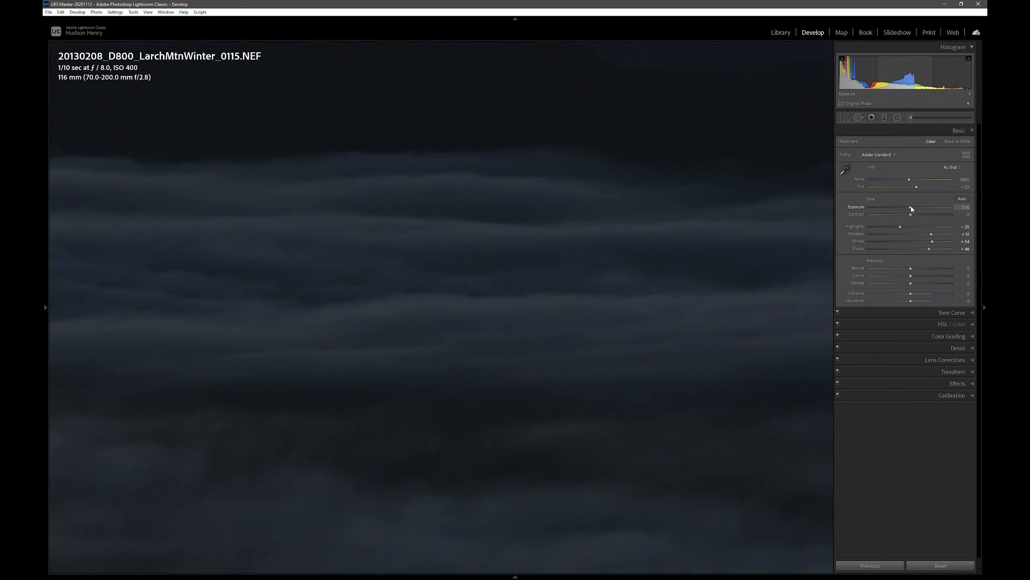
Step: Try raising the raw frame's Exposure to check the shadow noise, undo the change and return to the wider view
left_click_drag(911, 207, 926, 206)
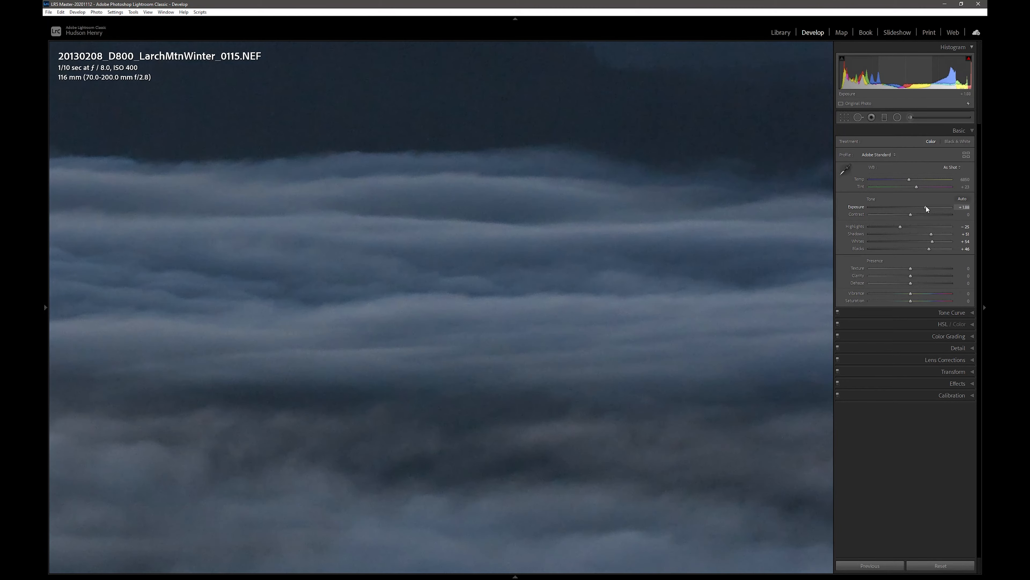
key("ctrl+z")
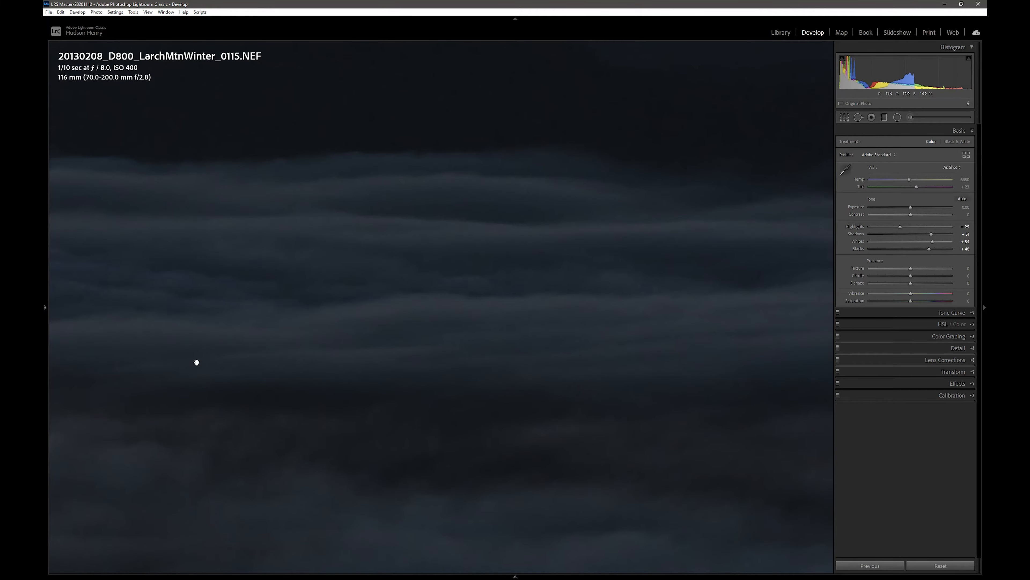
left_click(582, 251)
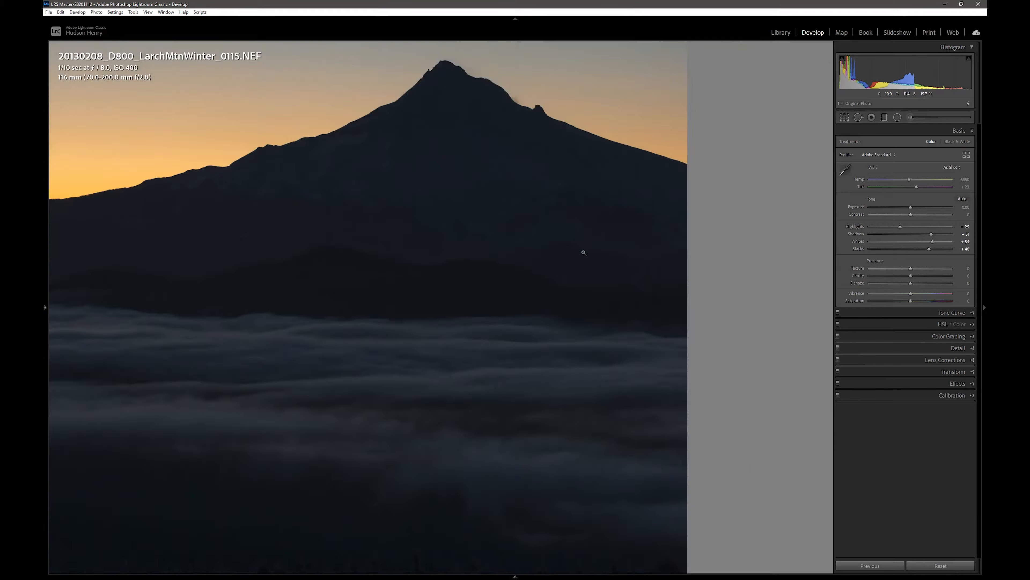
Step: Return to the Library grid and select the eight vertical panorama frames, numbers 11 through 18
key("g")
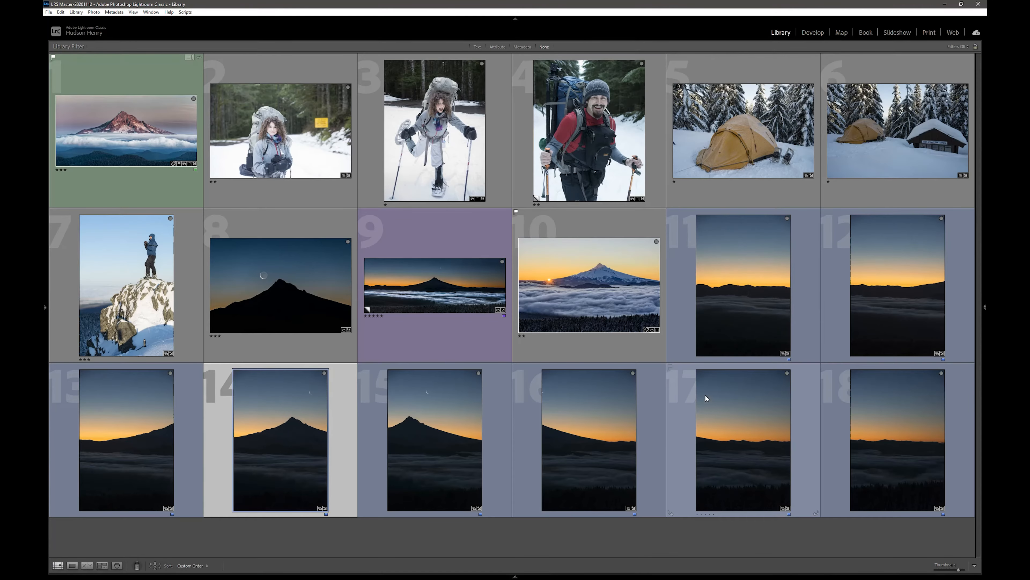
left_click(727, 298)
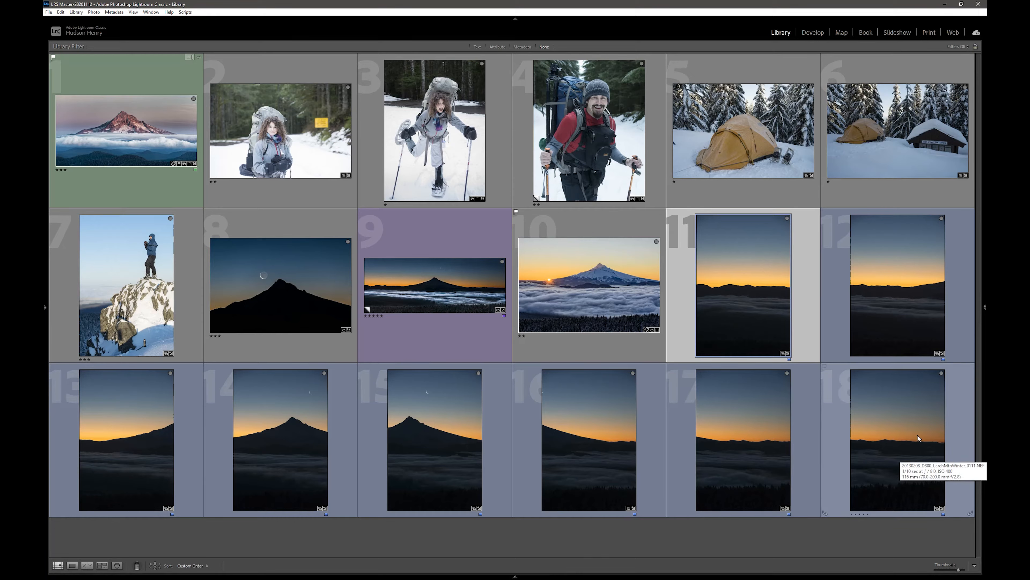
left_click(906, 430, "shift")
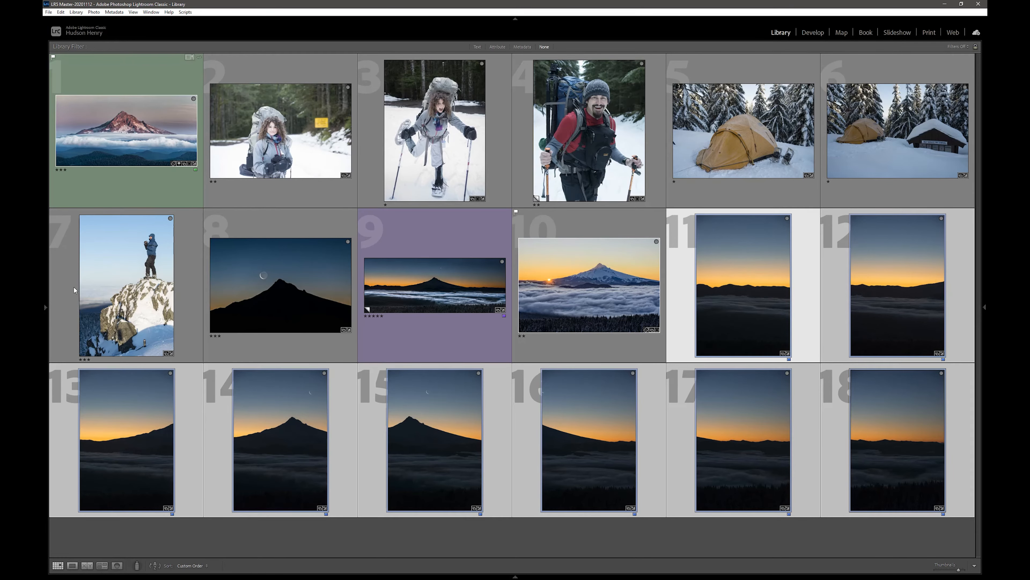
Step: Export the selected frames in Original format to a NoiseReduction subfolder of their source folder, as in the NR_SubfolderRAW preset
left_click(47, 307)
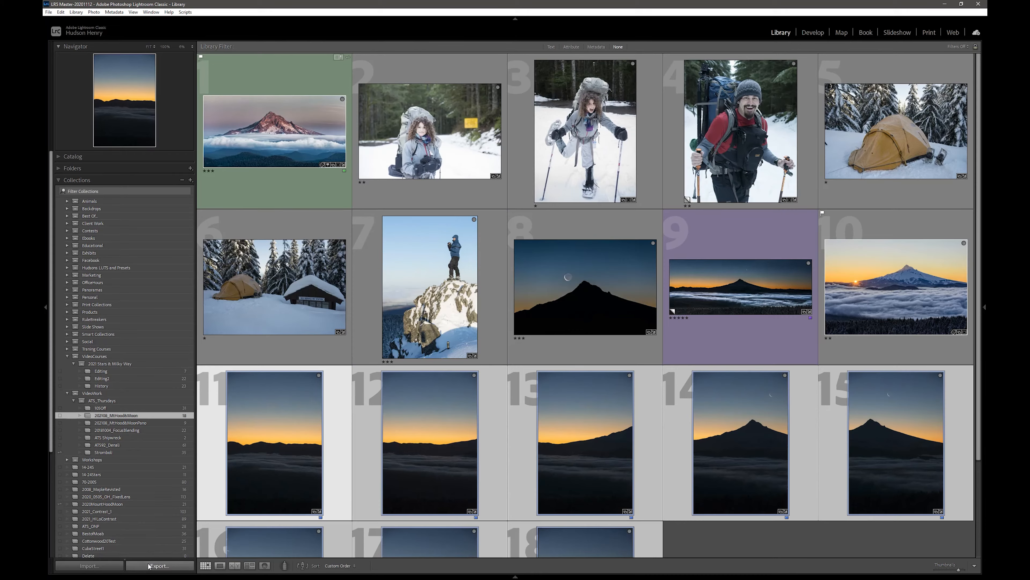
left_click(149, 565)
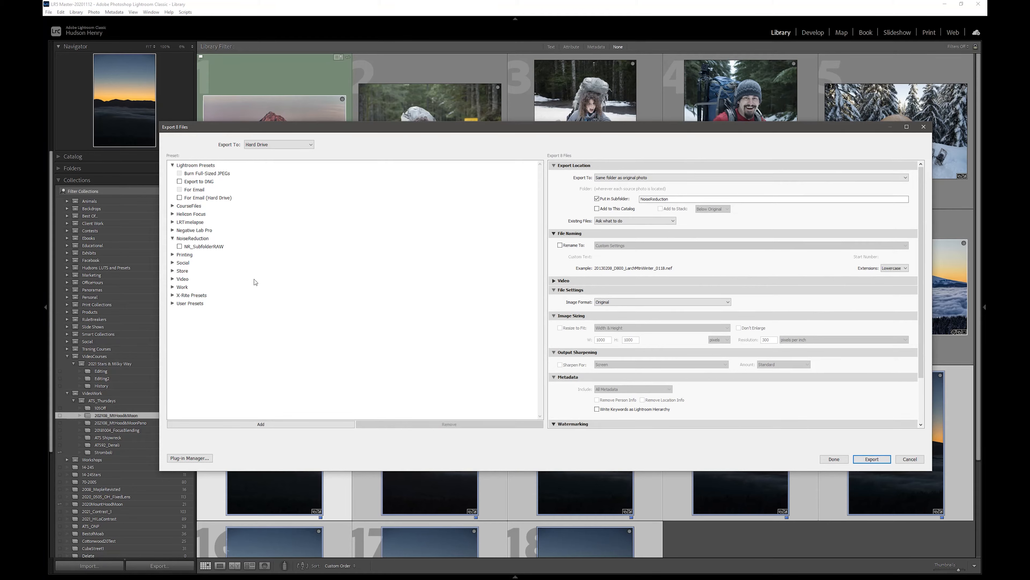
left_click(204, 247)
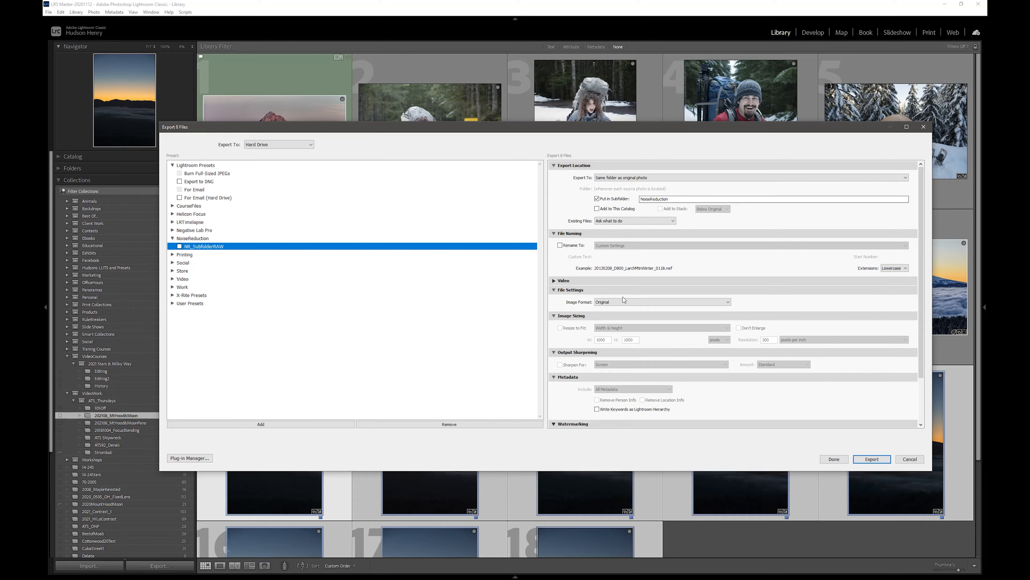
scroll(624, 299, "down", 3)
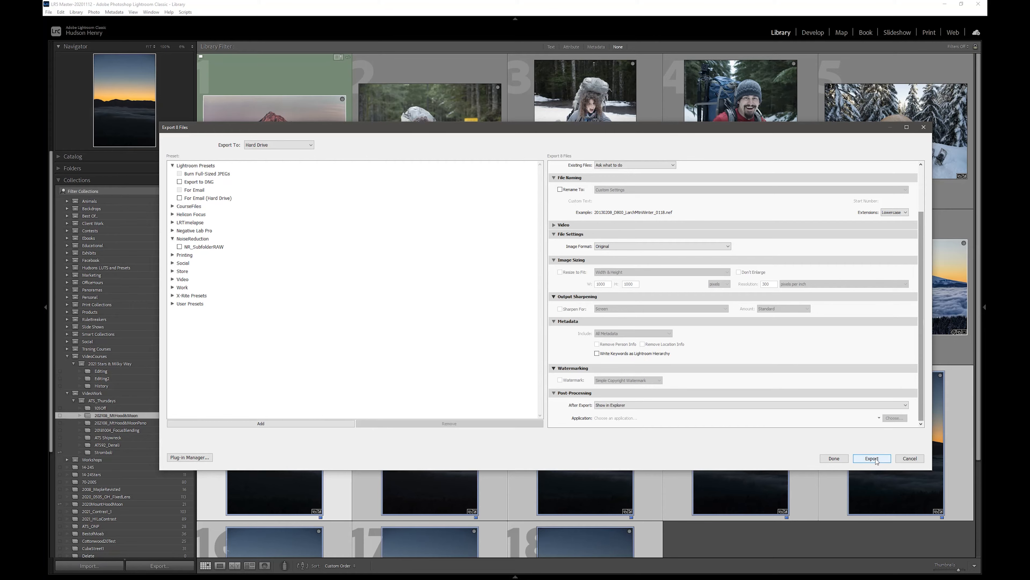
left_click(872, 458)
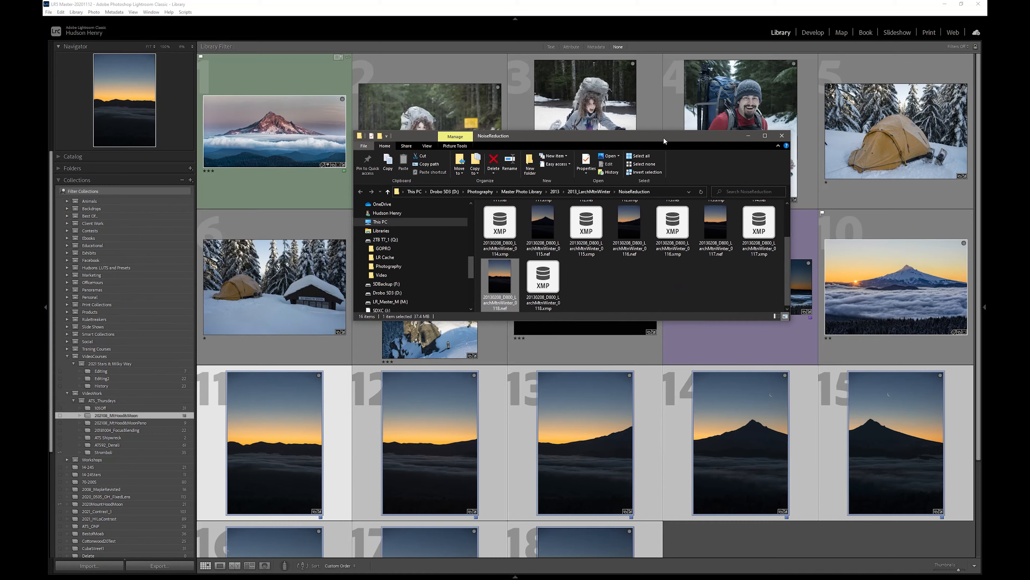
Step: Enlarge and reposition the NoiseReduction folder window to view the exported raw files, and launch DxO PureRAW
left_click_drag(790, 320, 896, 471)
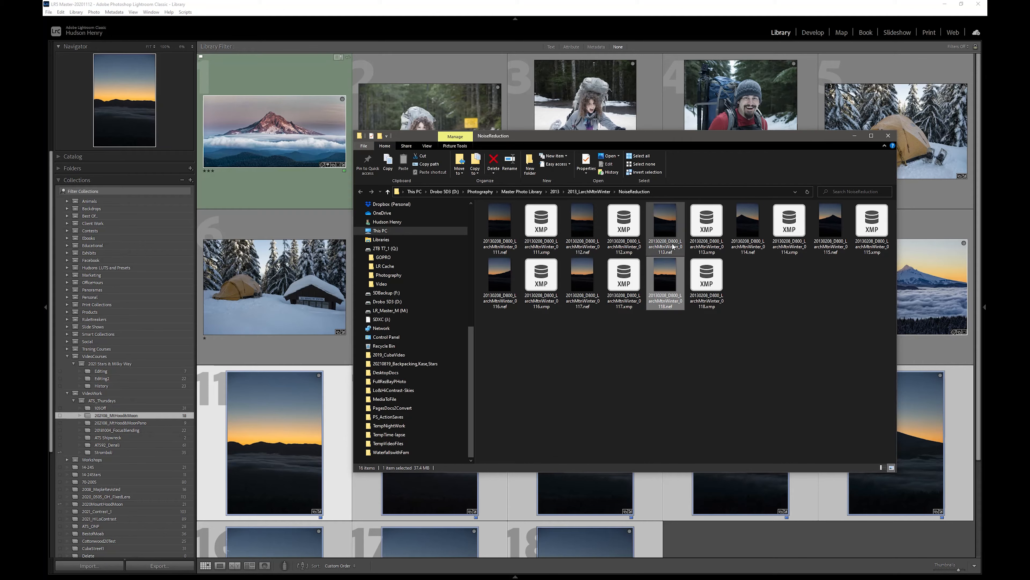
left_click_drag(776, 139, 686, 109)
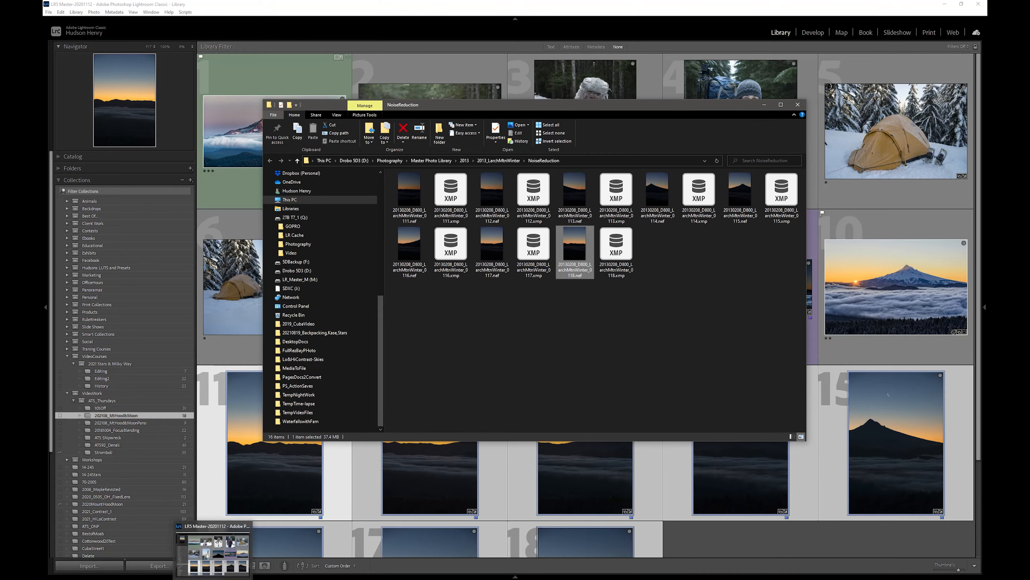
left_click(112, 572)
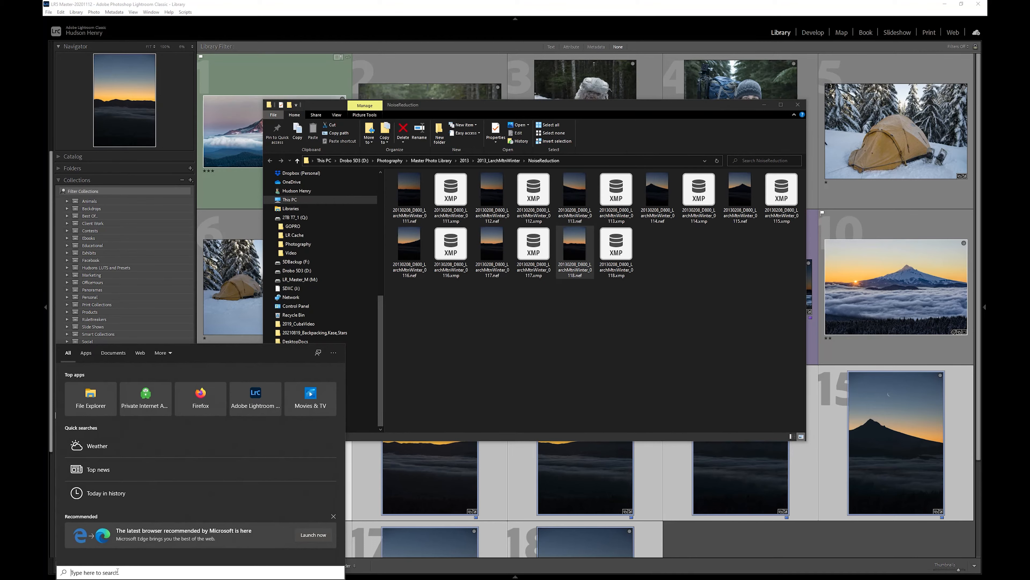
type("pure")
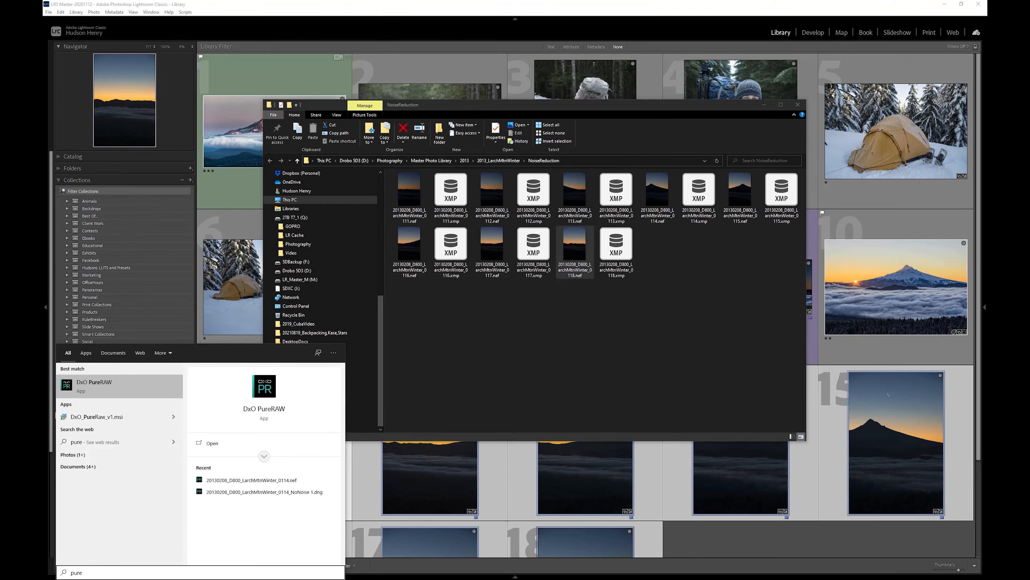
left_click(105, 387)
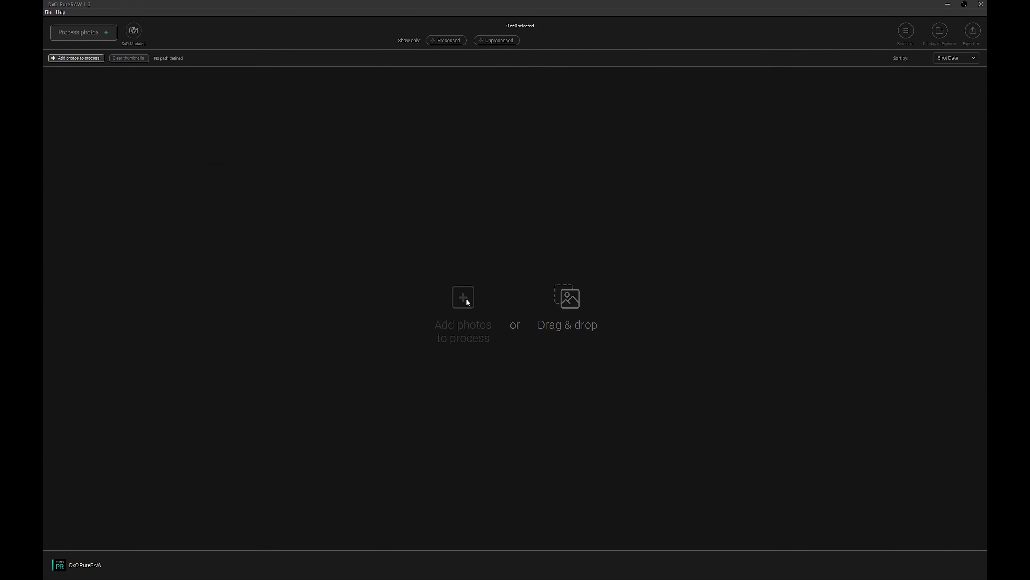
Step: Add all eight NEF files, 0111 through 0118, from the NoiseReduction folder inside 2013_LarchMtnWinter as photos to process
left_click(467, 302)
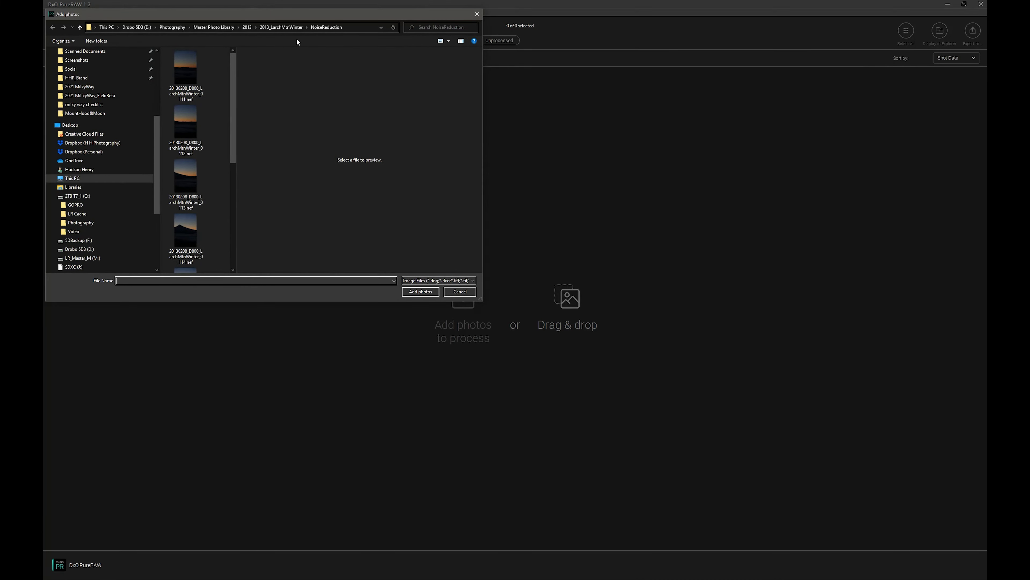
left_click(280, 27)
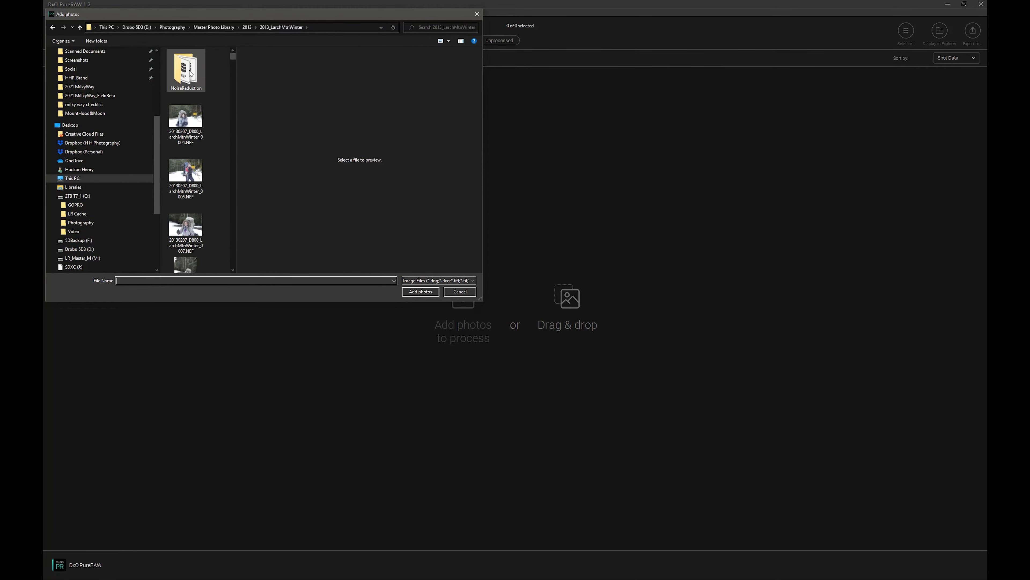
double_click(186, 74)
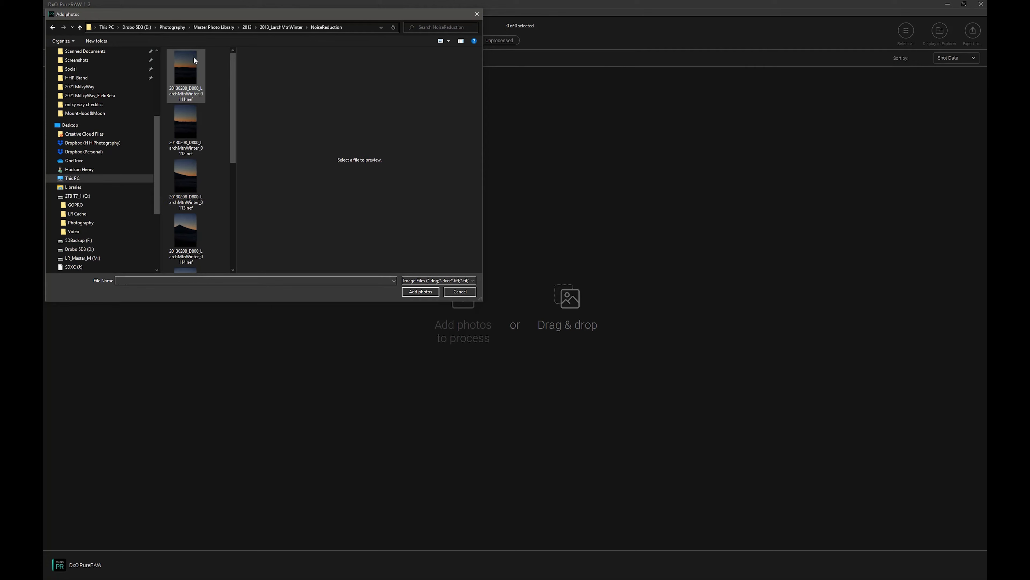
left_click_drag(483, 284, 835, 398)
left_click_drag(188, 183, 320, 60)
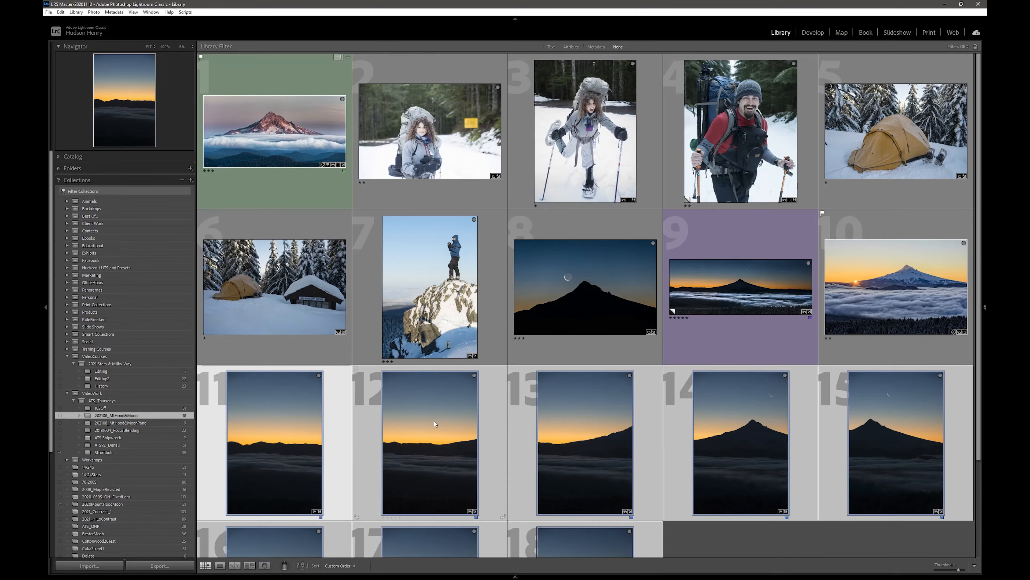
scroll(727, 352, "down", 2)
scroll(727, 353, "down", 2)
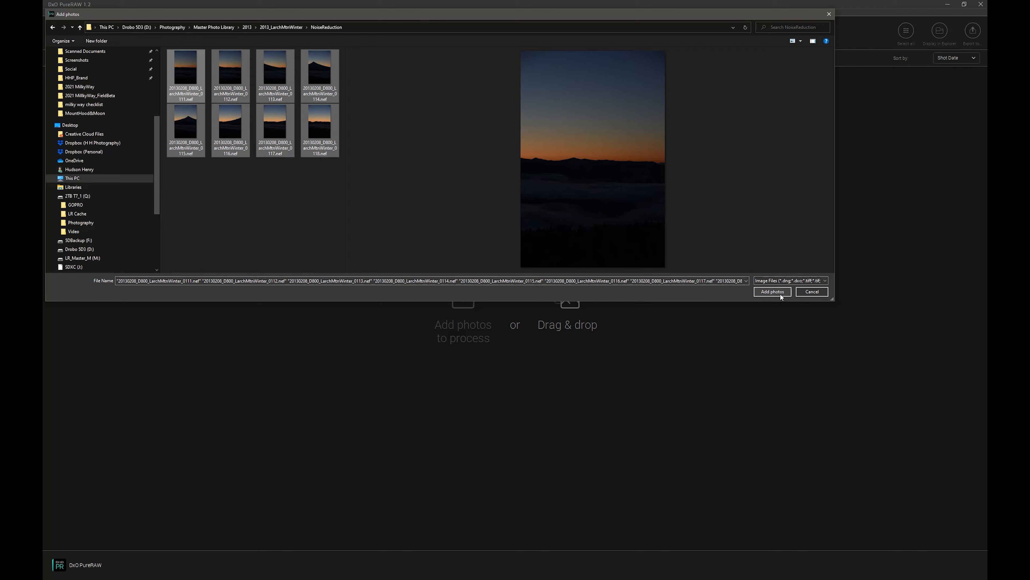
left_click(772, 291)
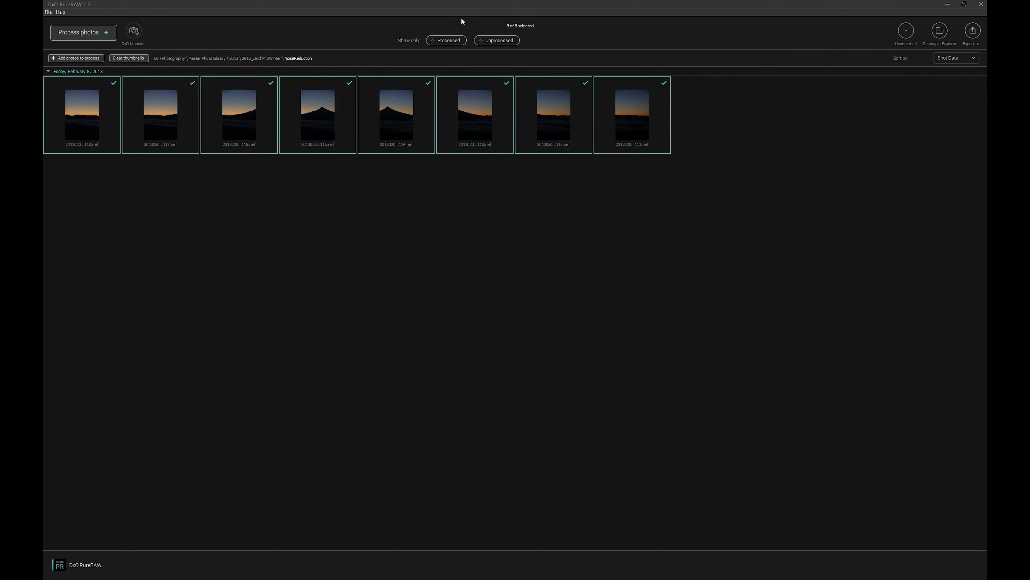
Step: Process the eight photos with the DeepPRIME method to DNG, saving to the 'DxO' folder inside the original images' folder
left_click(78, 32)
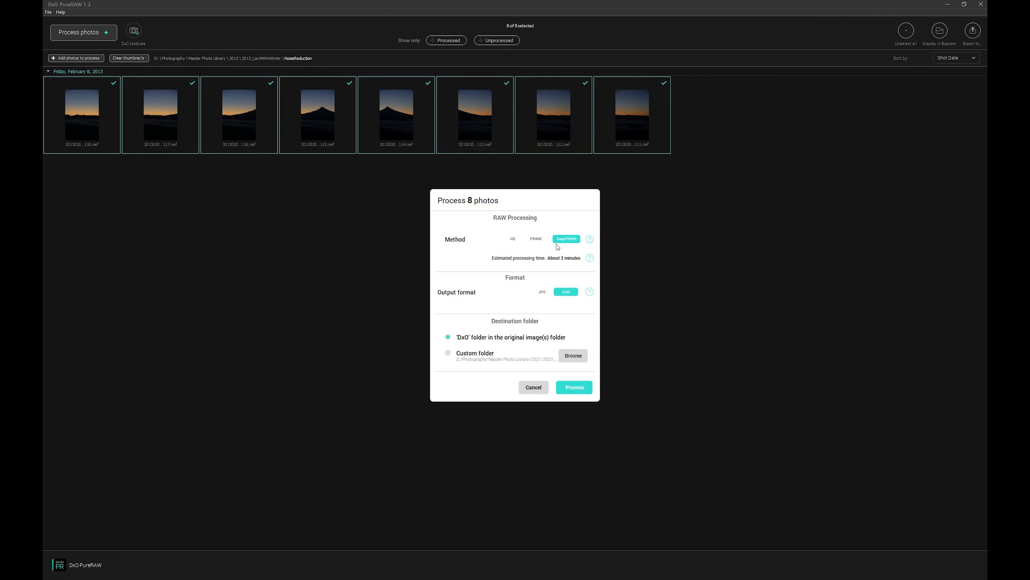
mouse_move(592, 243)
left_click(572, 387)
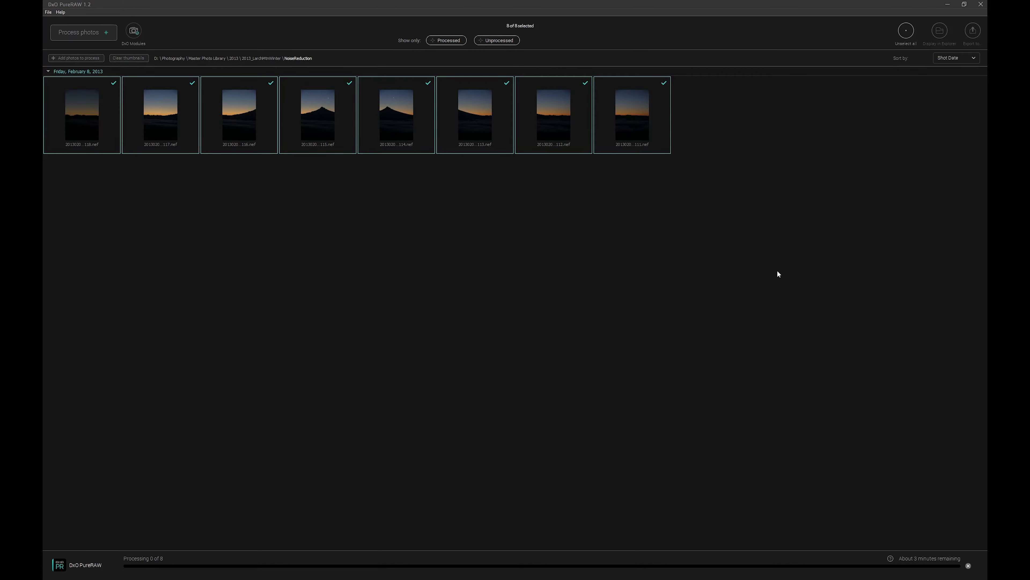
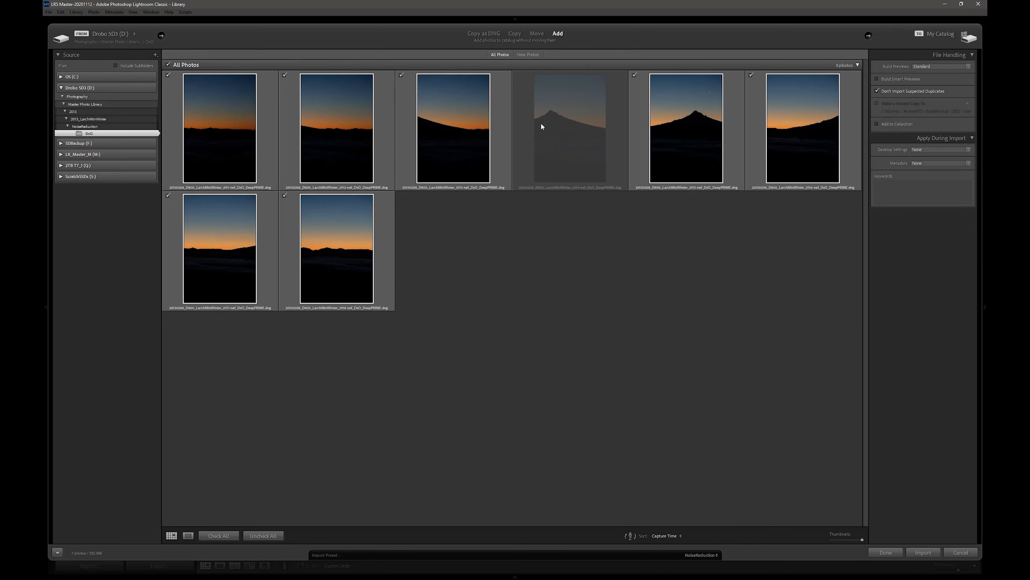
Step: In the Lightroom import, allow suspected duplicates and have the processed DNGs added to the 202108_MtHoodMoon collection
left_click(877, 91)
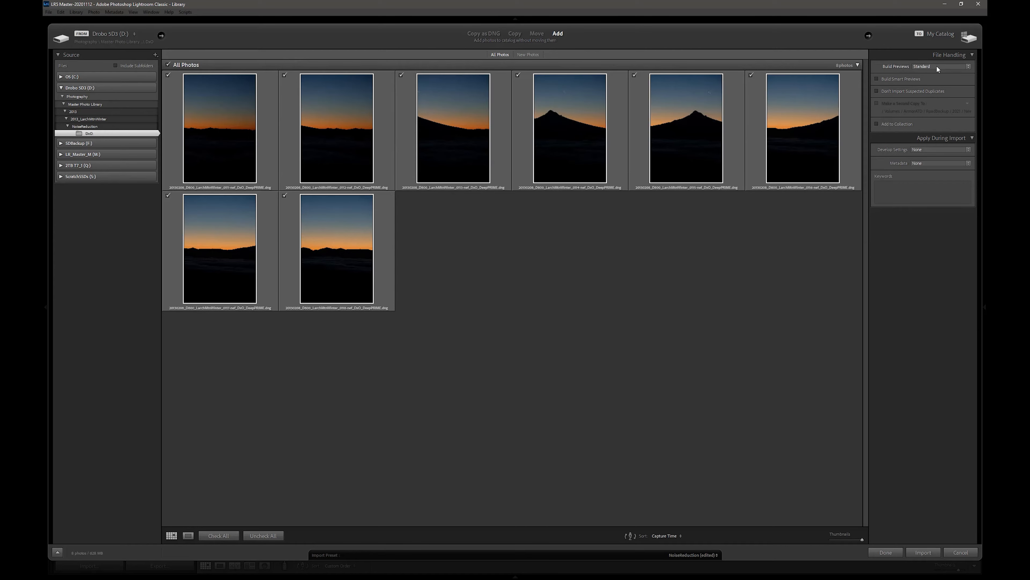
left_click(905, 125)
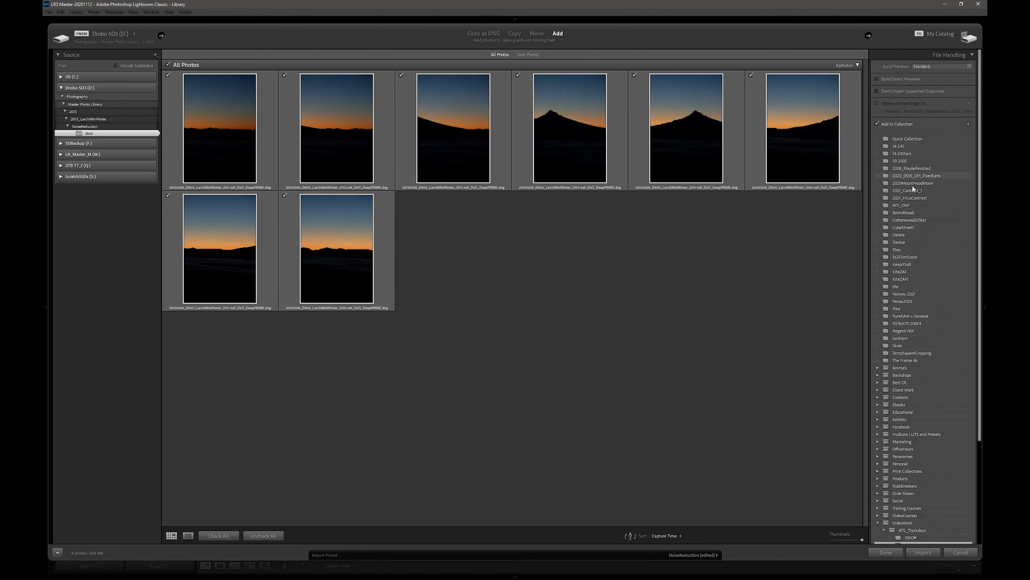
scroll(936, 361, "down", 3)
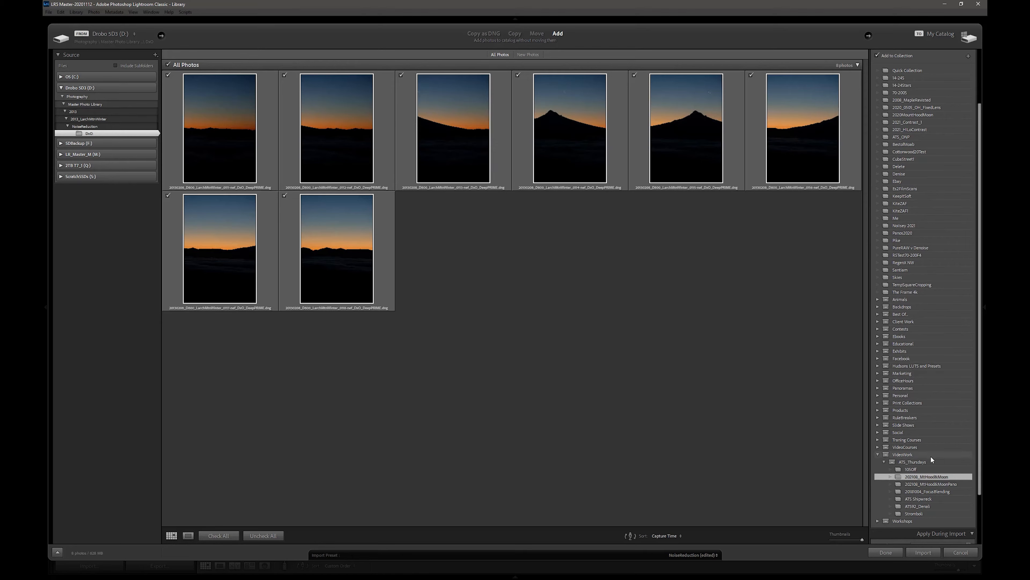
scroll(934, 129, "up", 3)
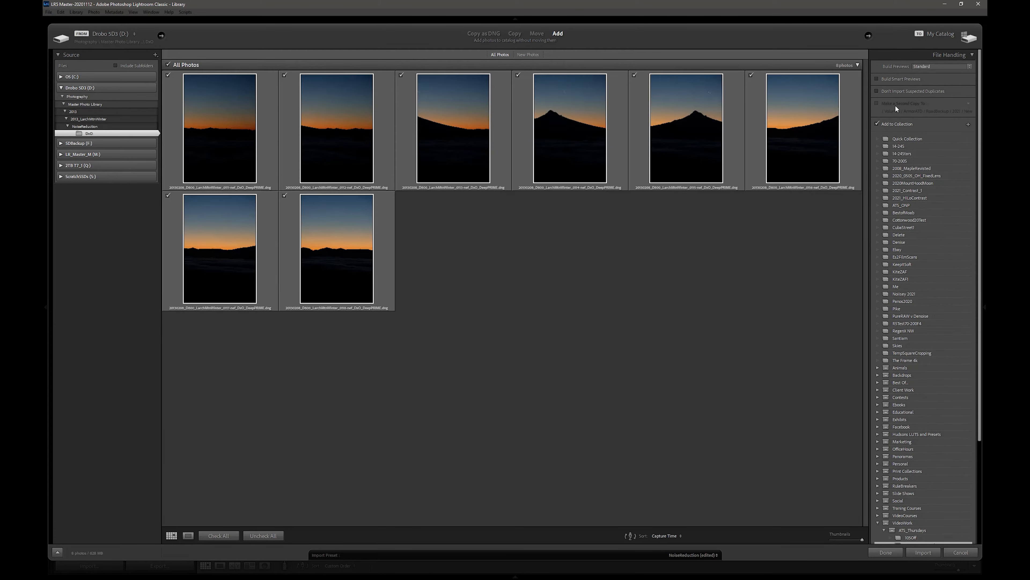
left_click(918, 56)
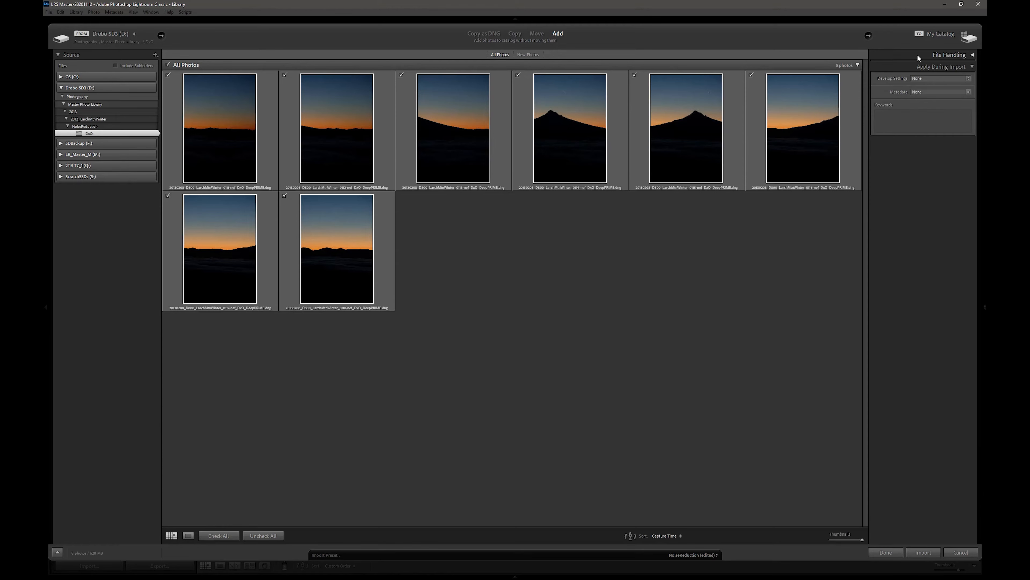
Step: Enter the keyword "Pure RAW" for the processed DNGs and import them into the catalog
left_click(889, 114)
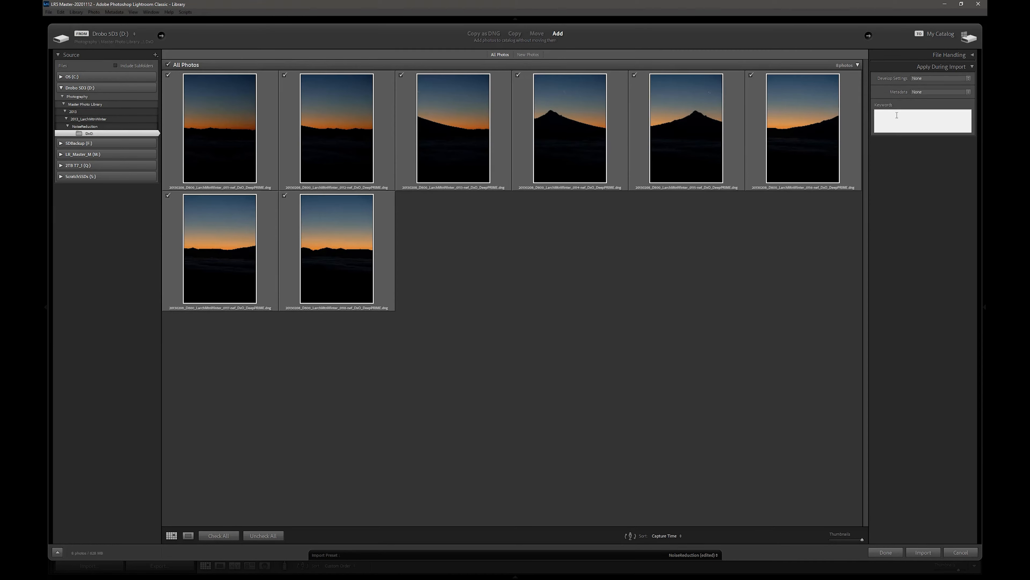
type("Pure RAW")
left_click(923, 552)
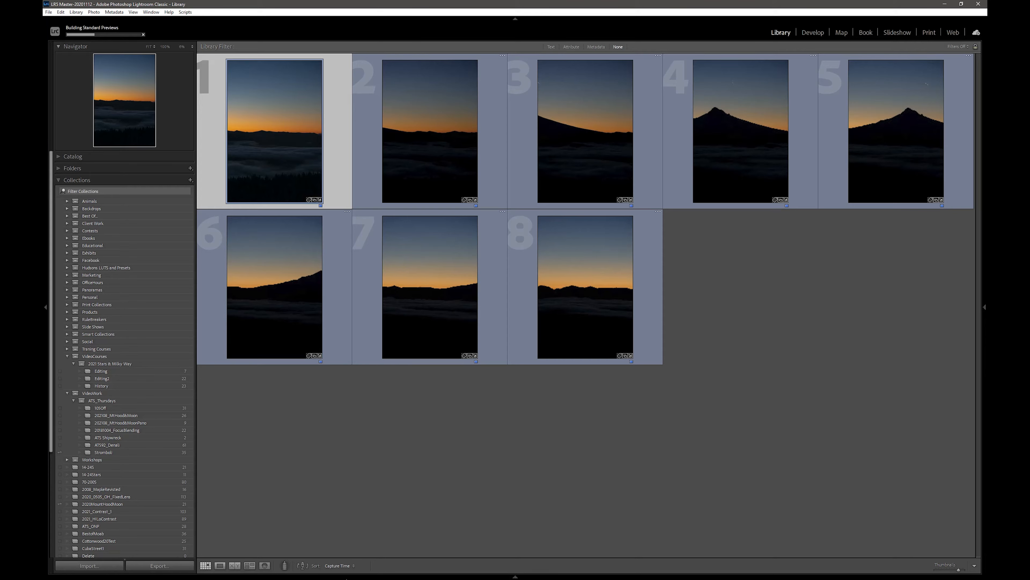
Step: Show the filmstrip and switch from the previous import to the recent collection 202108_MtHoodMoon
left_click(363, 575)
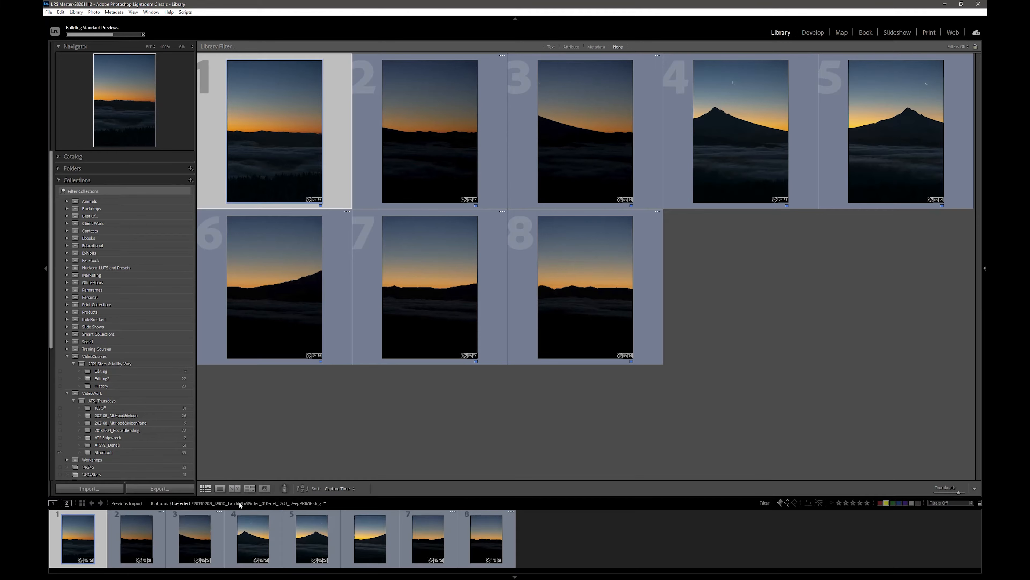
left_click(241, 505)
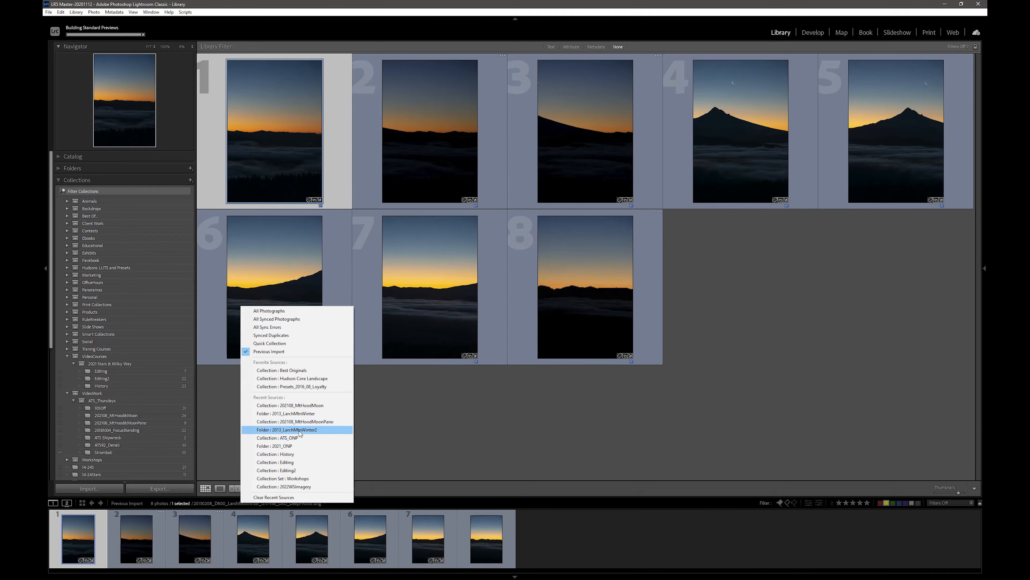
left_click(300, 406)
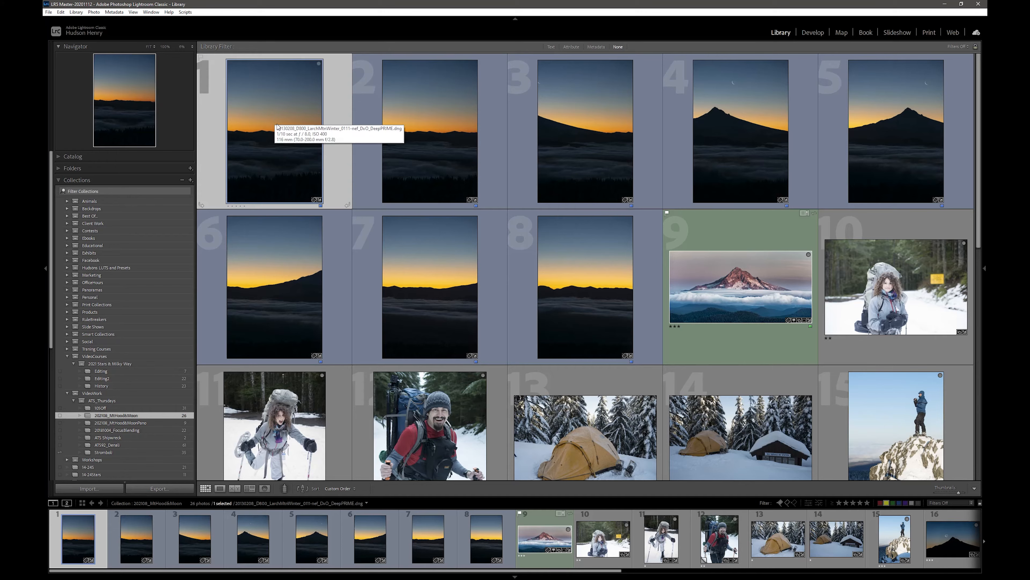
Step: Open DeepPRIME frame 0114 in Develop and reset its Tone, Sharpening and Noise Reduction settings
left_click(726, 134)
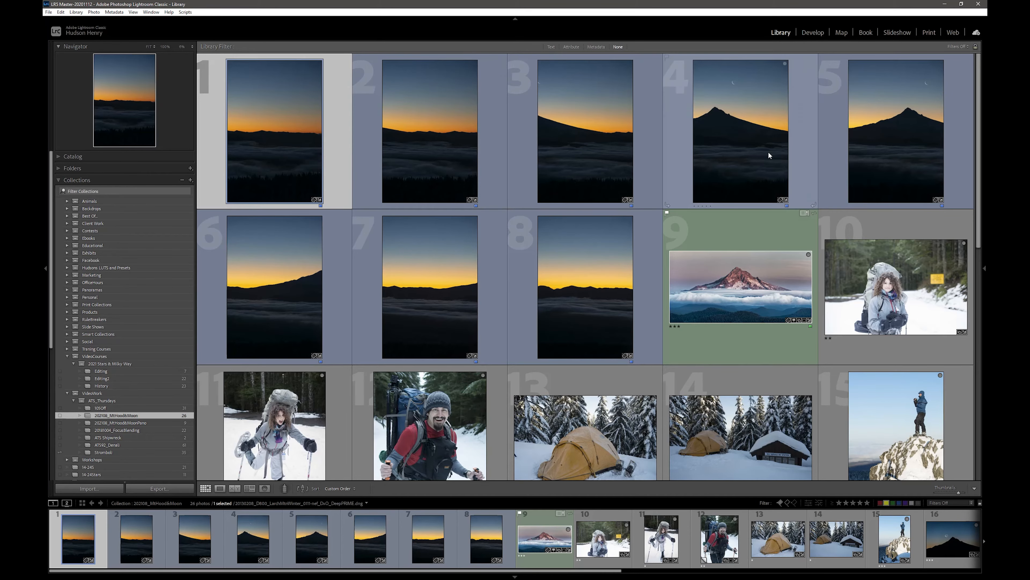
left_click(807, 34)
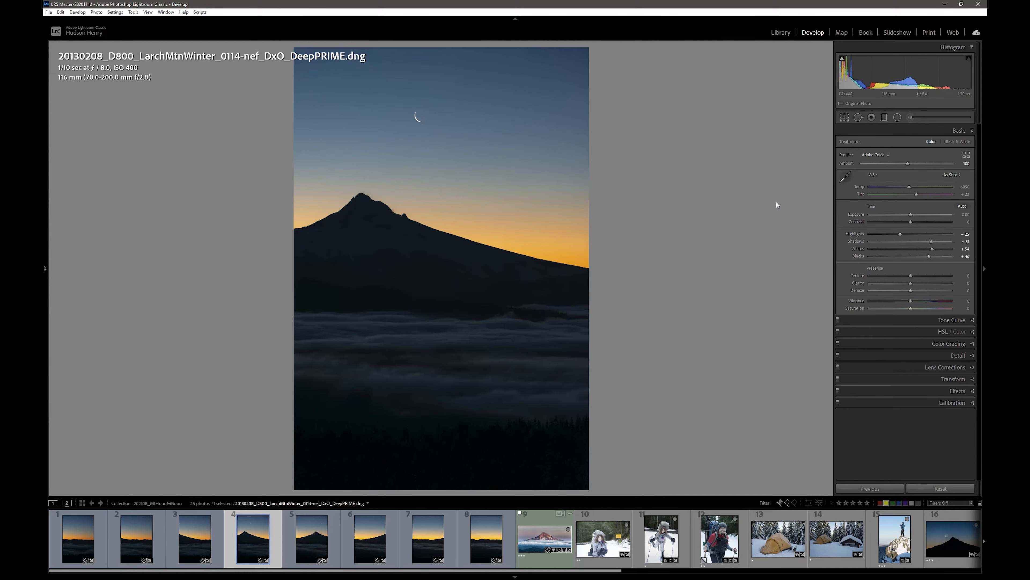
key("alt")
left_click(878, 208, "alt")
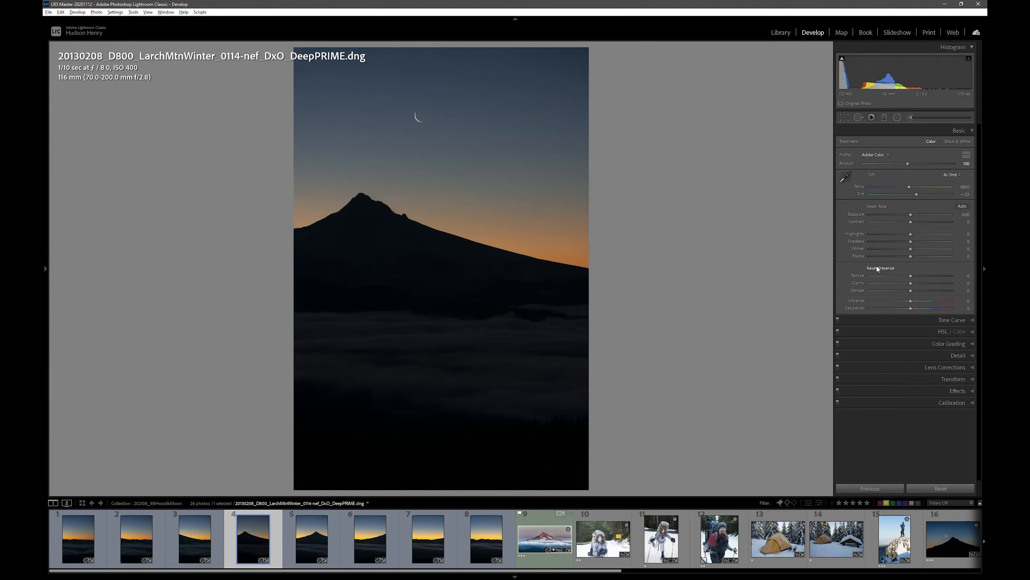
left_click(955, 356, "alt")
left_click(882, 258, "alt")
left_click(887, 300, "alt")
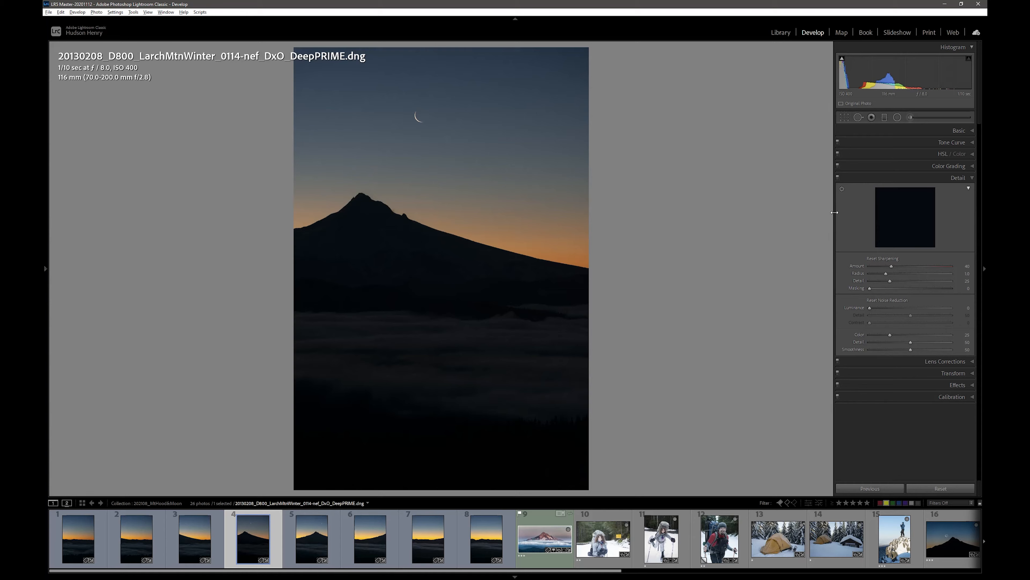
Step: Check frame 0114's HSL and Tone Curve settings for leftover edits and return to the Basic adjustments
left_click(939, 155)
left_click(884, 320)
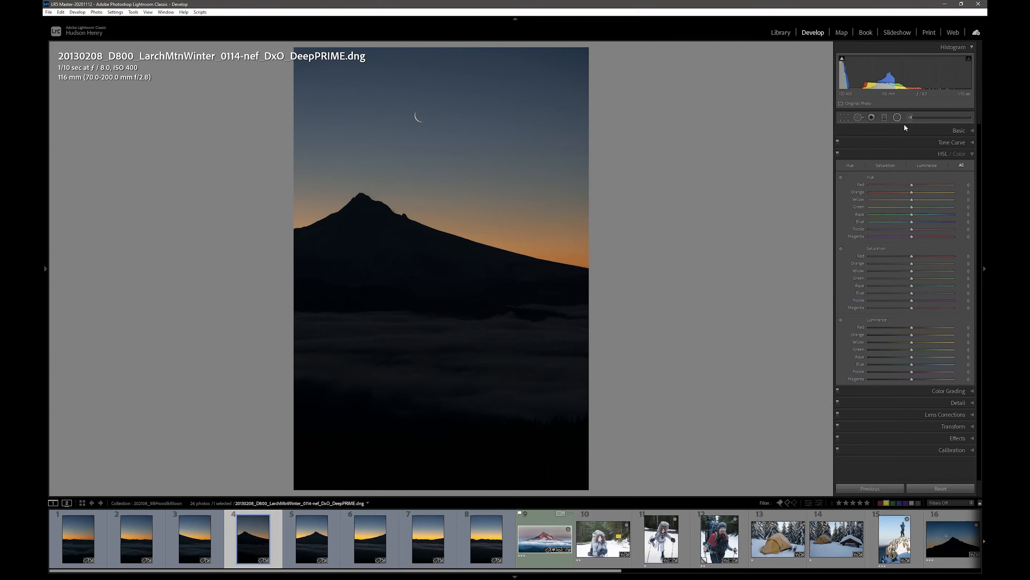
left_click(954, 143)
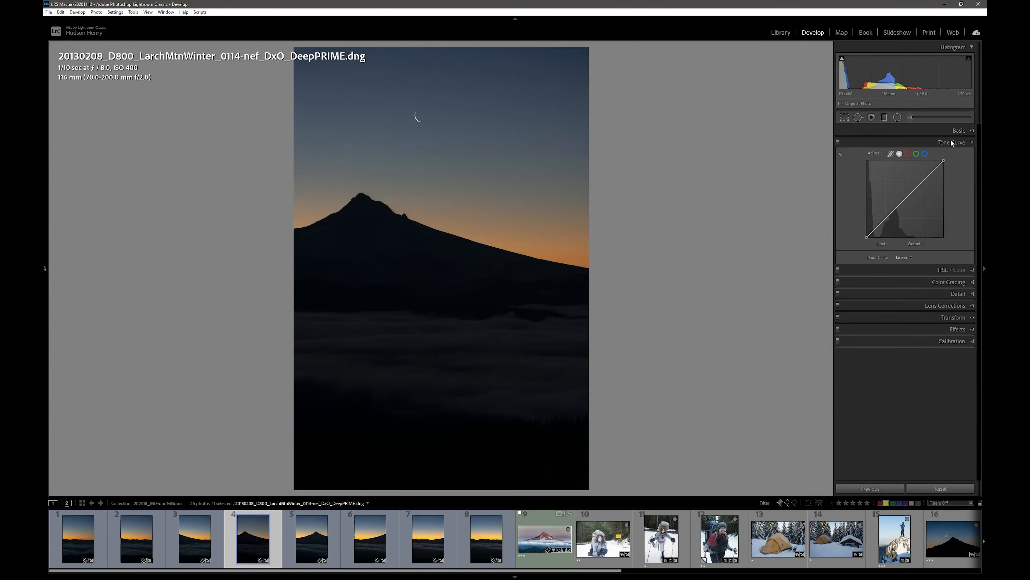
left_click(960, 131)
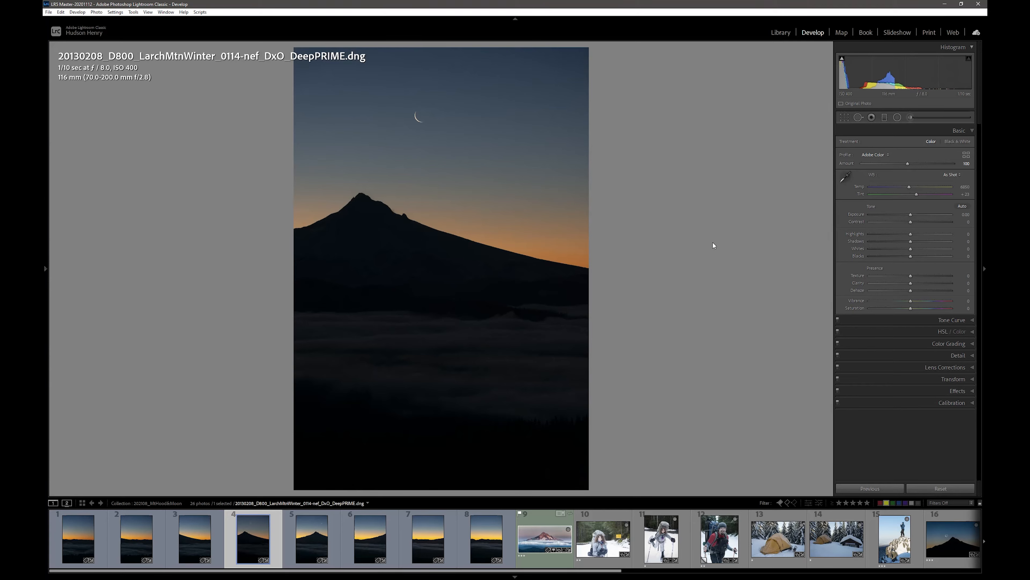
Step: Select all eight DeepPRIME frames, numbers 1 through 8, keeping the reset frame 4 as the active photo
left_click(485, 555, "shift")
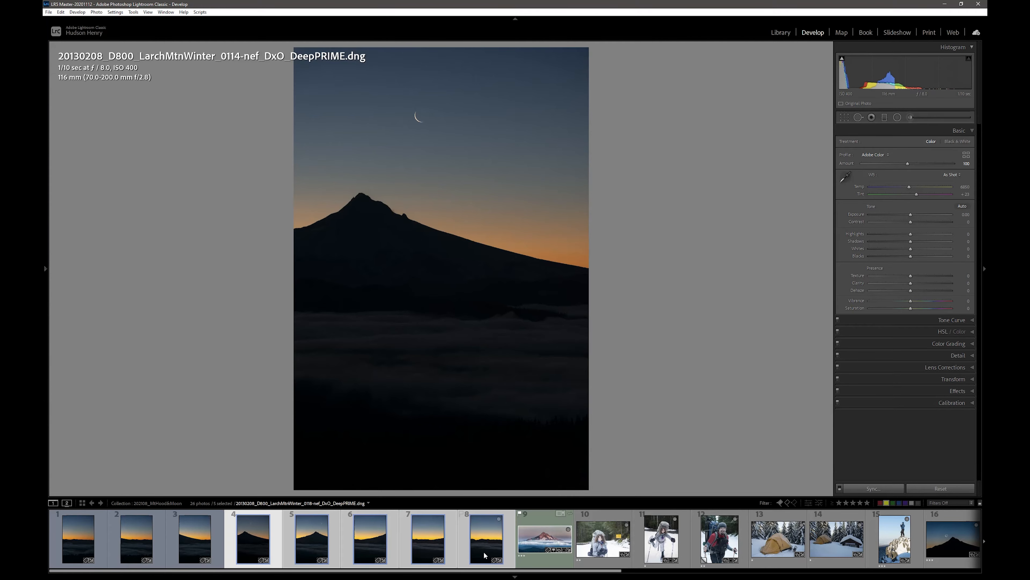
left_click(199, 548, "shift")
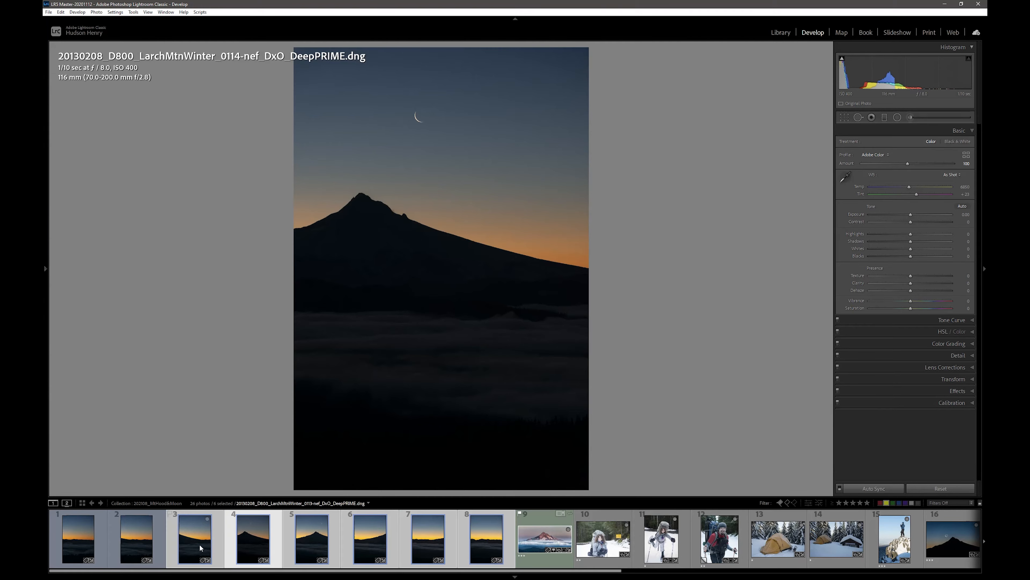
left_click(151, 544, "shift")
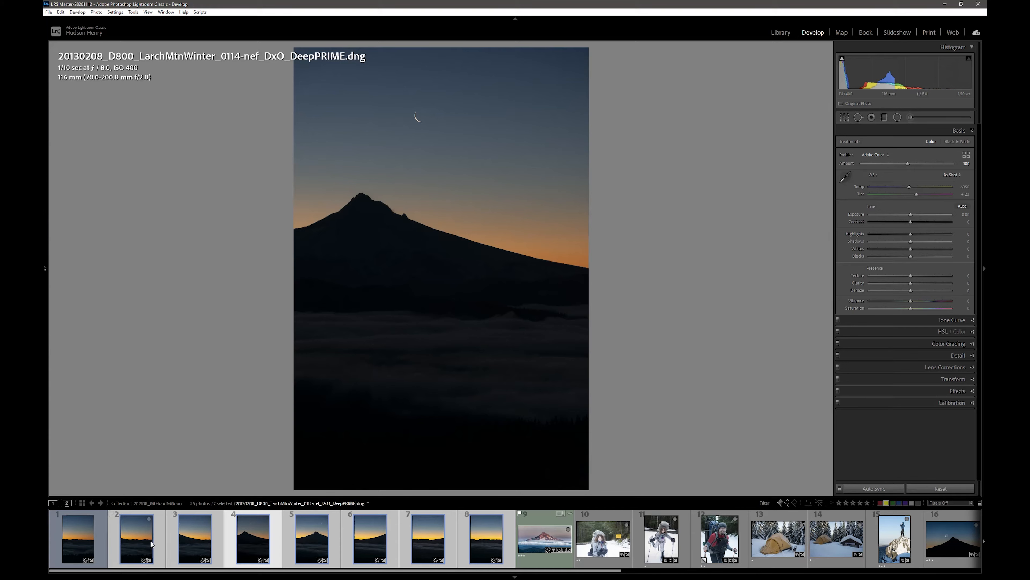
left_click(78, 540, "shift")
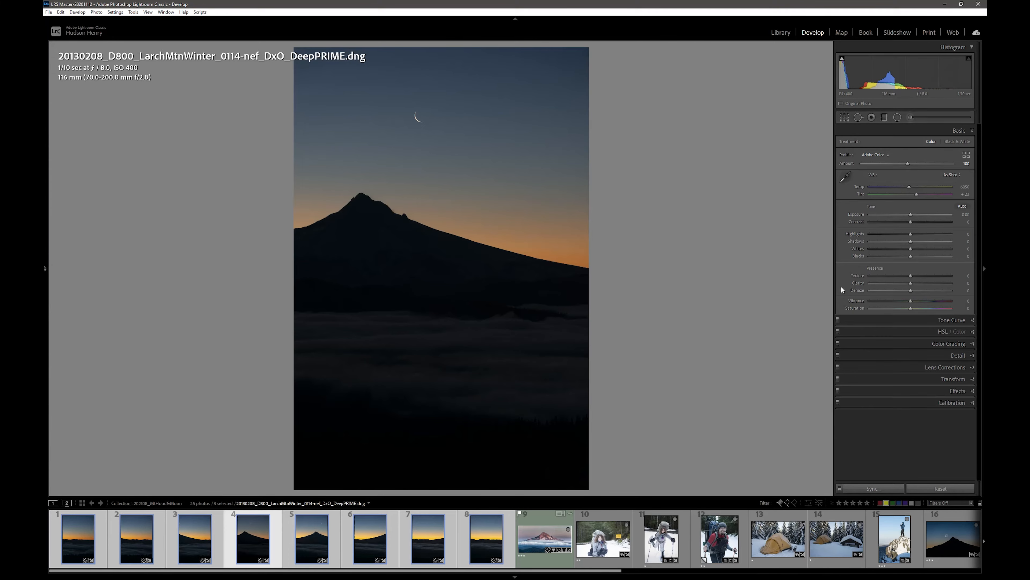
Step: Synchronize all of frame 0114's develop settings, with every category included, to the other selected DeepPRIME frames
left_click(874, 488)
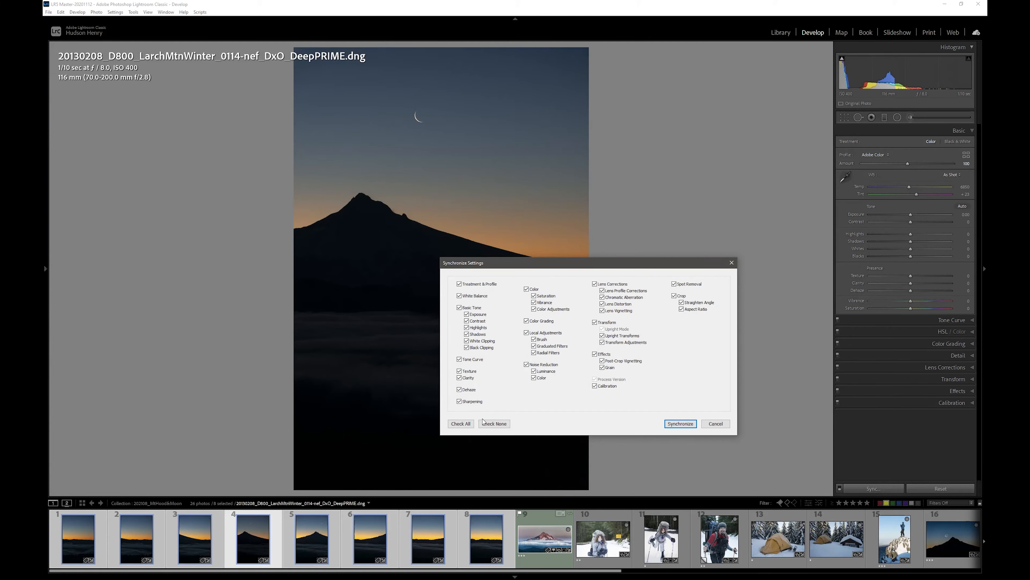
left_click(681, 424)
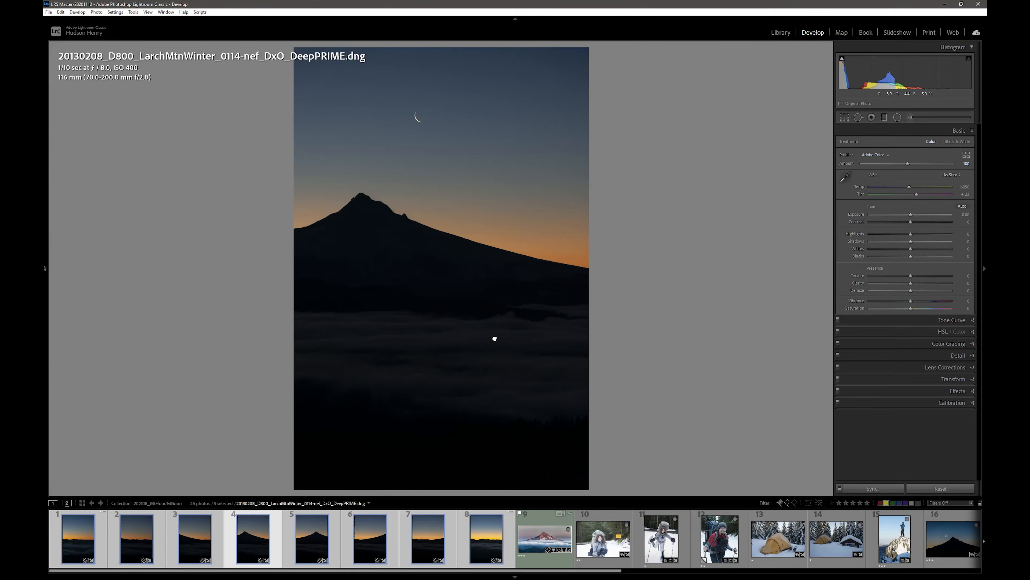
Step: Test frame 0114 for shadow noise in the clouds and mountain by pushing Exposure to +3.87, and bring Exposure back to -0.07
left_click(494, 338)
left_click_drag(553, 325, 370, 418)
left_click_drag(486, 179, 508, 148)
left_click_drag(907, 216, 938, 218)
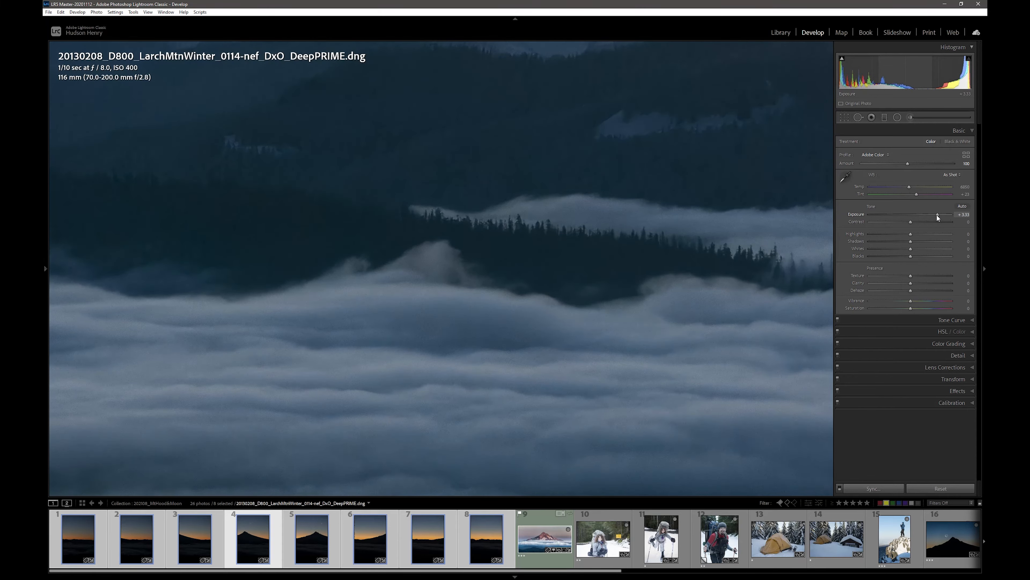
left_click_drag(937, 218, 940, 218)
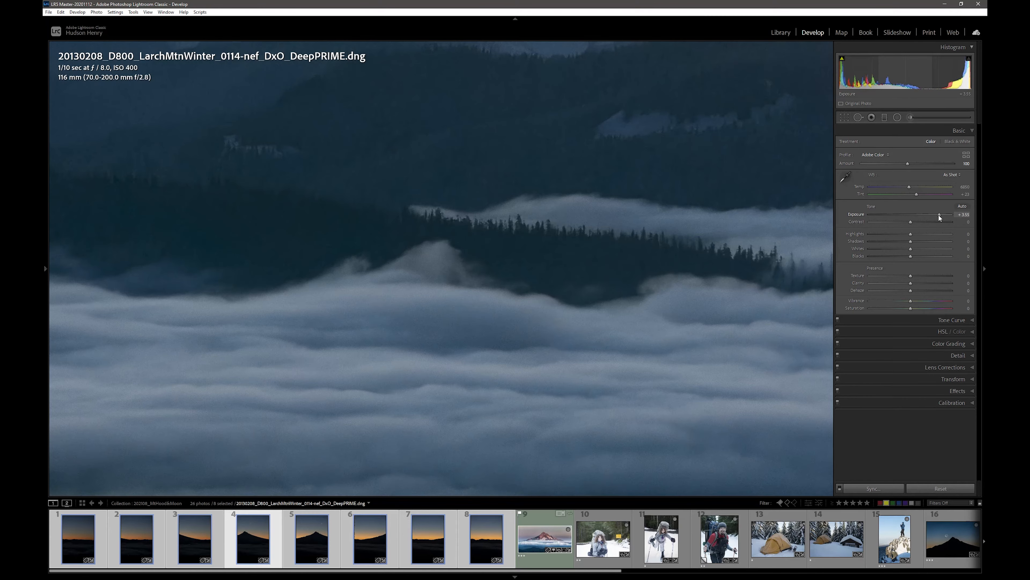
left_click_drag(939, 218, 942, 218)
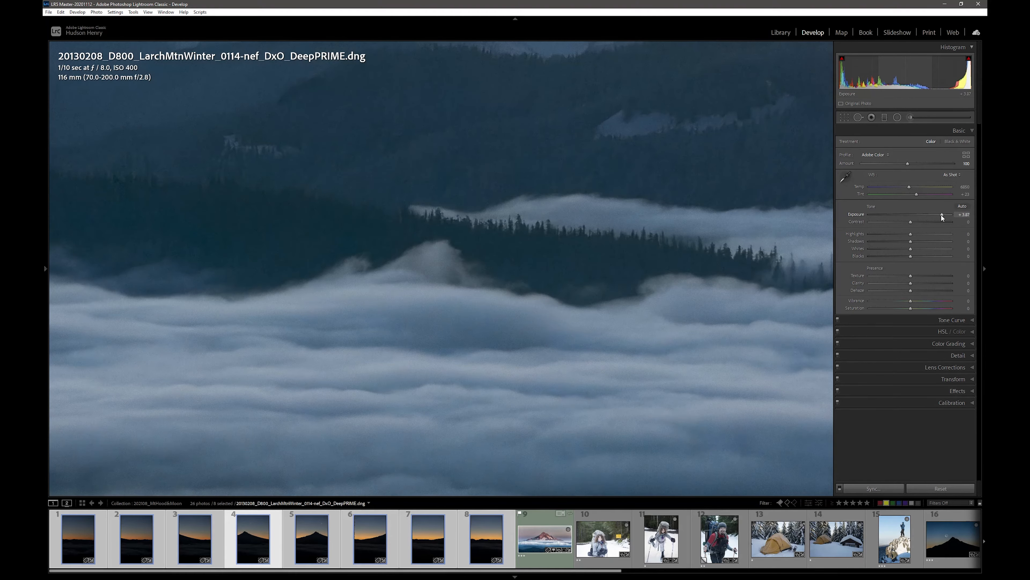
left_click(690, 346)
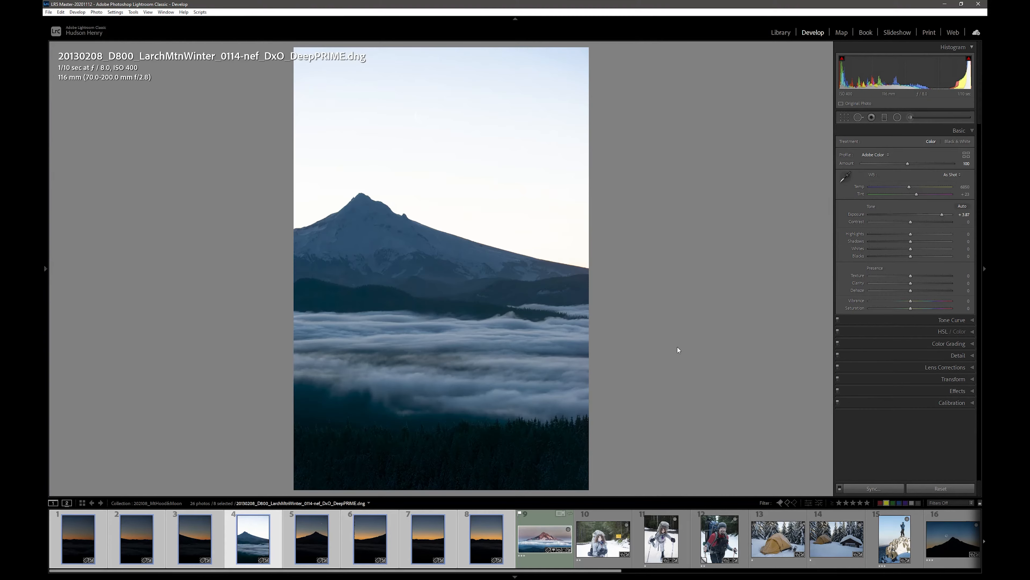
left_click(491, 238)
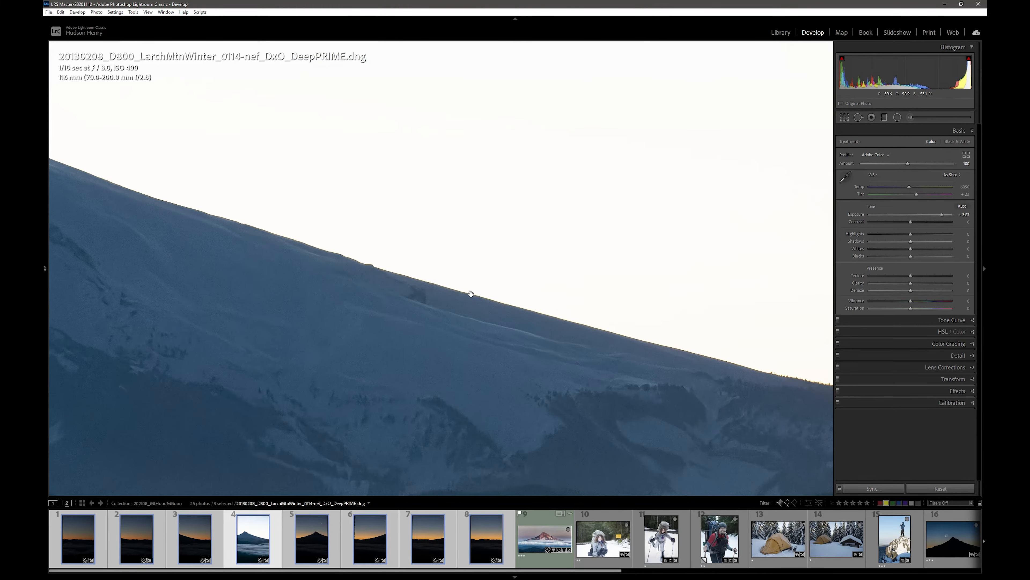
left_click(471, 296)
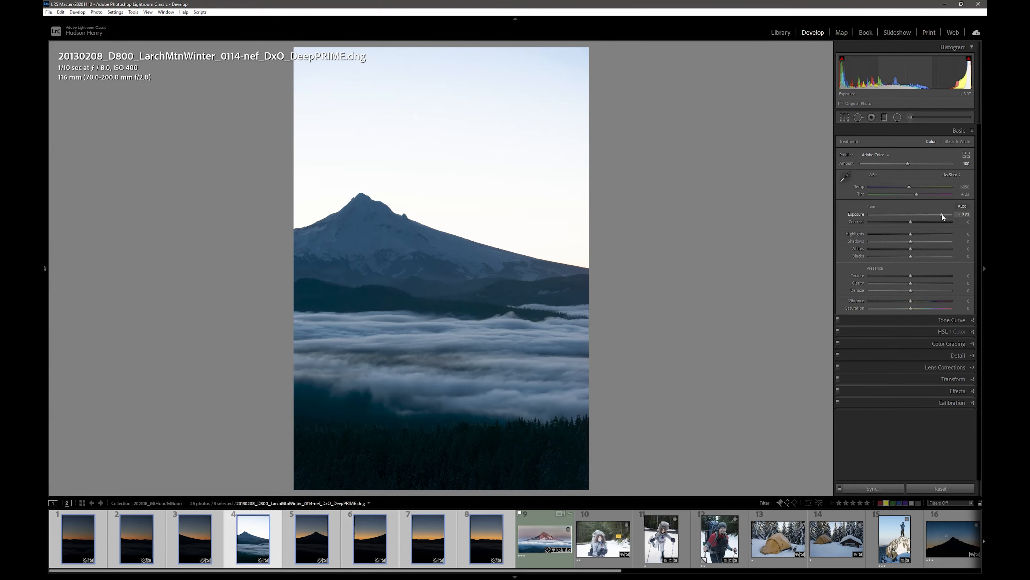
left_click_drag(943, 217, 911, 215)
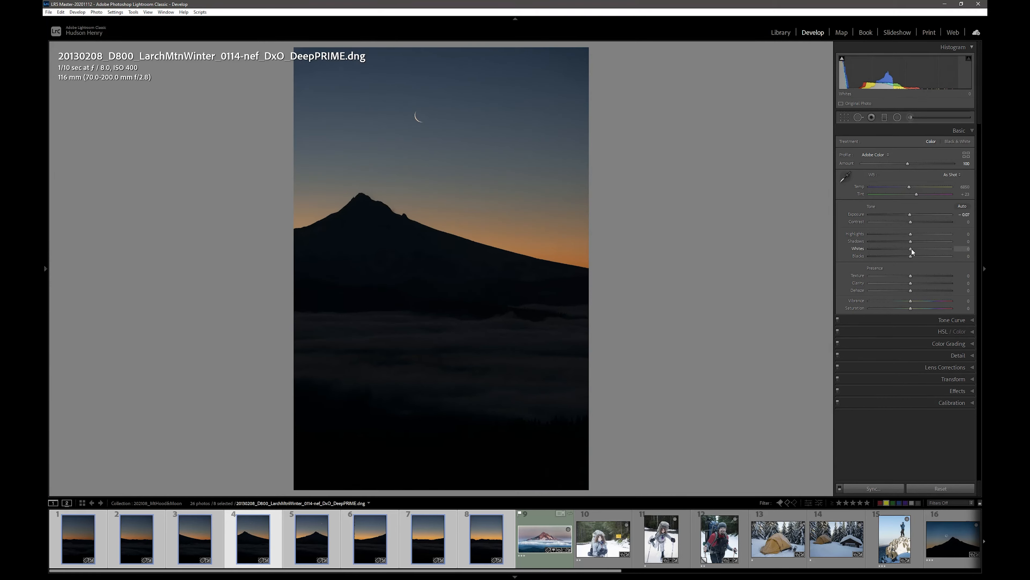
Step: Turn on the highlight clipping warning and raise Whites to +49 while checking the moon for clipping
key("j")
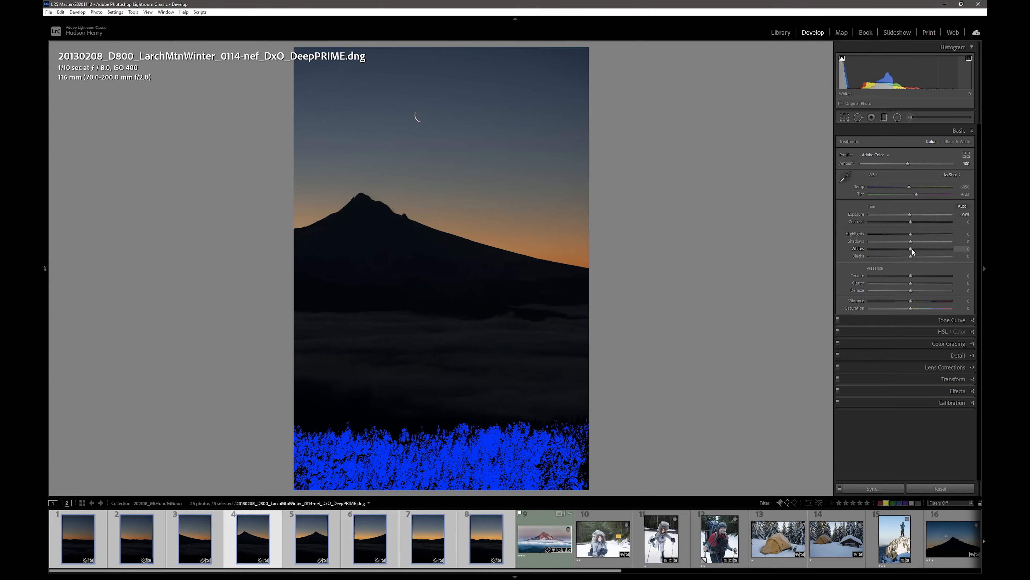
key("j")
left_click_drag(911, 248, 924, 251)
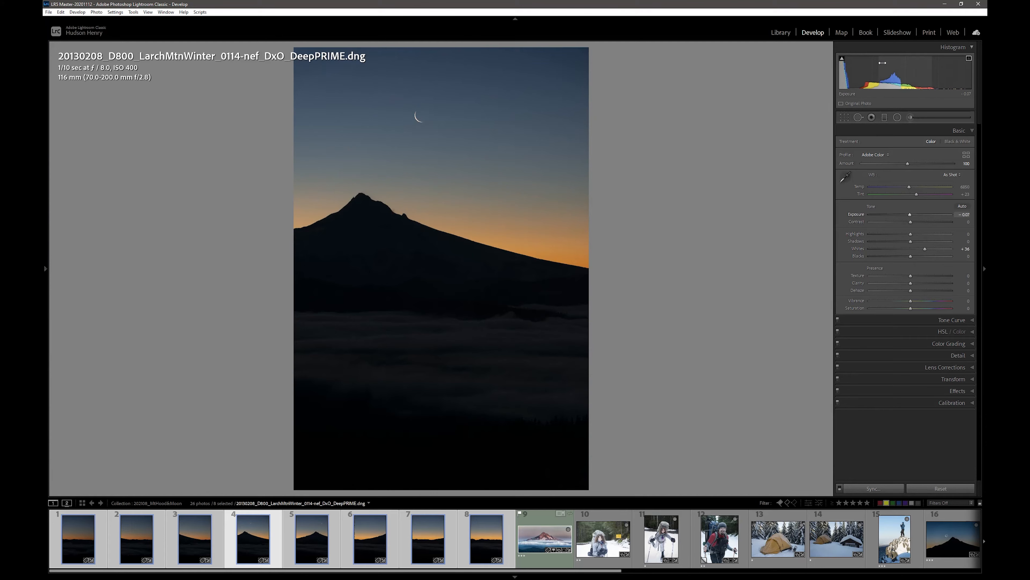
left_click_drag(925, 249, 934, 250)
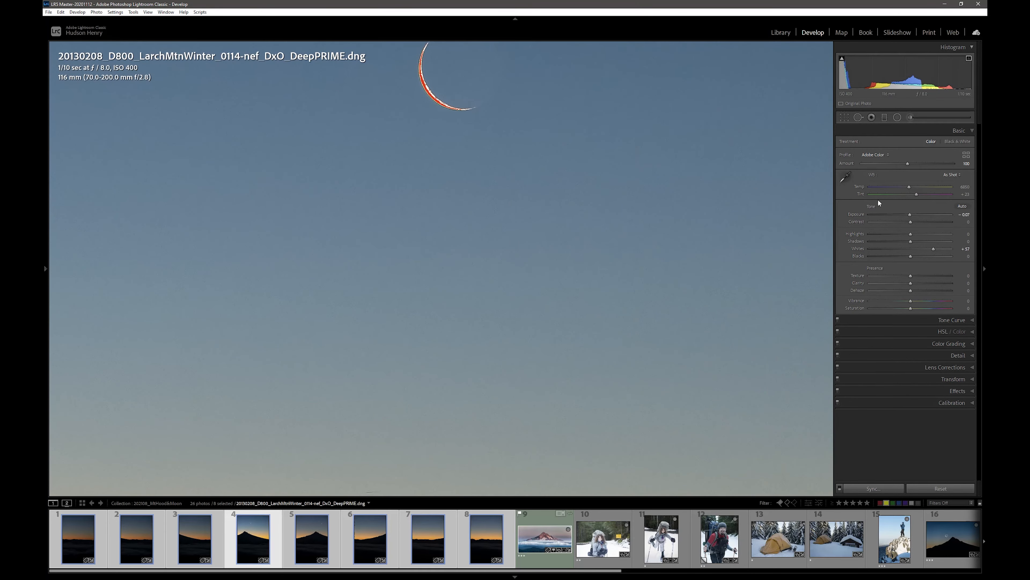
left_click_drag(933, 248, 931, 248)
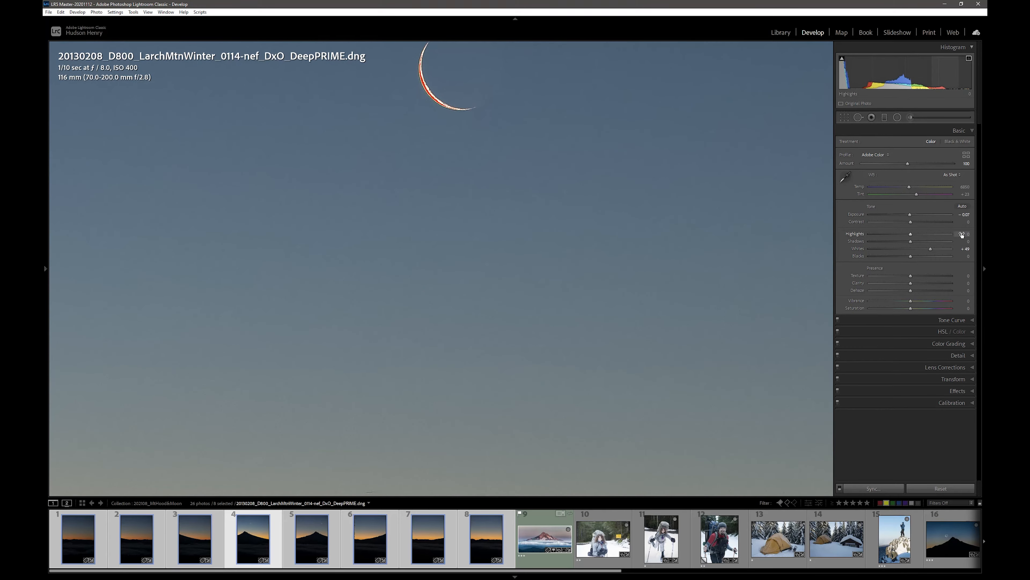
left_click(456, 109)
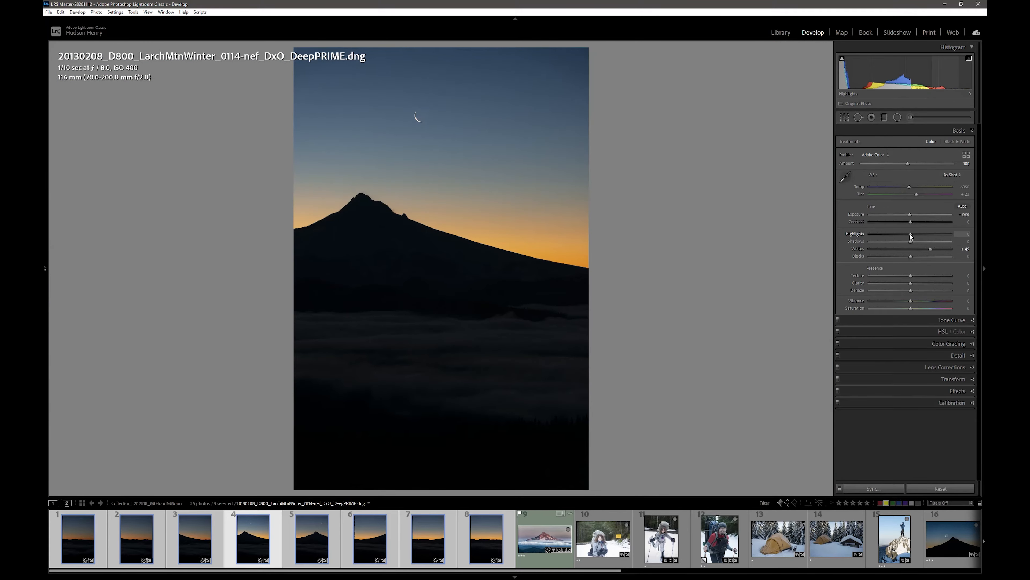
Step: Adjust frame 0114's basic settings to Exposure +0.88, Highlights -64, Shadows +85, Whites +34 and Temp 4932, checking the clouds up close
left_click_drag(910, 233, 912, 234)
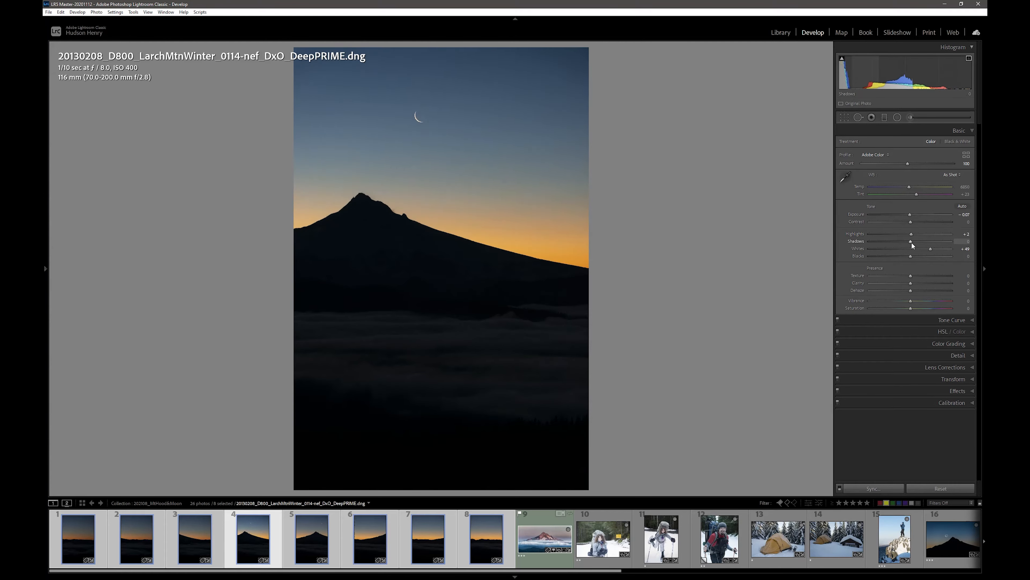
left_click_drag(912, 243, 944, 234)
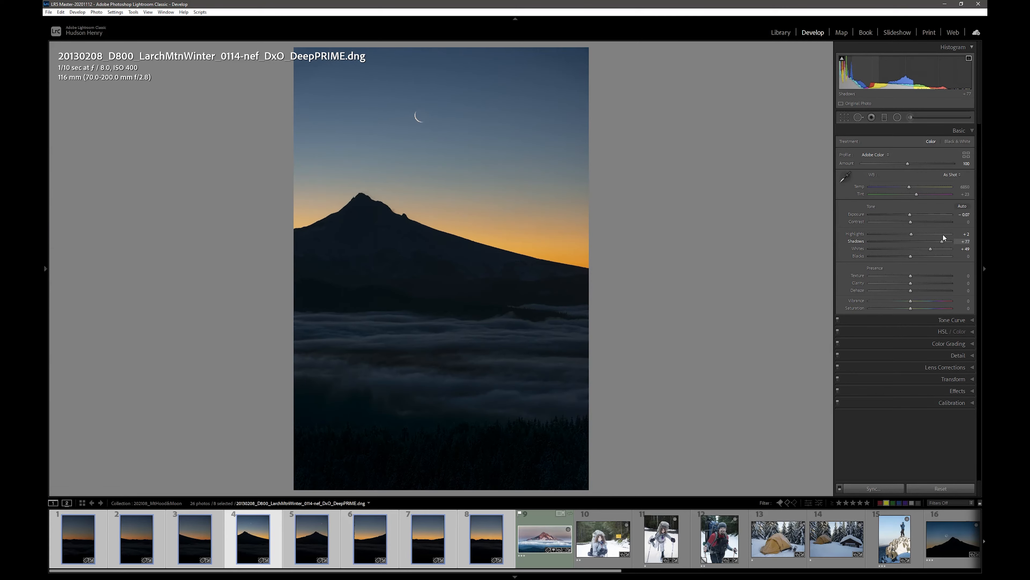
left_click(479, 332)
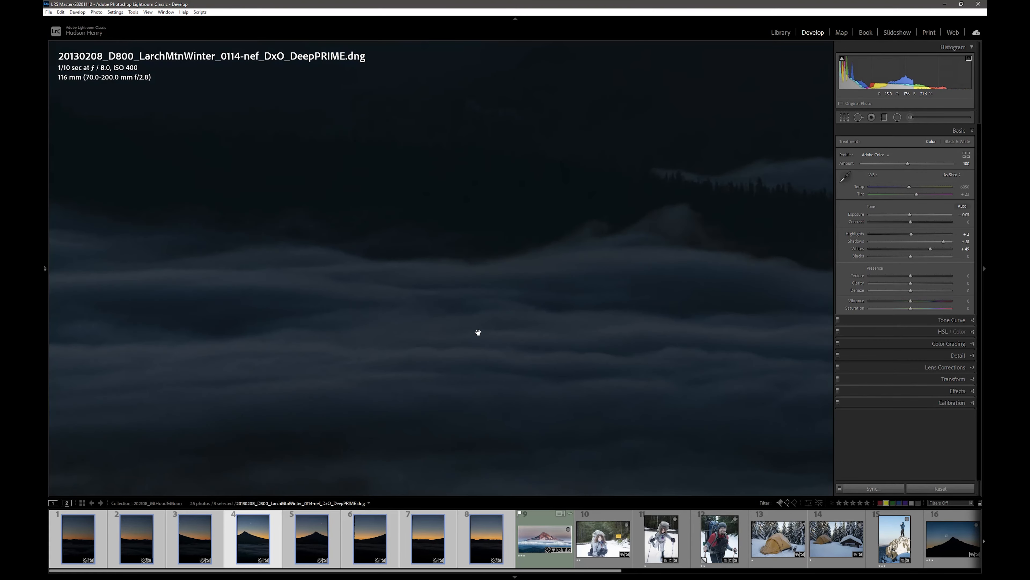
left_click(477, 355)
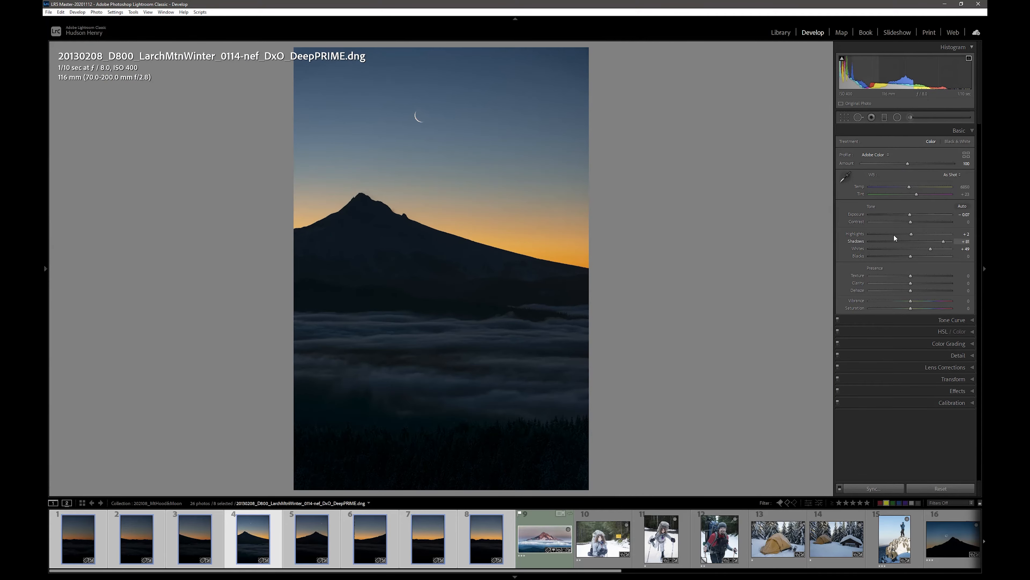
left_click_drag(943, 241, 946, 240)
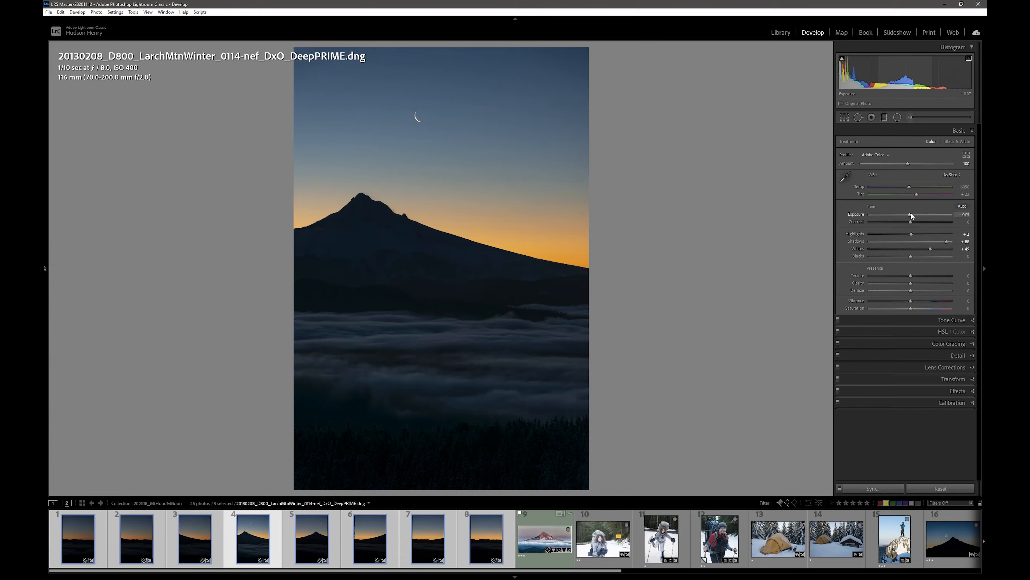
left_click_drag(911, 215, 918, 214)
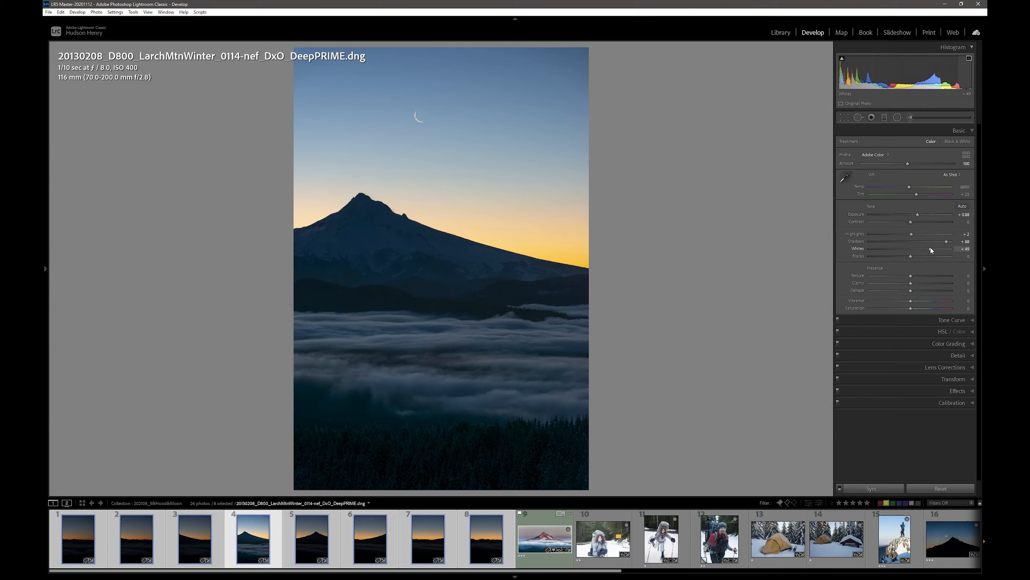
left_click_drag(931, 247, 882, 234)
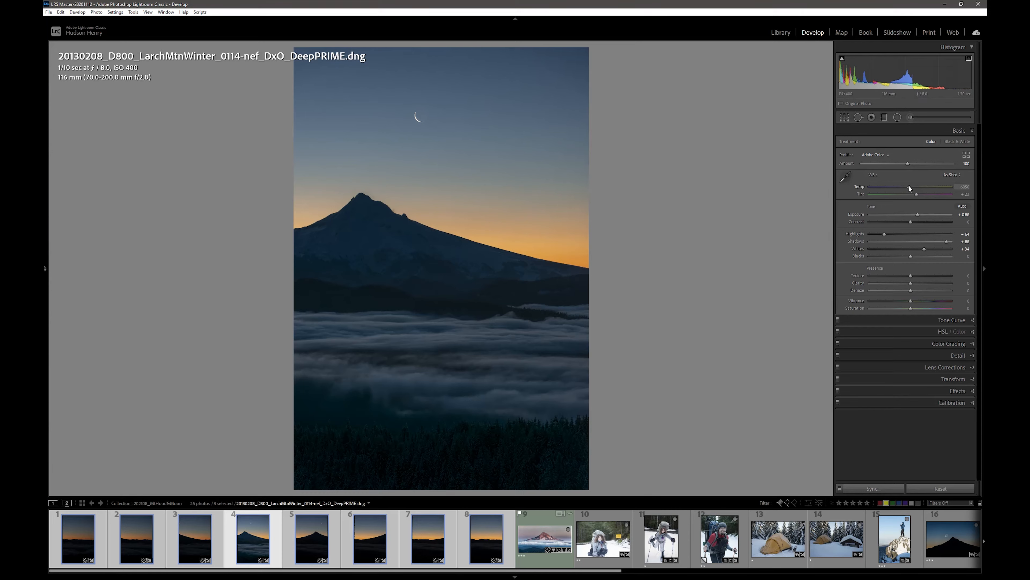
left_click_drag(908, 186, 909, 186)
left_click_drag(947, 241, 947, 240)
left_click(453, 344)
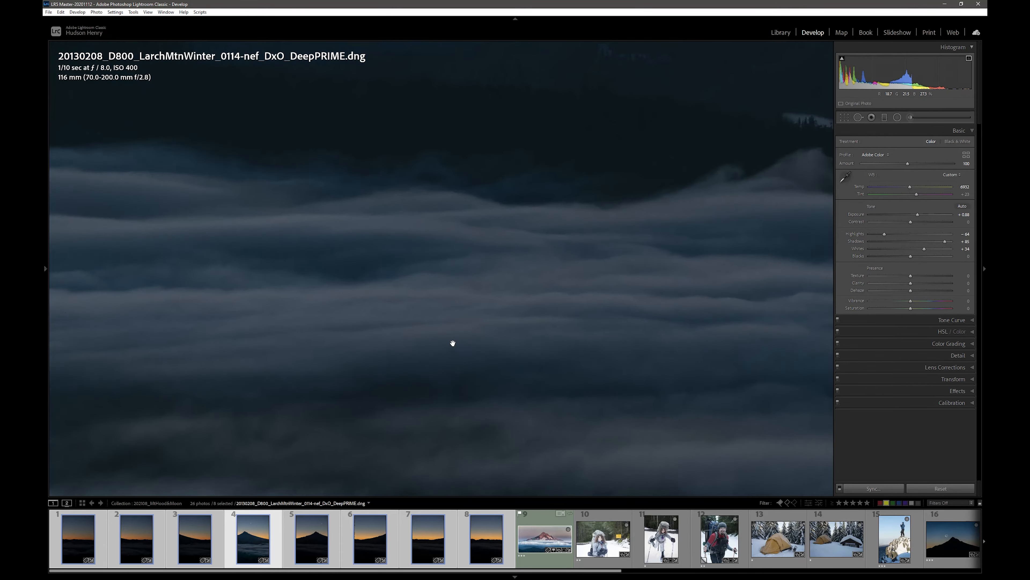
left_click(453, 343)
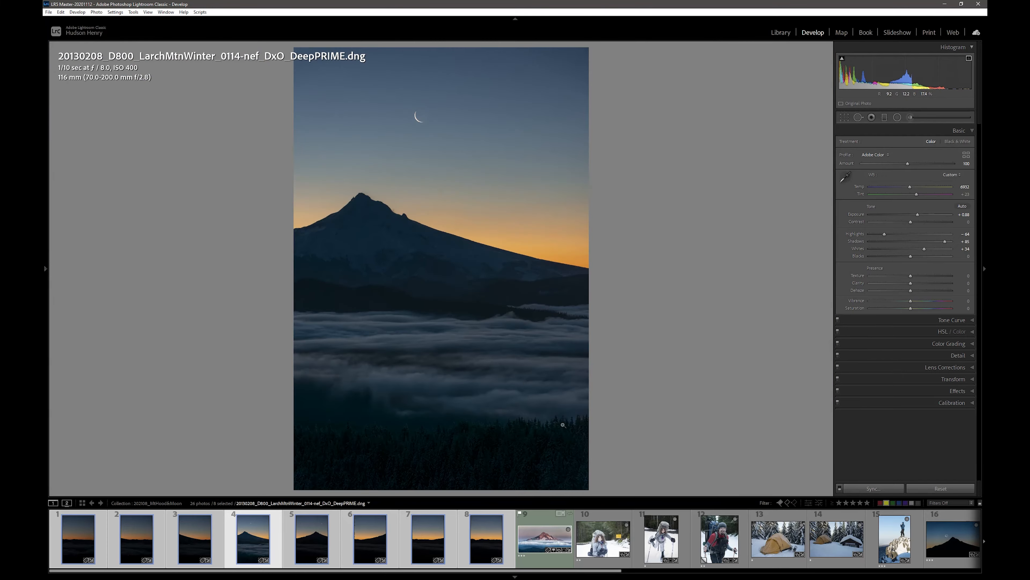
Step: Synchronize all settings from frame 0114 to the other selected frames, check frame 0116, and make frame 0114 active again
left_click(872, 488)
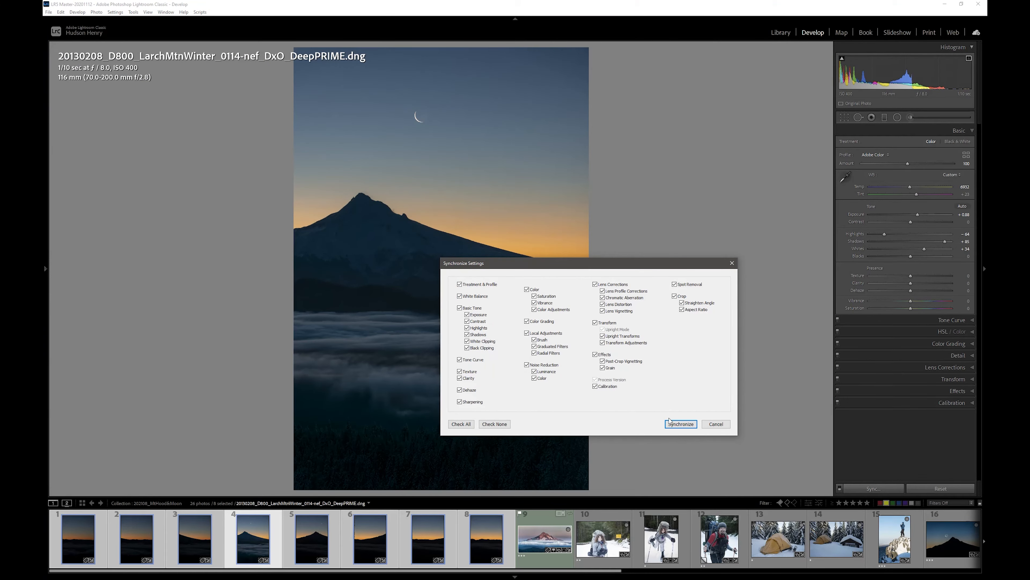
left_click(681, 424)
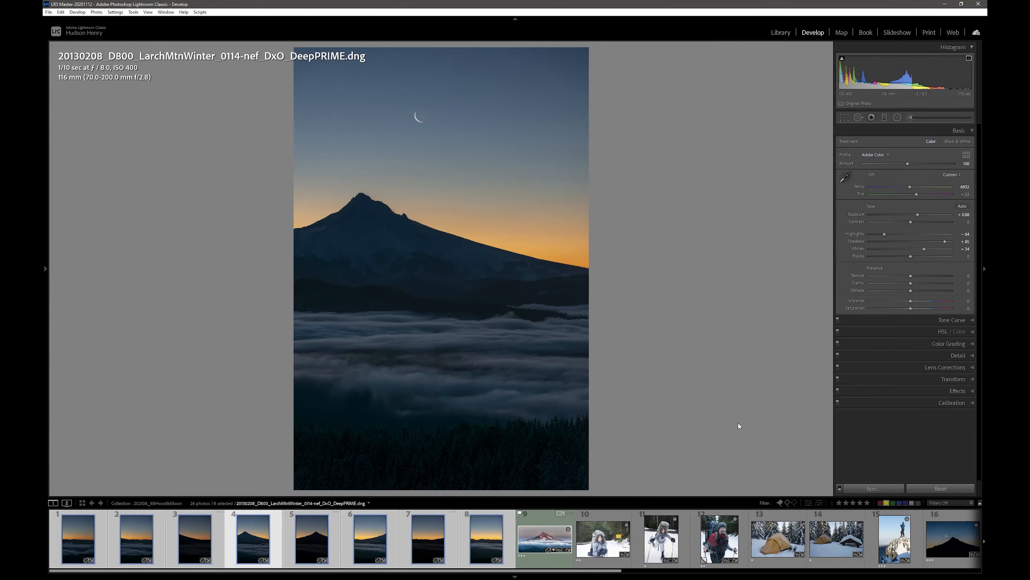
left_click(374, 547)
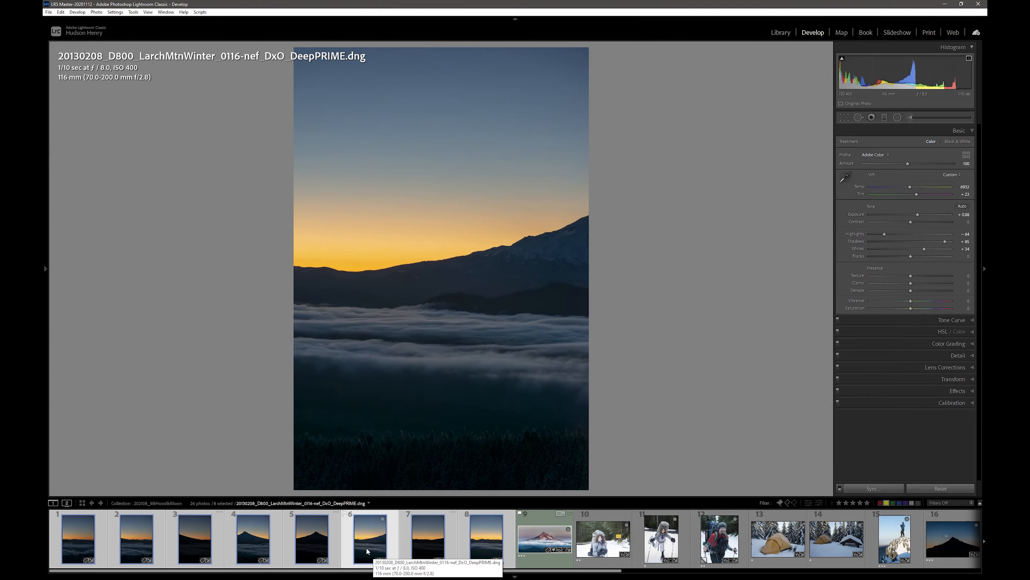
left_click(270, 542)
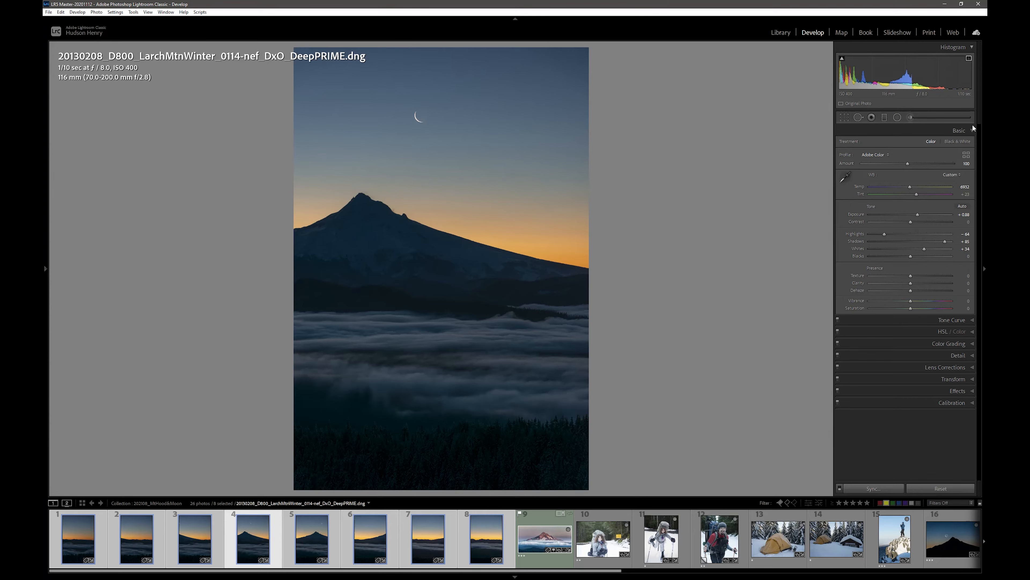
Step: Set frame 0114's Luminance noise reduction to 23, judging the clouds and treetops up close in the grayscale preview
left_click(958, 355)
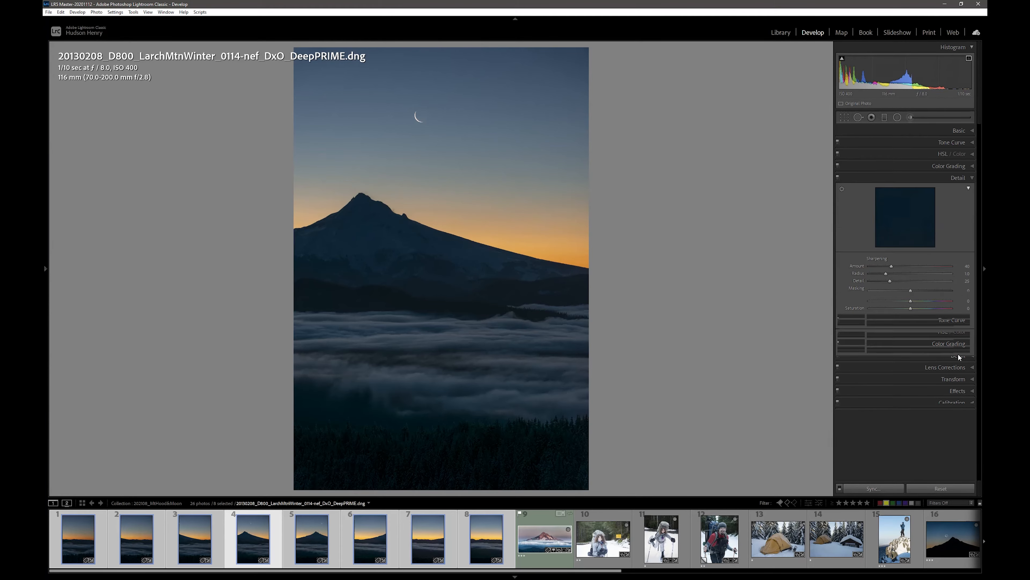
left_click(463, 394)
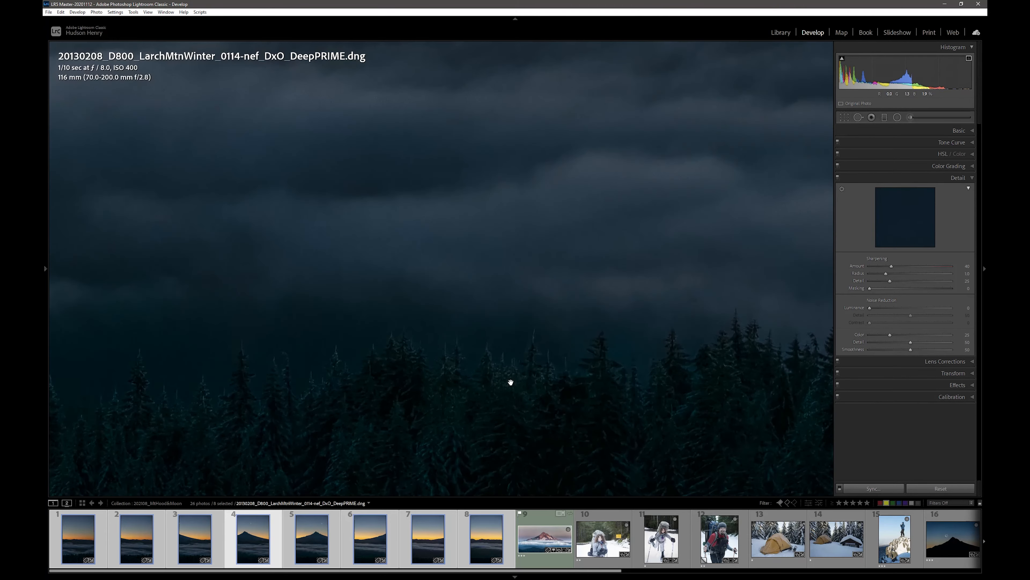
left_click_drag(524, 221, 450, 263)
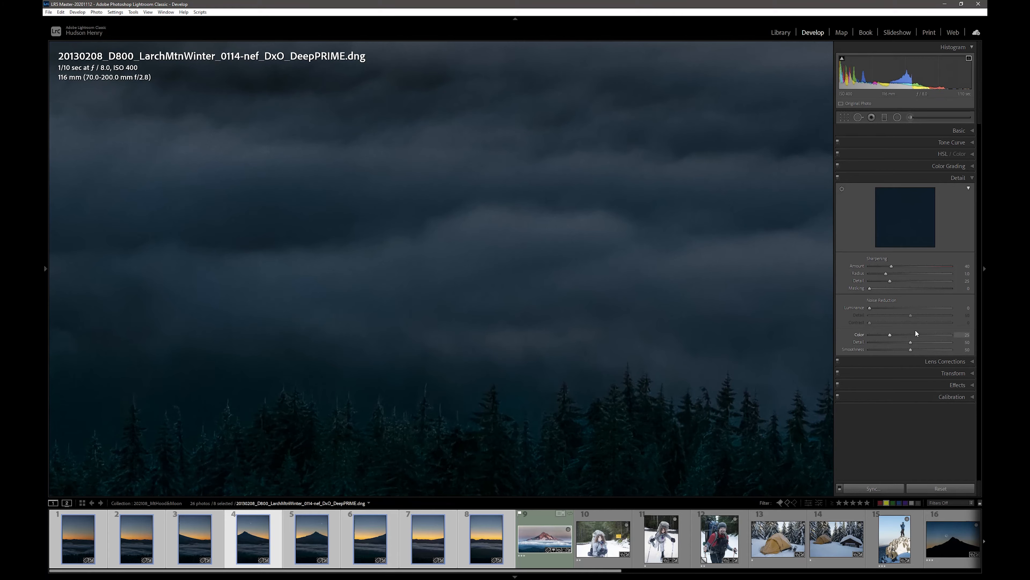
key("alt")
left_click_drag(871, 310, 885, 307)
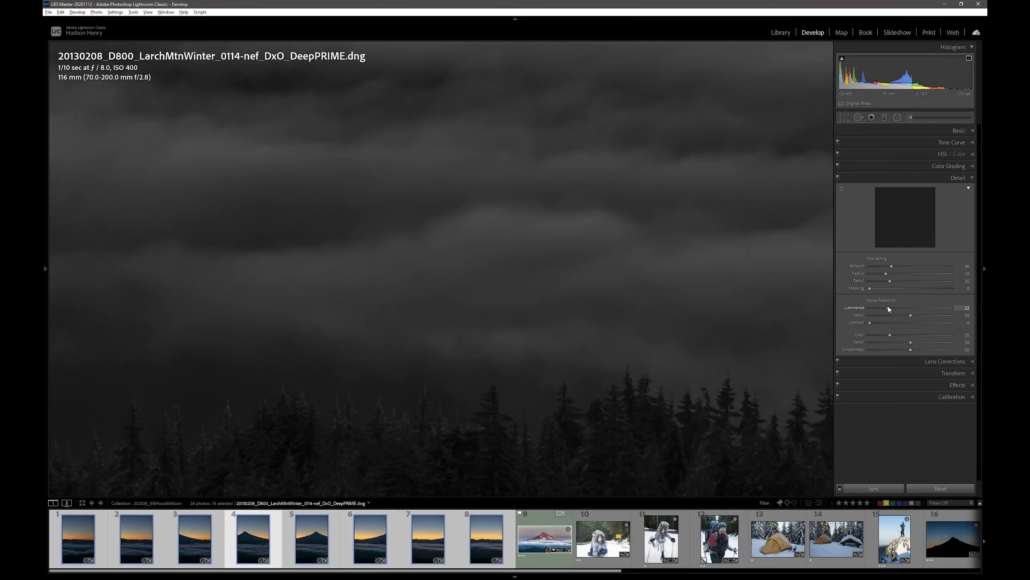
left_click_drag(888, 308, 888, 307)
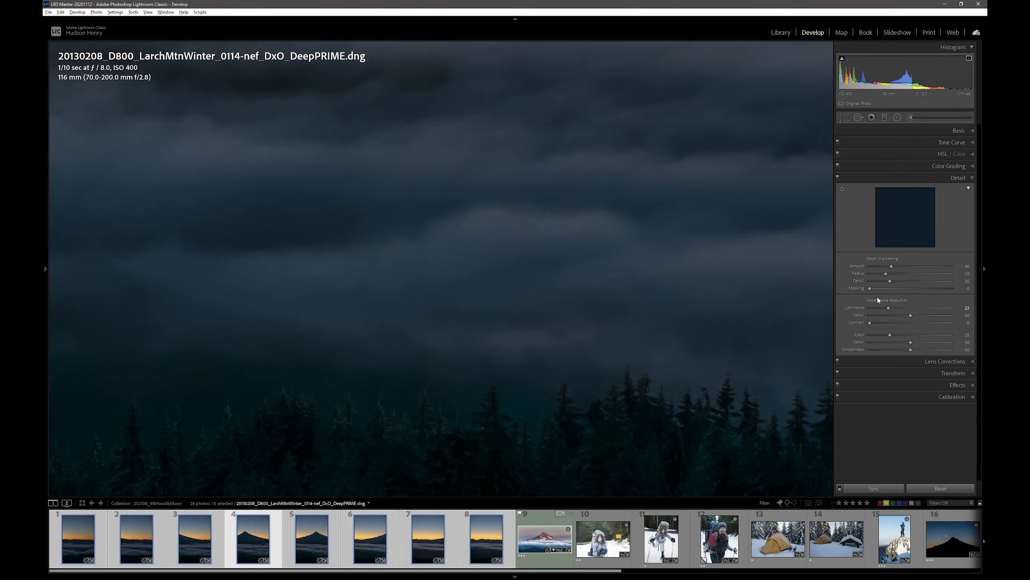
Step: Examine frame 0114 up close from the treetops up to the moon and turn off the highlight clipping warning
left_click_drag(679, 132, 591, 378)
left_click_drag(579, 211, 361, 347)
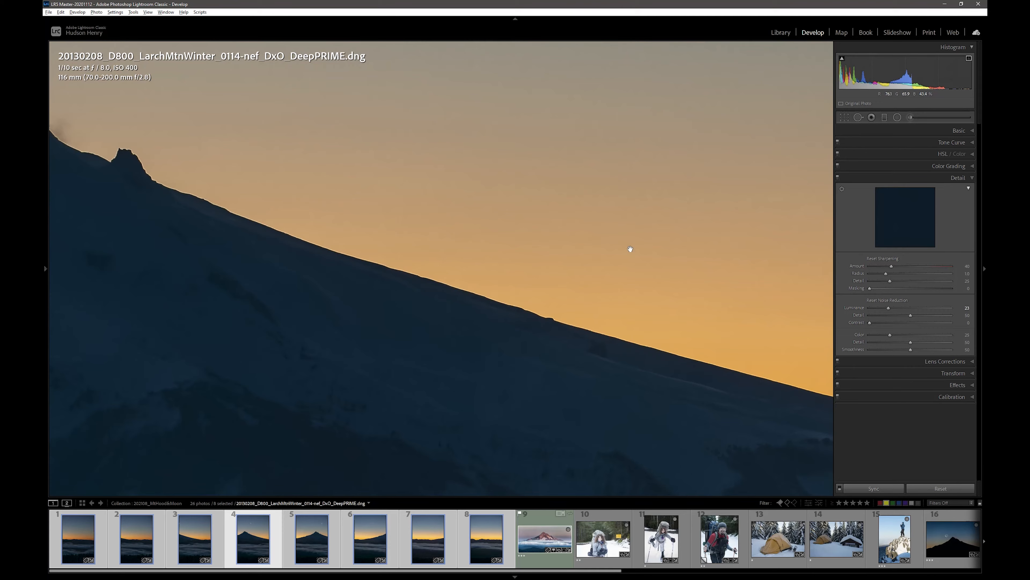
left_click_drag(595, 191, 679, 455)
left_click_drag(626, 237, 733, 460)
left_click_drag(651, 225, 648, 308)
left_click(969, 59)
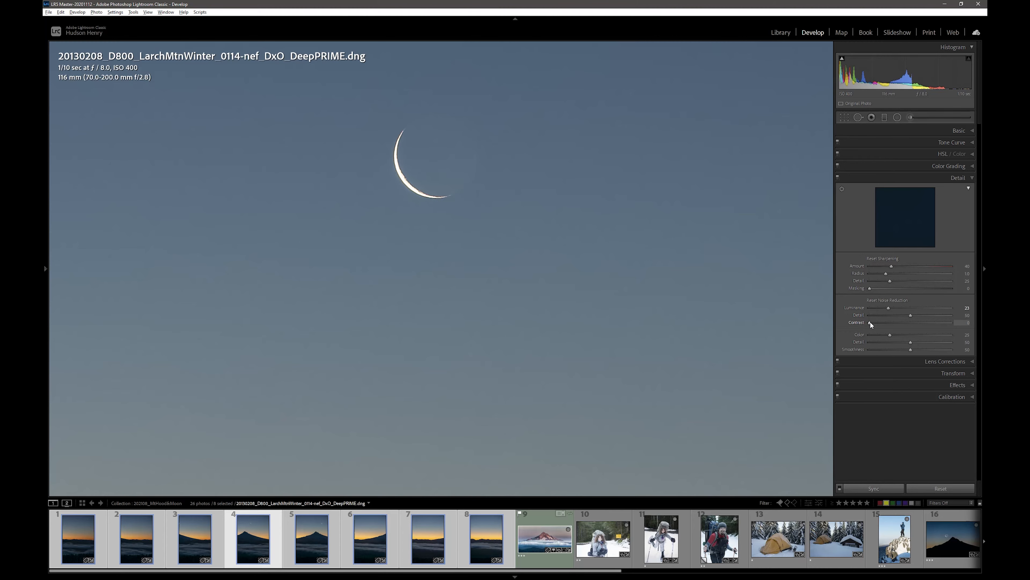
Step: Set frame 0114's luminance noise reduction Detail to 62, judging the sky and mountain ridge in the grayscale preview
left_click(910, 316, "alt")
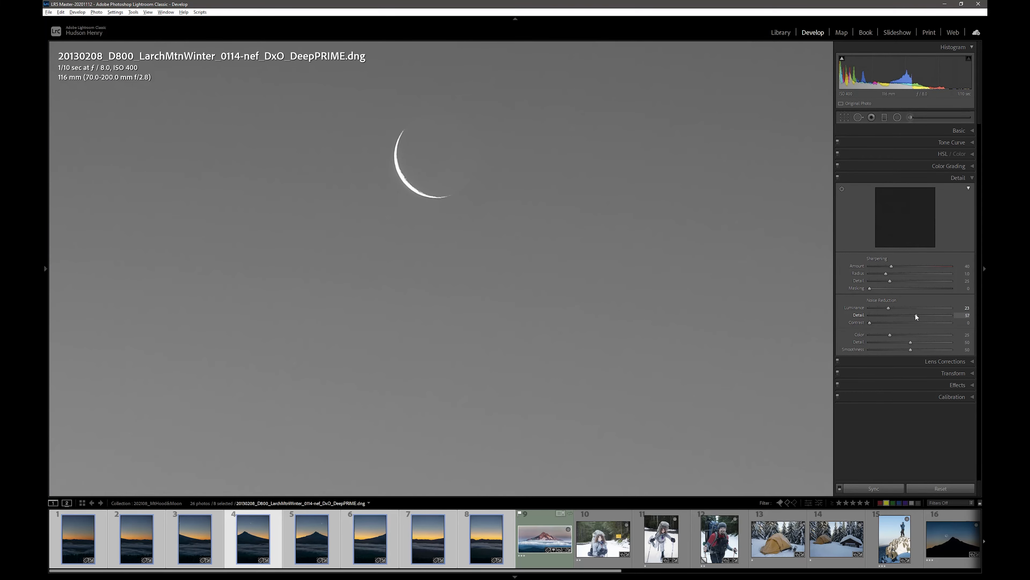
left_click_drag(566, 406, 504, 301)
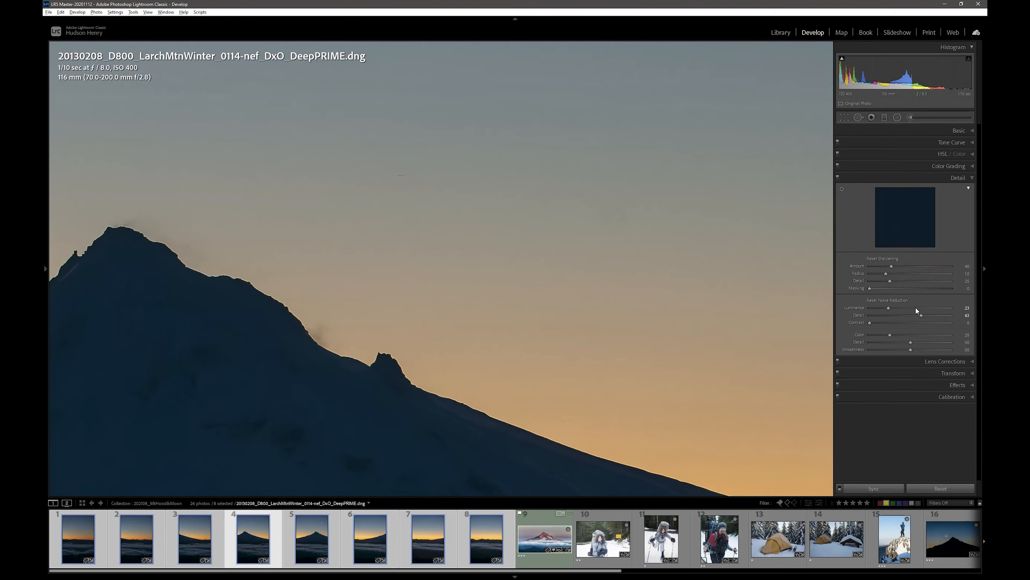
left_click_drag(920, 315, 919, 315)
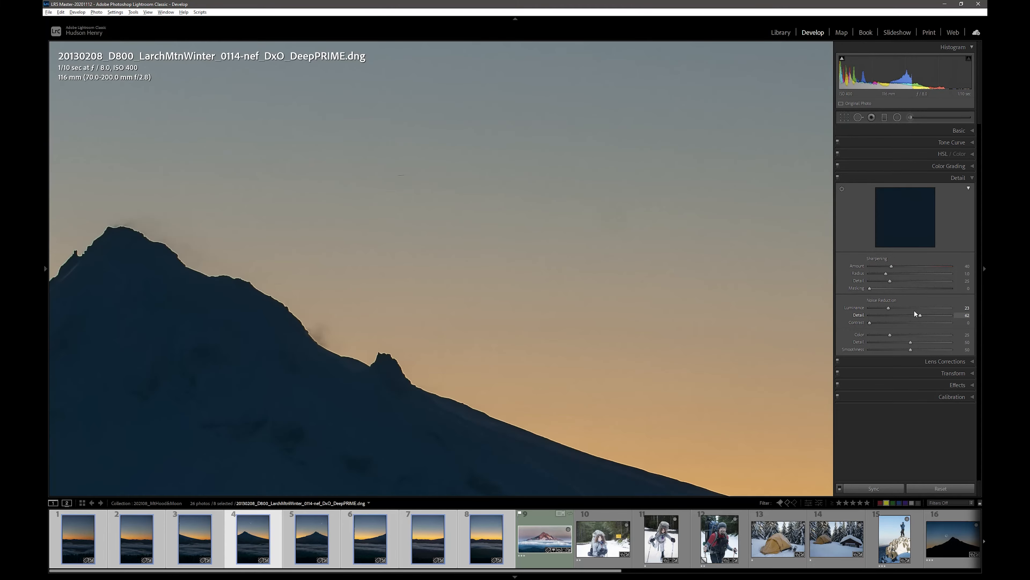
Step: Set frame 0114's sharpening Masking to 42 so that mainly the mountain's outline is sharpened
left_click(891, 266, "alt")
left_click_drag(868, 288, 903, 291)
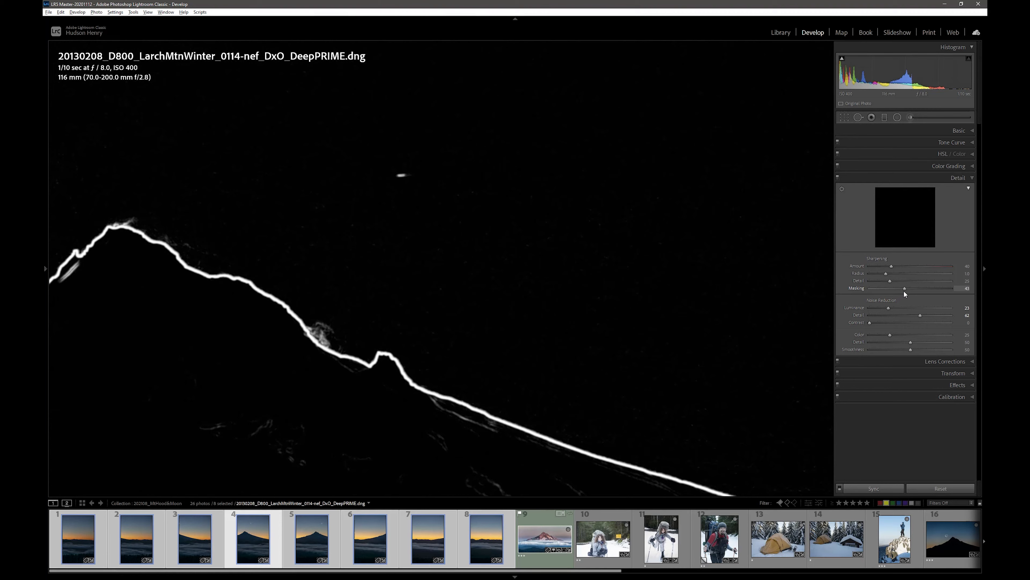
left_click_drag(904, 292, 903, 292)
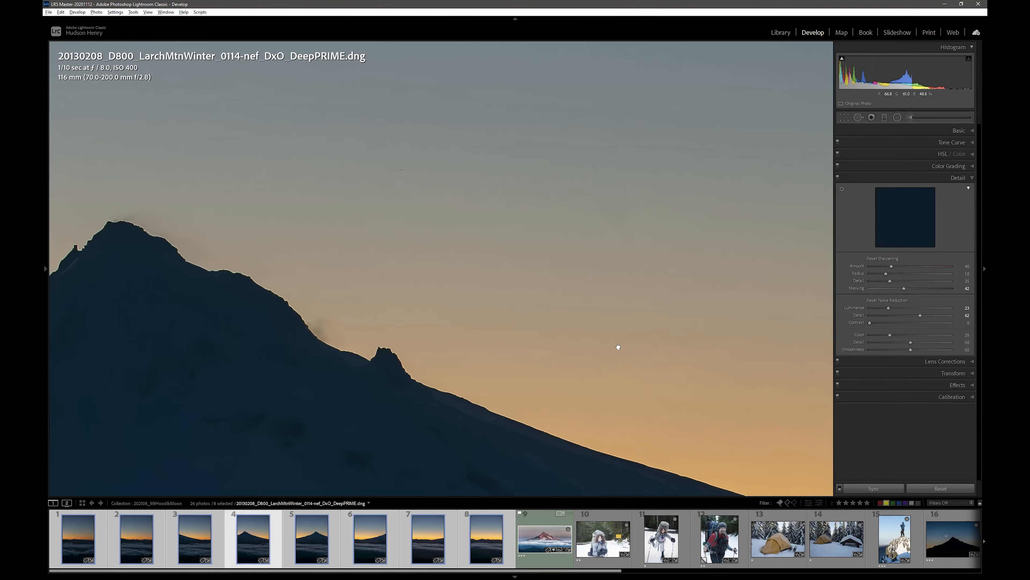
Step: Compare frame 0114's clouds and treetops up close with the Detail adjustments off and on, and return to the full-frame view
left_click_drag(616, 373, 628, 208)
left_click_drag(536, 325, 549, 168)
left_click_drag(552, 400, 506, 120)
left_click_drag(553, 332, 511, 158)
left_click_drag(530, 320, 527, 234)
left_click_drag(529, 296, 530, 216)
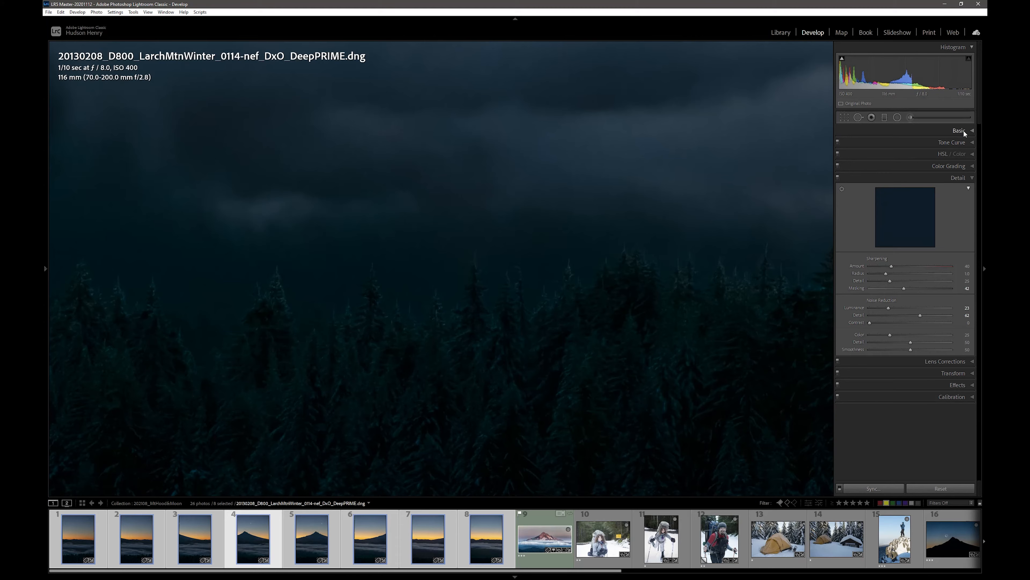
left_click(838, 178)
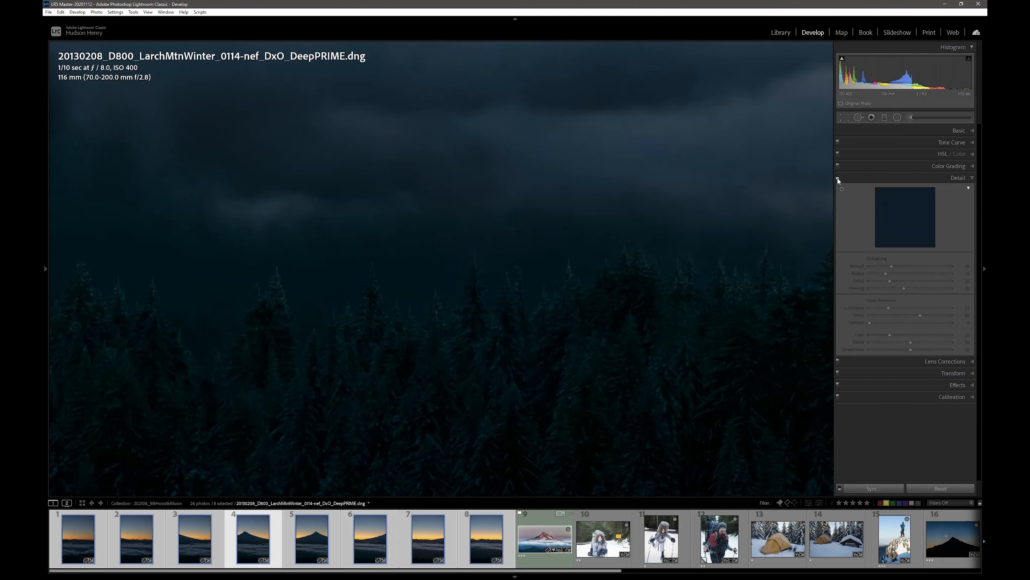
left_click(839, 178)
left_click(719, 179)
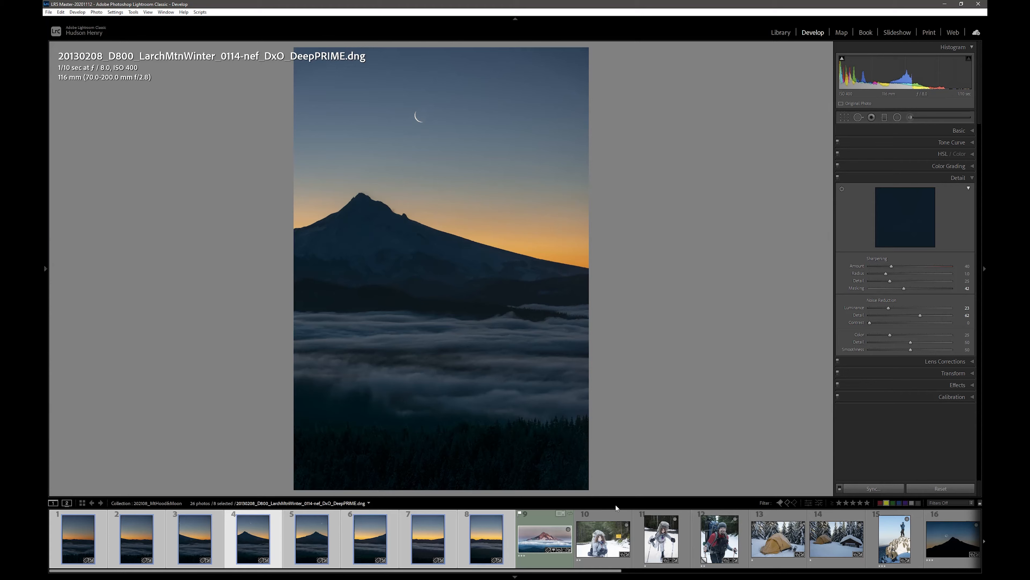
Step: Refine frame 0114's basic tone to Highlights -78, Whites +25 and Exposure +0.66
left_click(958, 131)
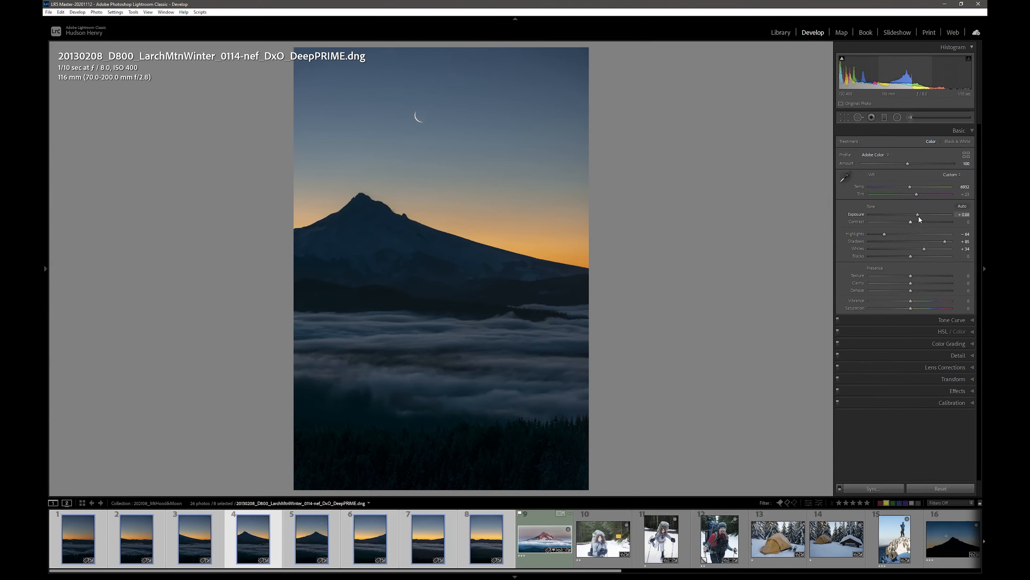
left_click_drag(885, 235, 921, 251)
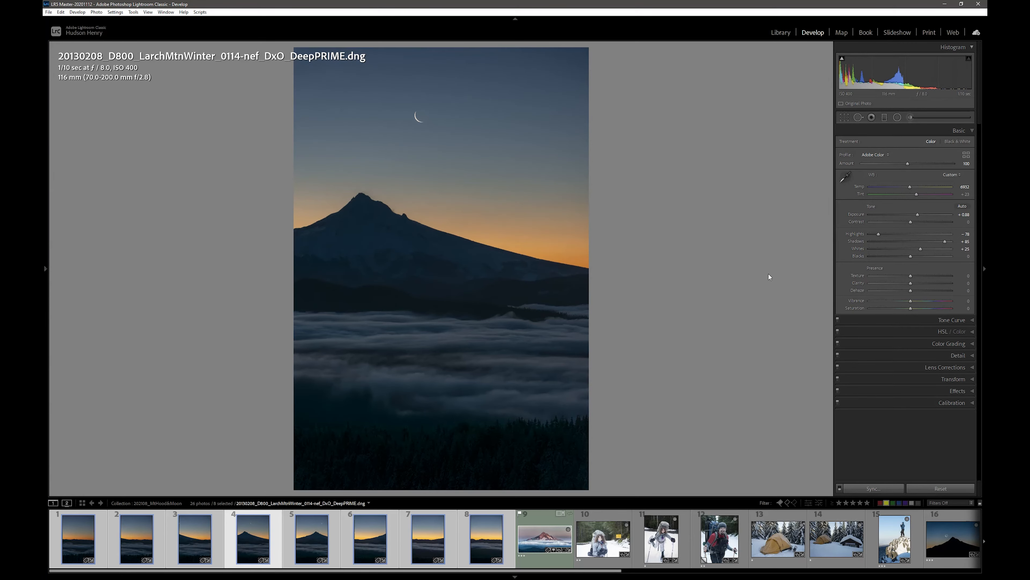
left_click_drag(918, 215, 917, 216)
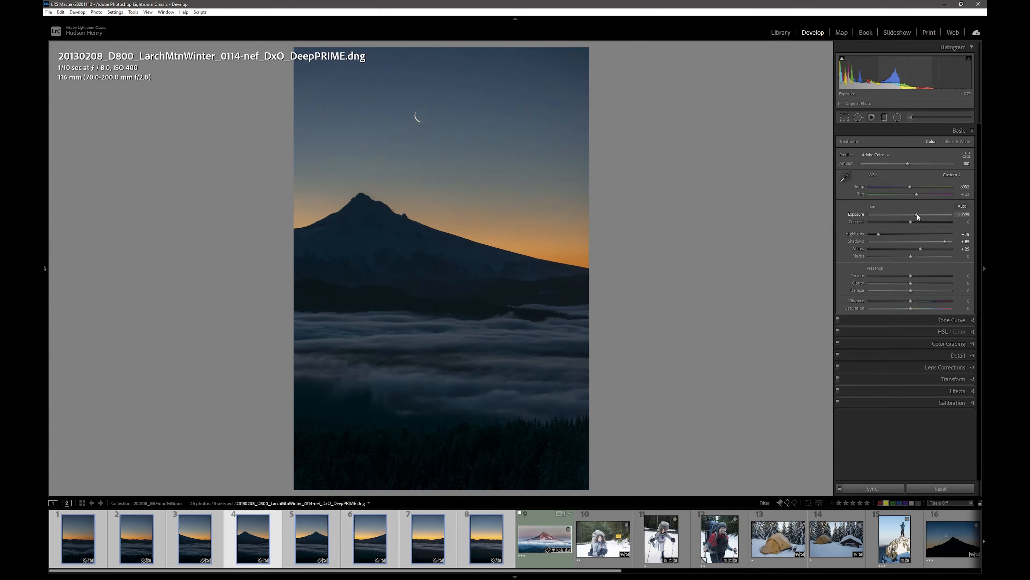
left_click_drag(918, 215, 915, 215)
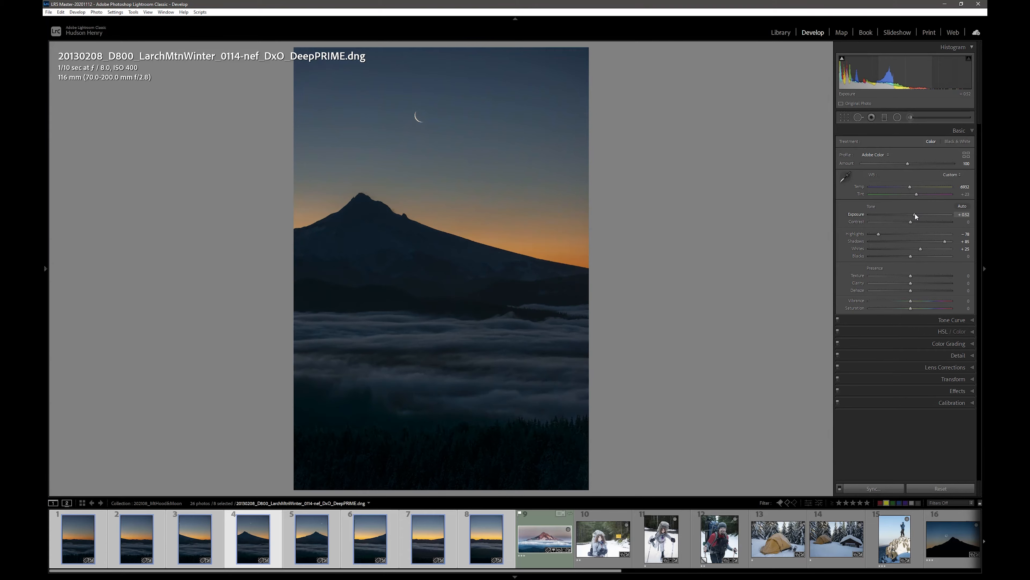
left_click_drag(916, 215, 917, 216)
left_click_drag(917, 216, 917, 215)
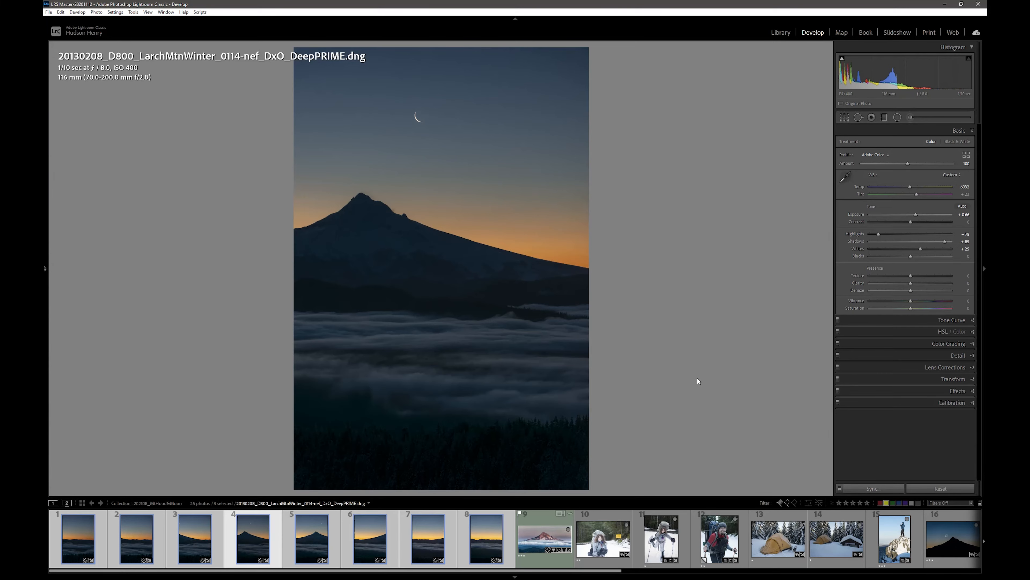
Step: Synchronize all settings from frame 0114 to the other seven selected panorama frames
right_click(247, 538)
left_click(667, 389)
left_click(874, 489)
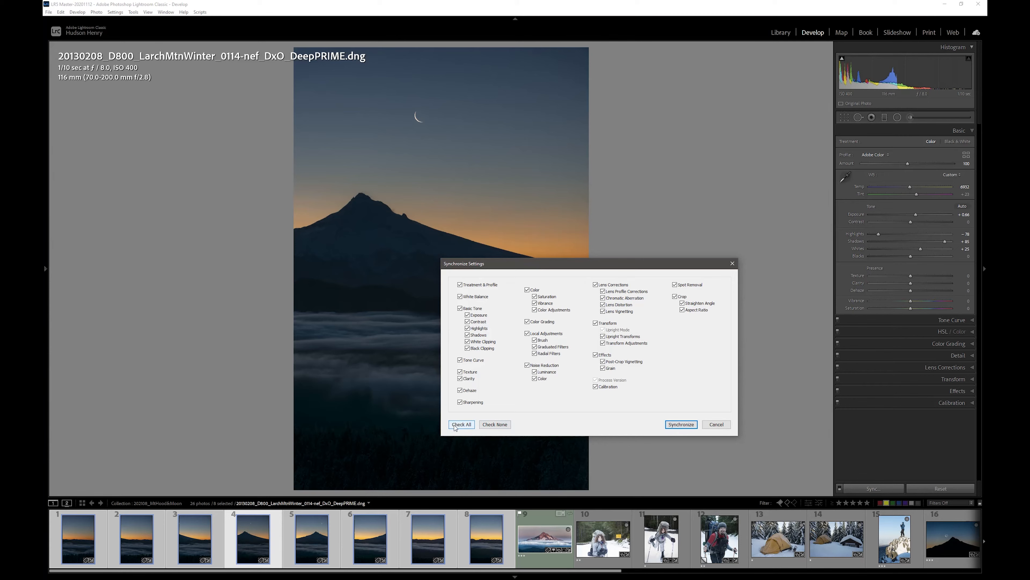
left_click(464, 425)
left_click(683, 424)
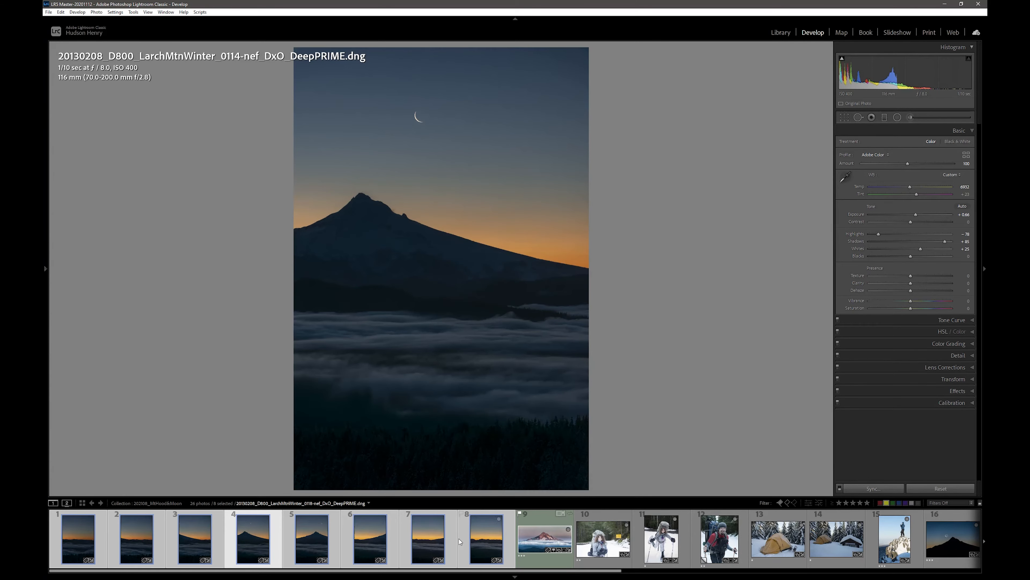
Step: Merge the eight selected frames into a panorama in Photoshop with Auto layout, blending, Vignette Removal and Content-Aware Fill Transparent Areas
right_click(254, 538)
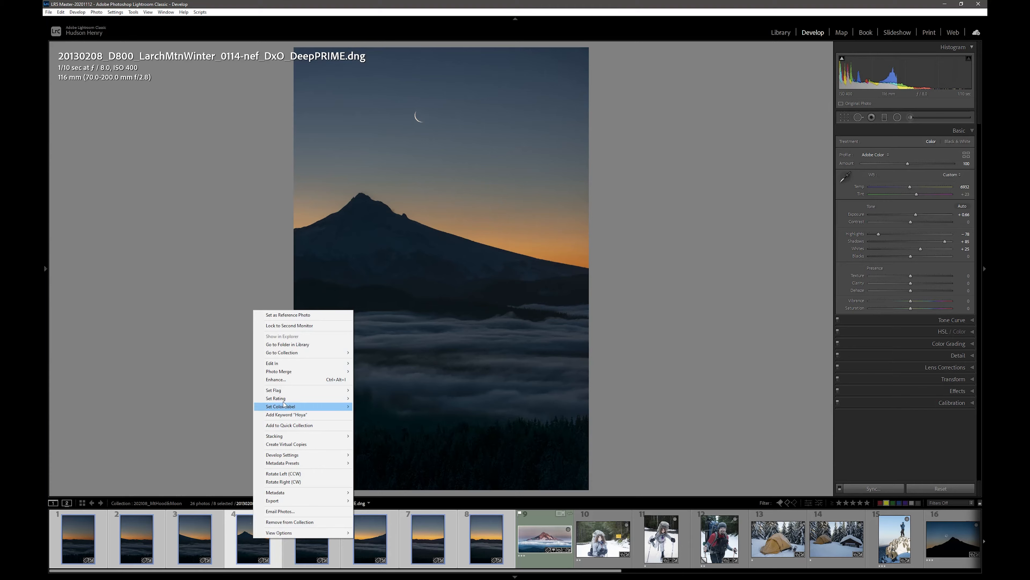
mouse_move(298, 363)
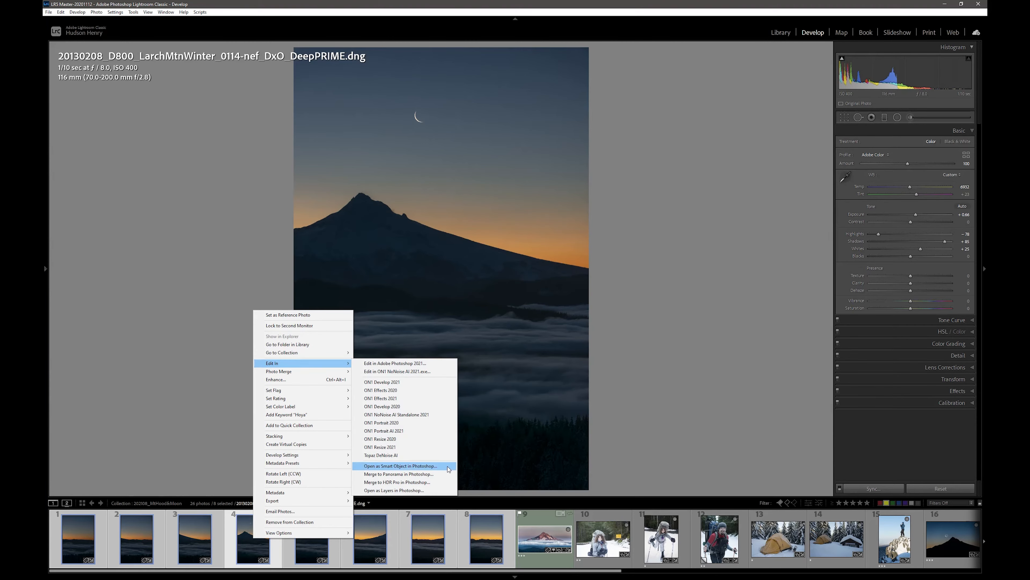
left_click(442, 477)
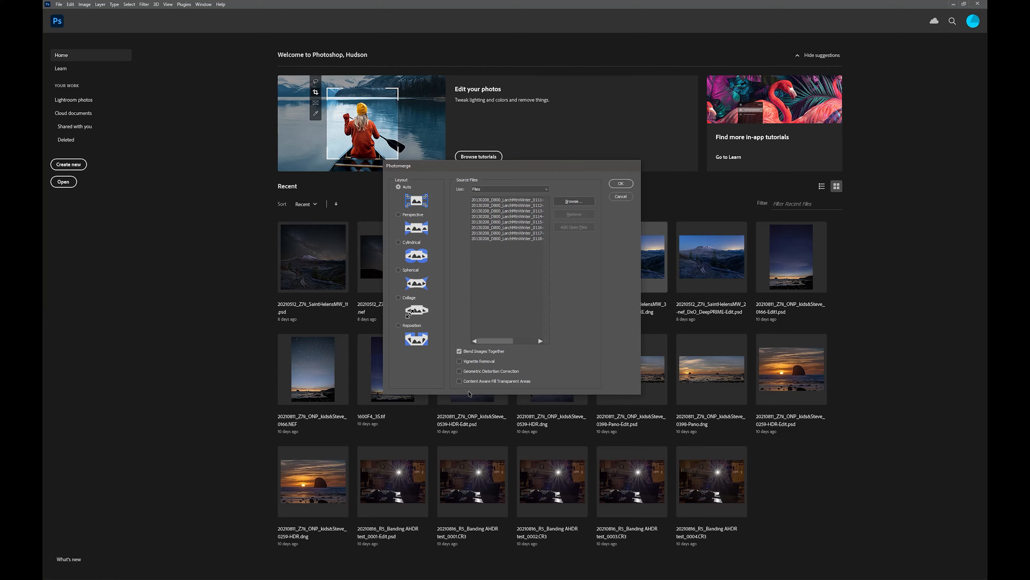
left_click(460, 361)
left_click(621, 183)
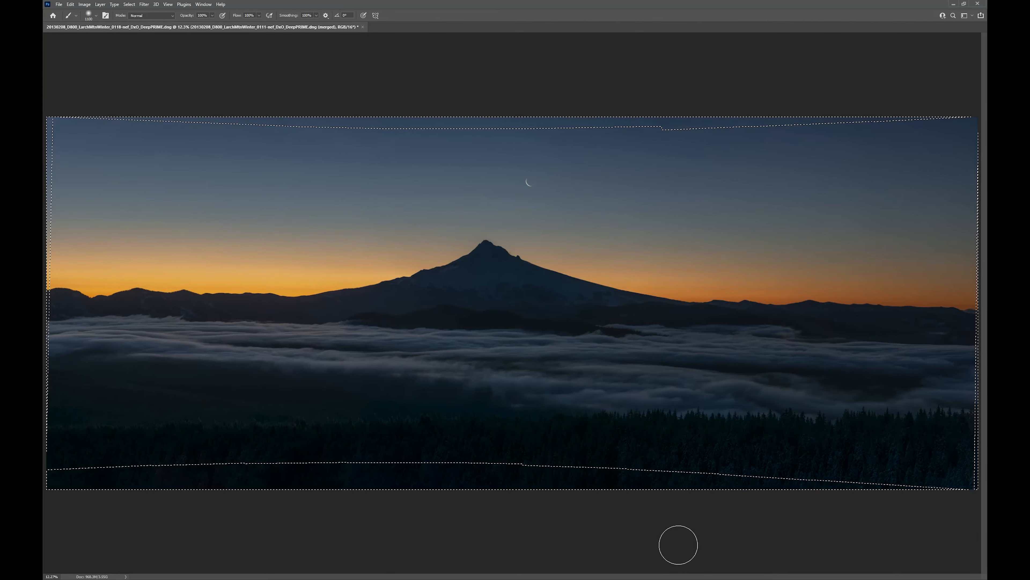
Step: Examine the merged panorama at 50% along the right-hand ridge, the clouds and the content-aware filled strip below the forest
key("ctrl+plus")
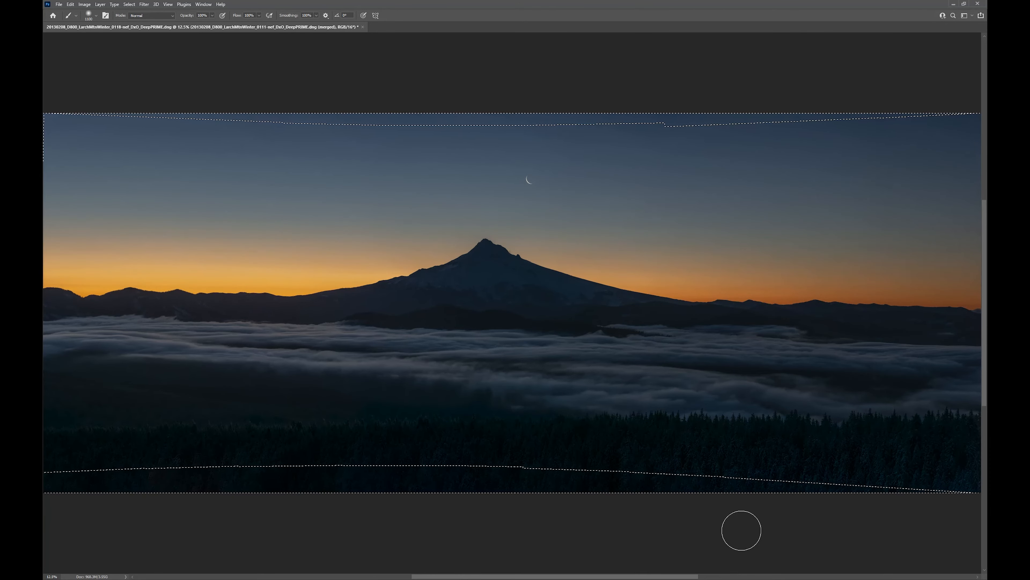
key("ctrl+plus")
key("ctrl+plus")
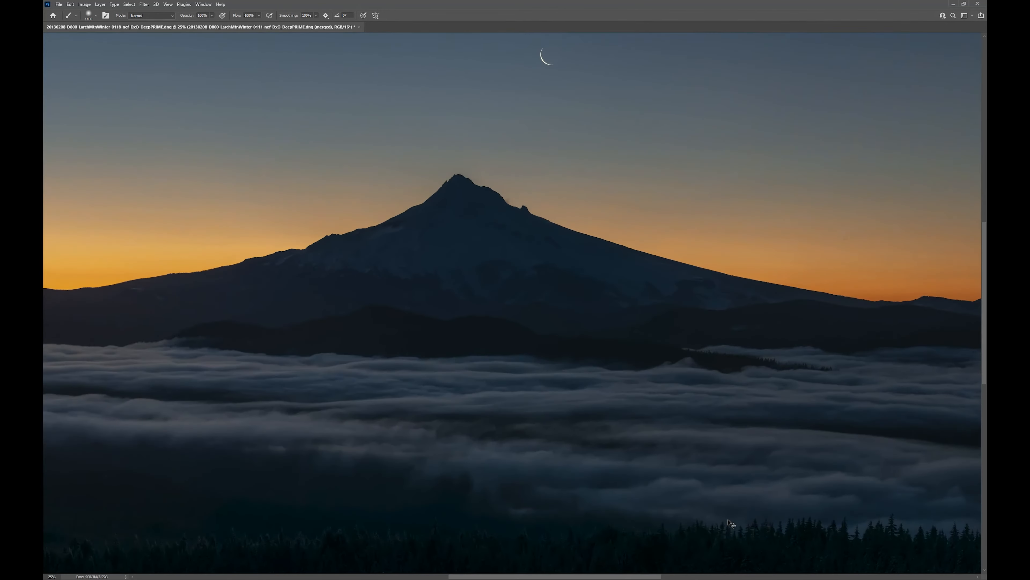
key("ctrl+plus")
key("ctrl+plus")
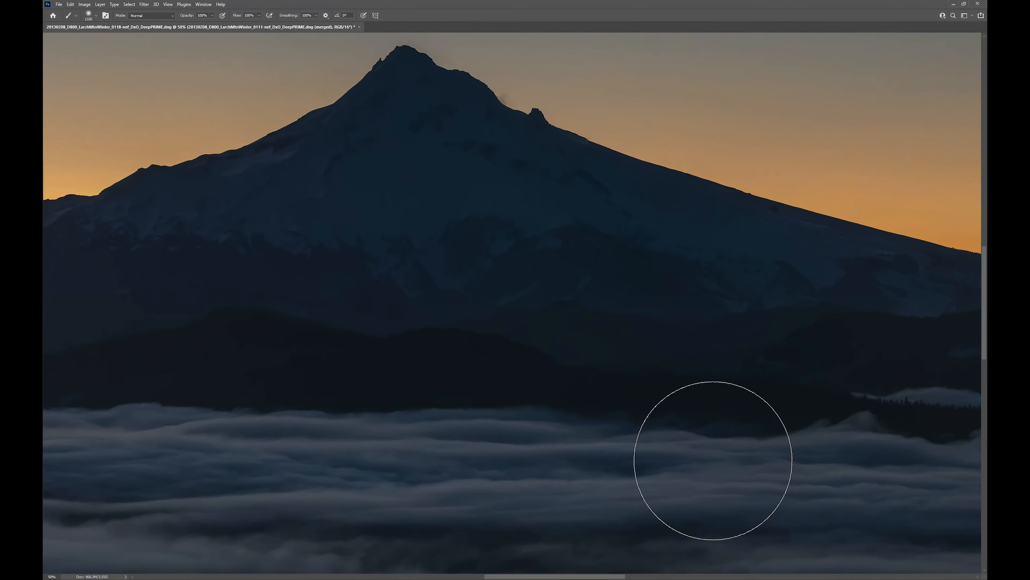
key("space")
left_click_drag(765, 403, 331, 401)
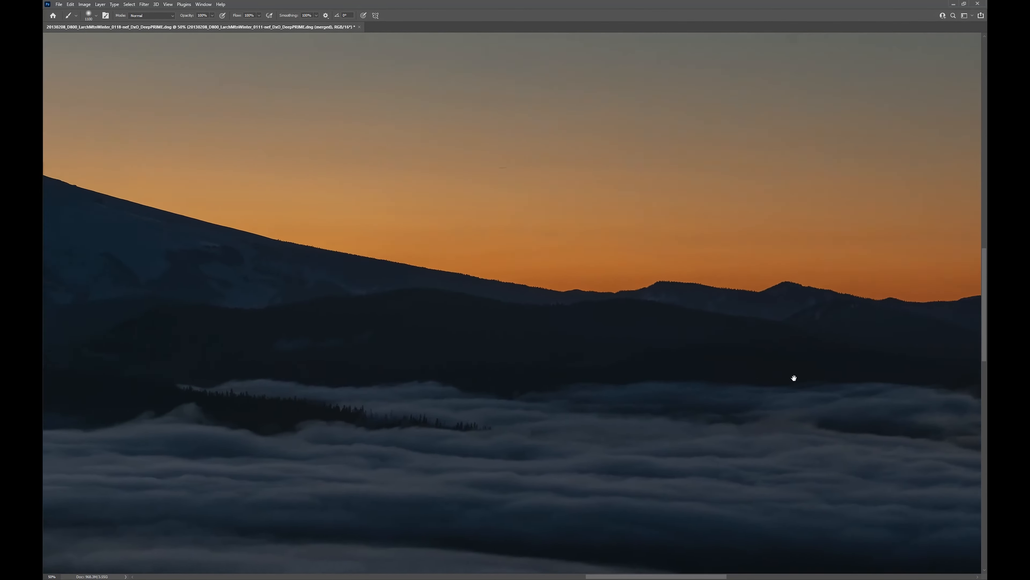
left_click_drag(729, 372, 488, 219)
left_click_drag(594, 435, 656, 242)
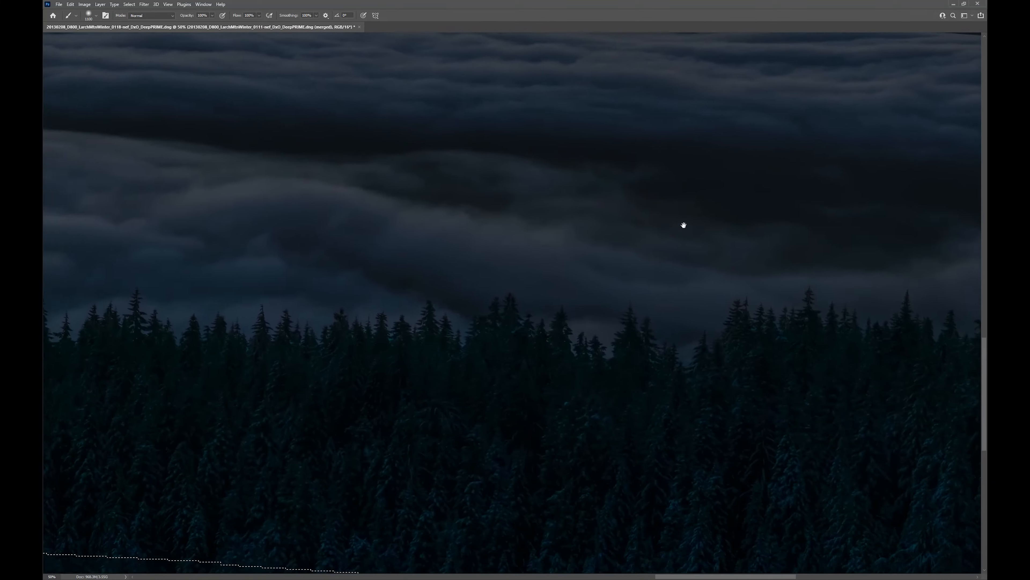
left_click_drag(597, 379, 637, 370)
left_click_drag(397, 356, 642, 363)
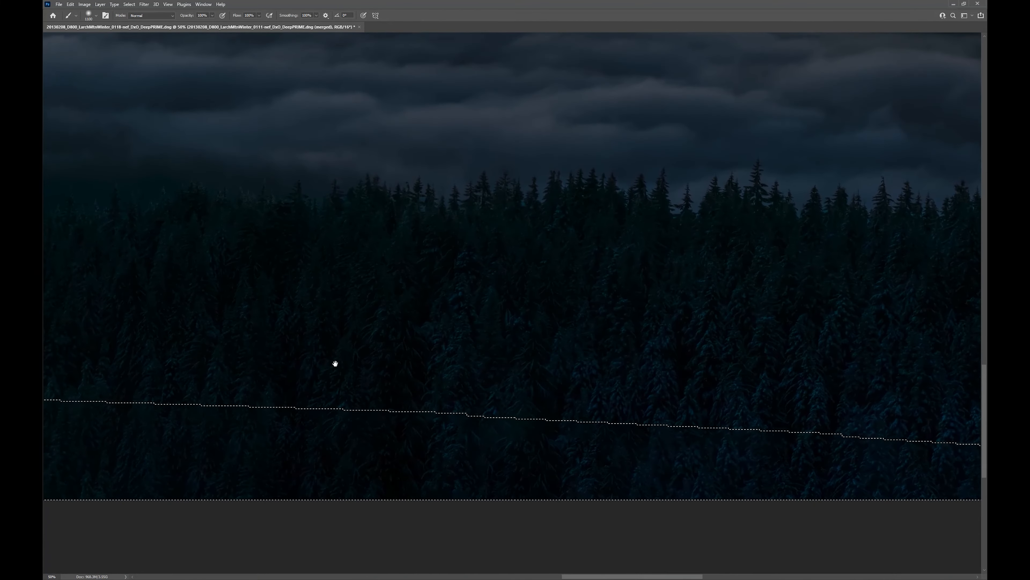
left_click_drag(337, 361, 620, 365)
left_click_drag(292, 351, 540, 382)
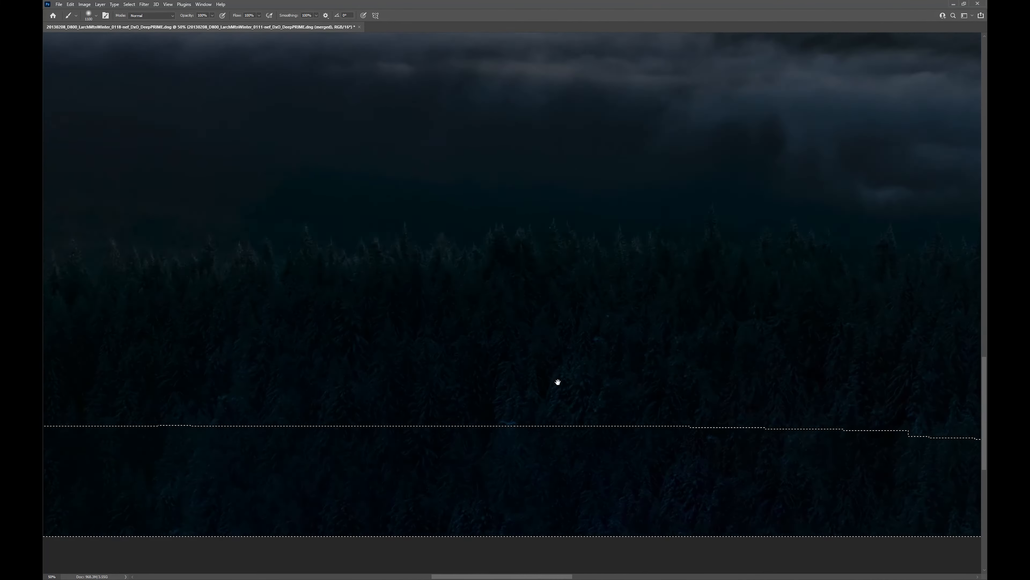
left_click_drag(219, 367, 382, 375)
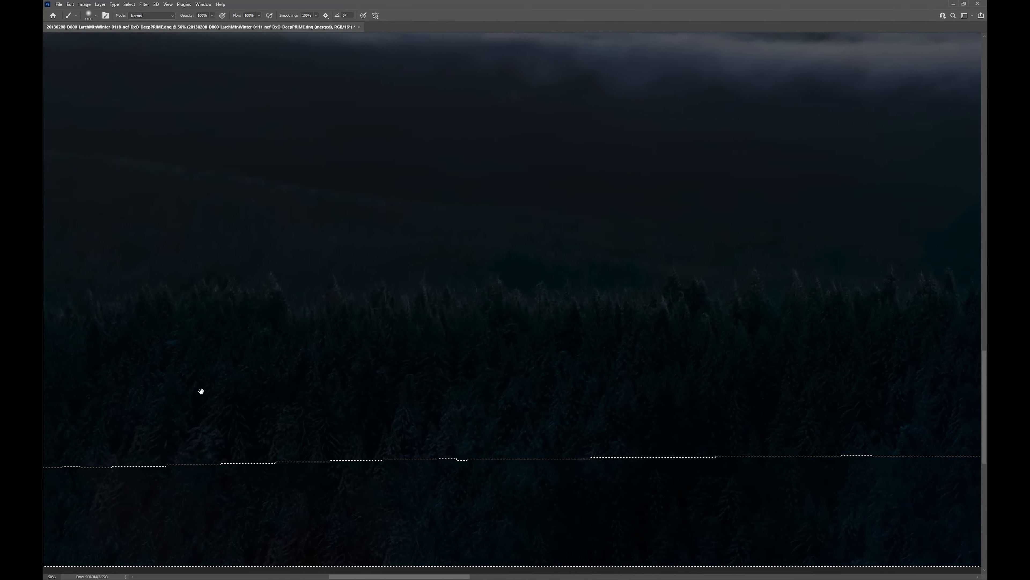
left_click_drag(203, 392, 402, 392)
Step: Examine the panorama's mountain, horizon and filled left edge at 50%, and bring up its list of masked frame layers
left_click_drag(255, 403, 283, 472)
left_click_drag(246, 281, 276, 396)
mouse_move(315, 294)
left_mouse_down()
mouse_move(368, 389)
mouse_move(299, 302)
left_mouse_up()
left_click_drag(538, 305, 341, 320)
left_click_drag(681, 333, 639, 235)
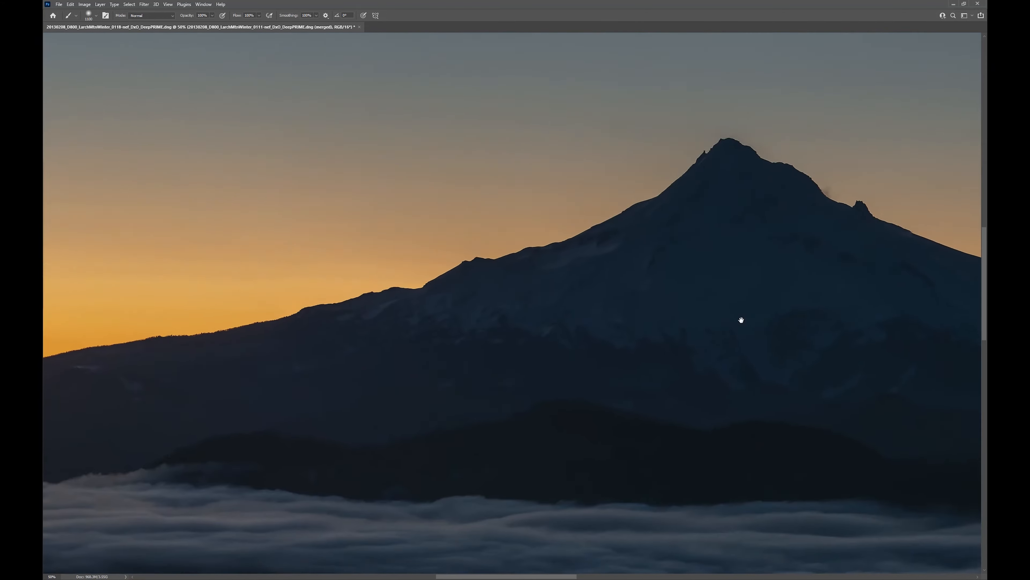
left_click_drag(741, 320, 328, 331)
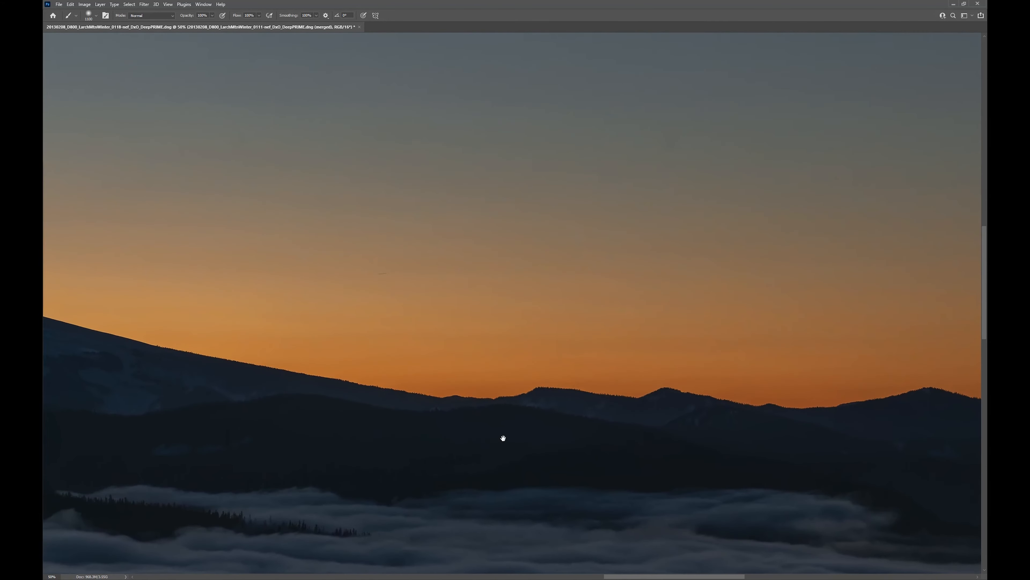
left_click_drag(500, 451, 209, 322)
left_click_drag(605, 385, 508, 387)
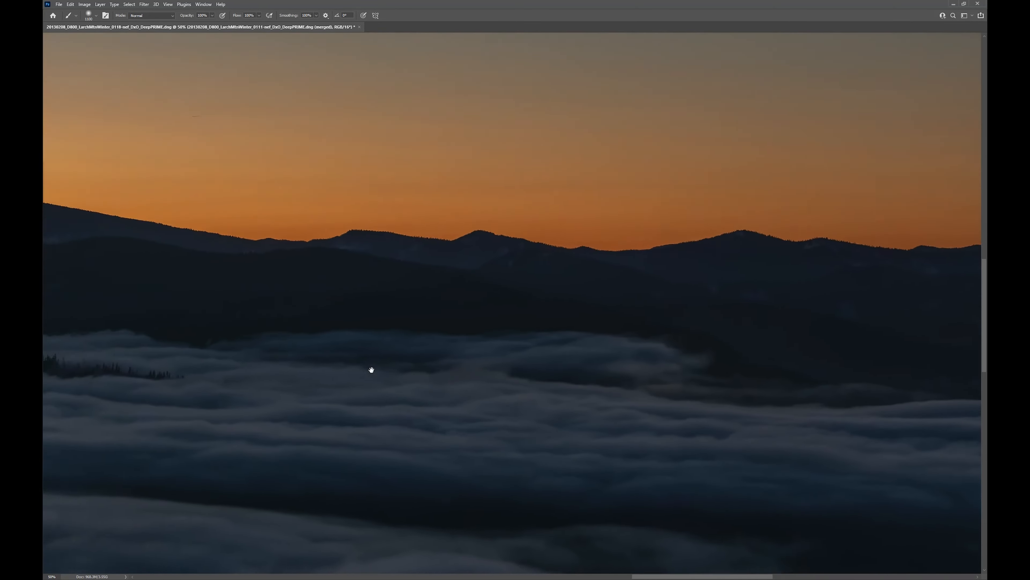
left_click_drag(423, 375, 593, 386)
left_click_drag(354, 355, 803, 416)
left_click_drag(334, 434, 536, 426)
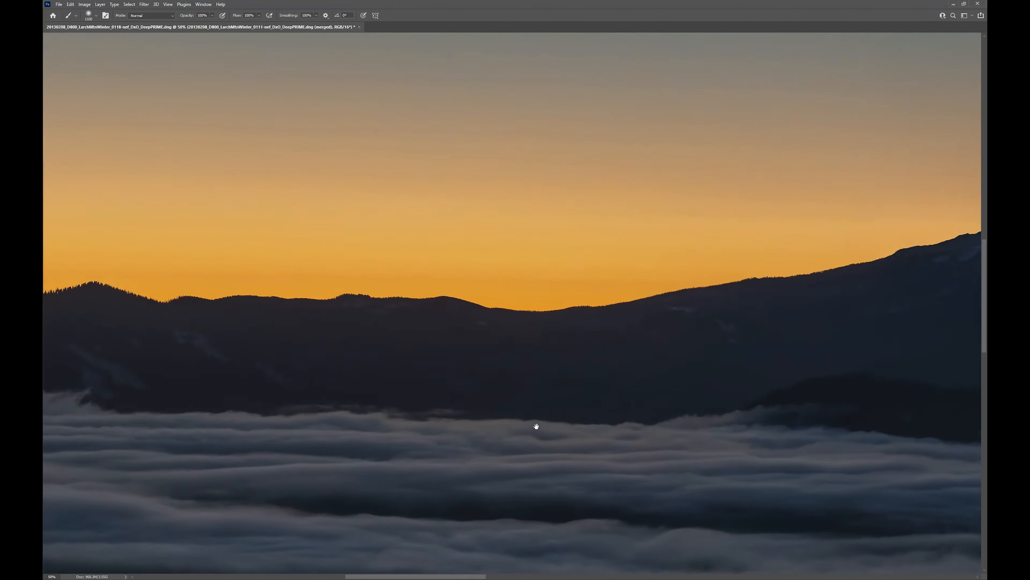
left_click_drag(306, 430, 604, 446)
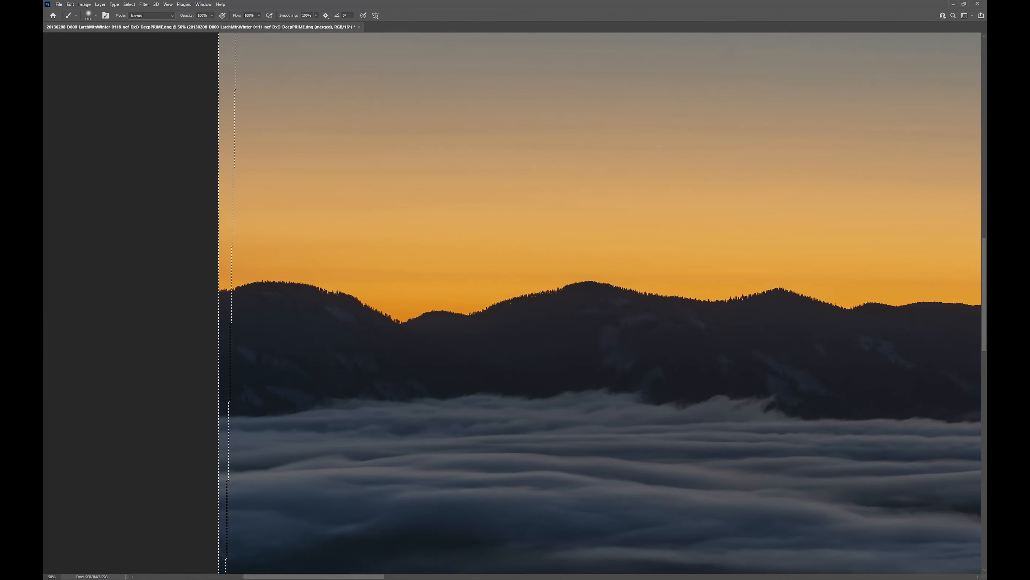
left_click_drag(1, 57, 715, 15)
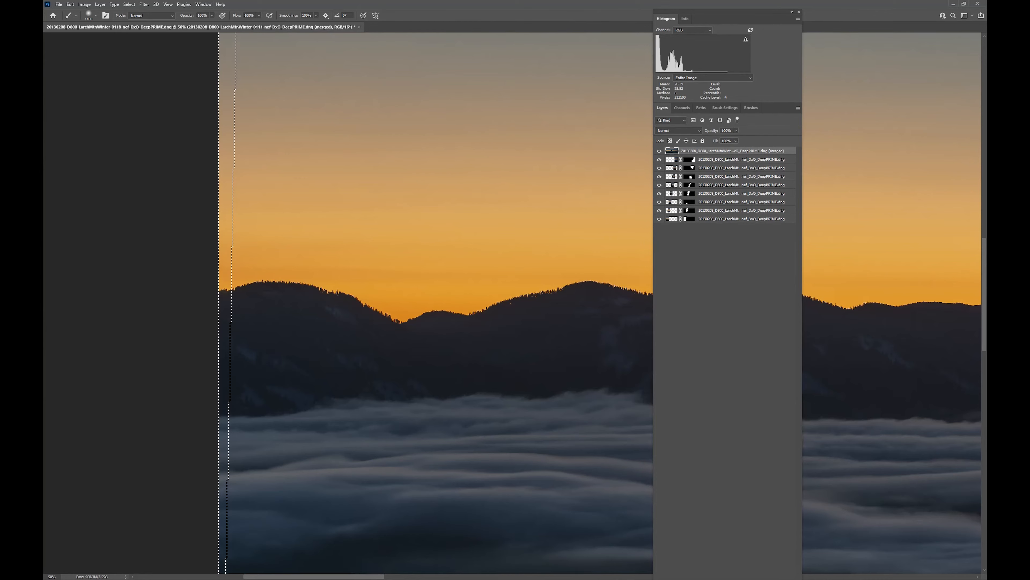
Step: Flatten the merged panorama into a single background layer, and move the Actions and Tools palettes over the dark canvas edge
key("alt+F9")
left_click_drag(424, 299, 536, 192)
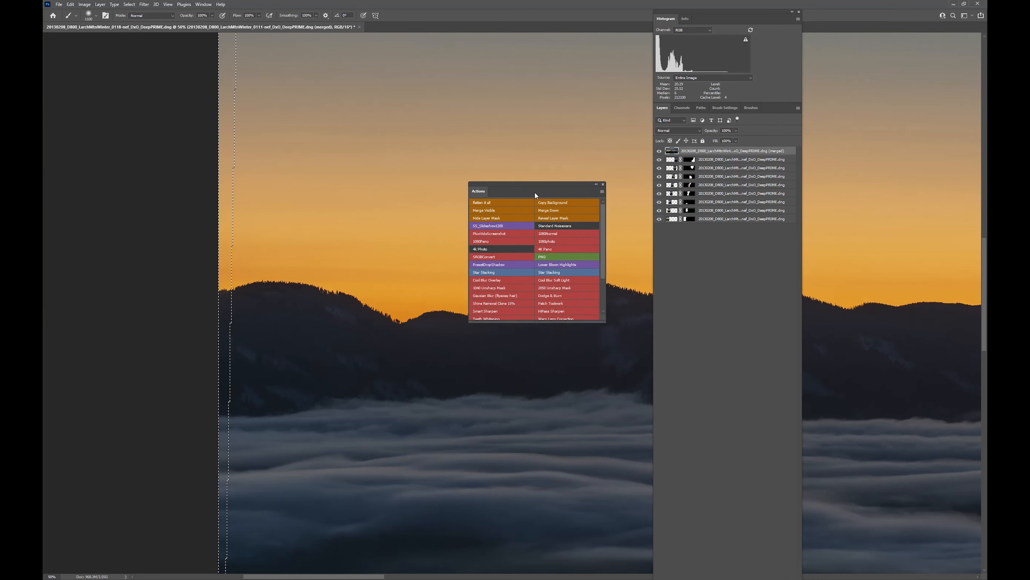
left_click(100, 5)
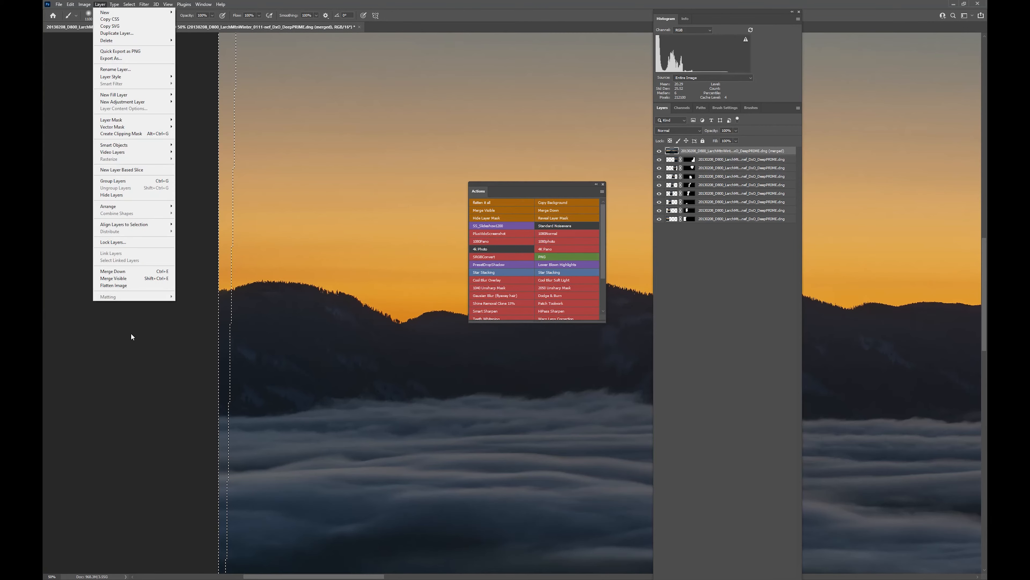
left_click(138, 287)
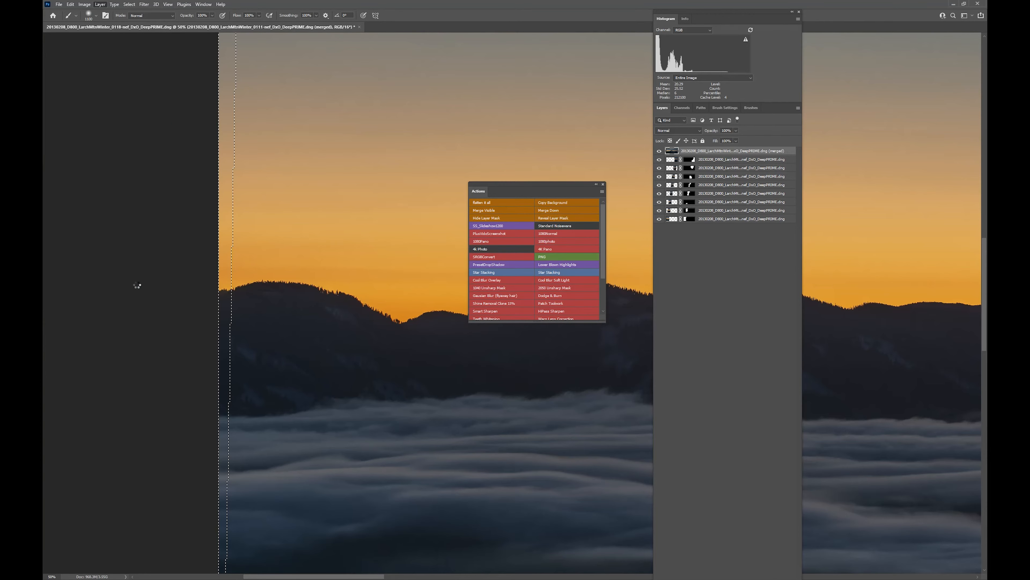
left_click_drag(526, 185, 155, 310)
mouse_move(44, 162)
left_mouse_down()
mouse_move(143, 141)
mouse_move(168, 174)
mouse_move(170, 116)
left_mouse_up()
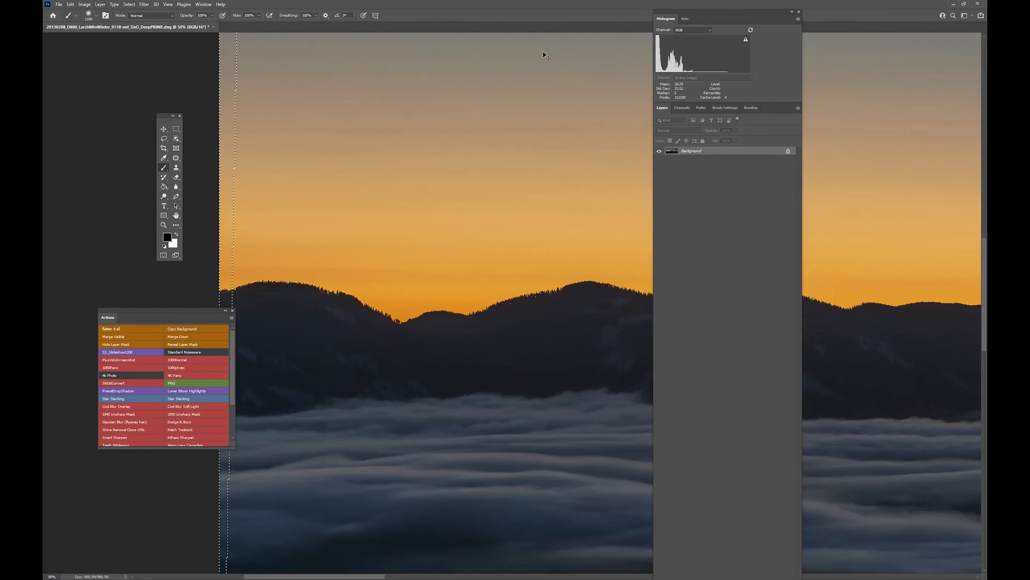
Step: Clear the selection around the panorama's filled edges, and save the flattened file back to Lightroom Classic
key("ctrl+minus")
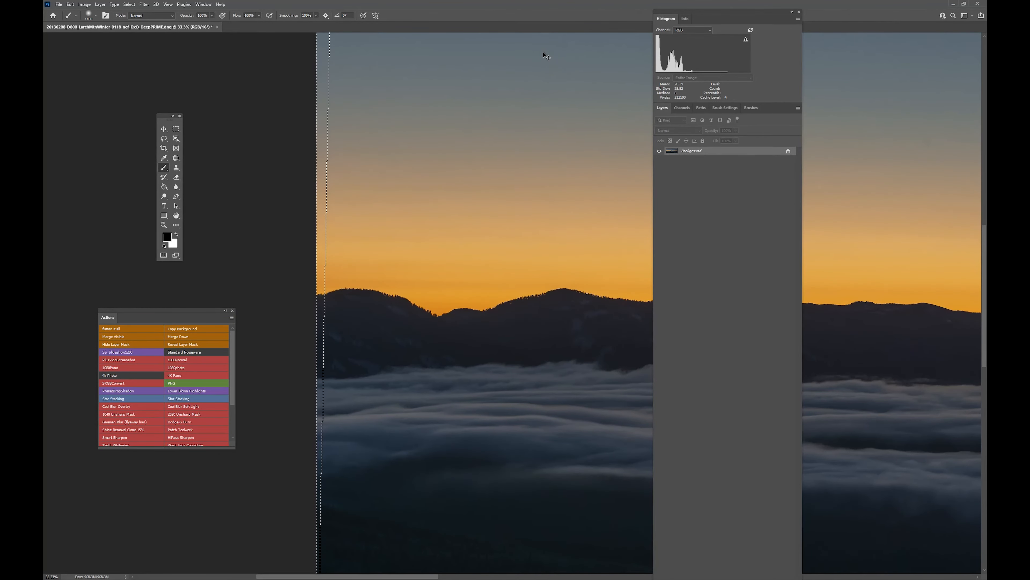
key("ctrl+0")
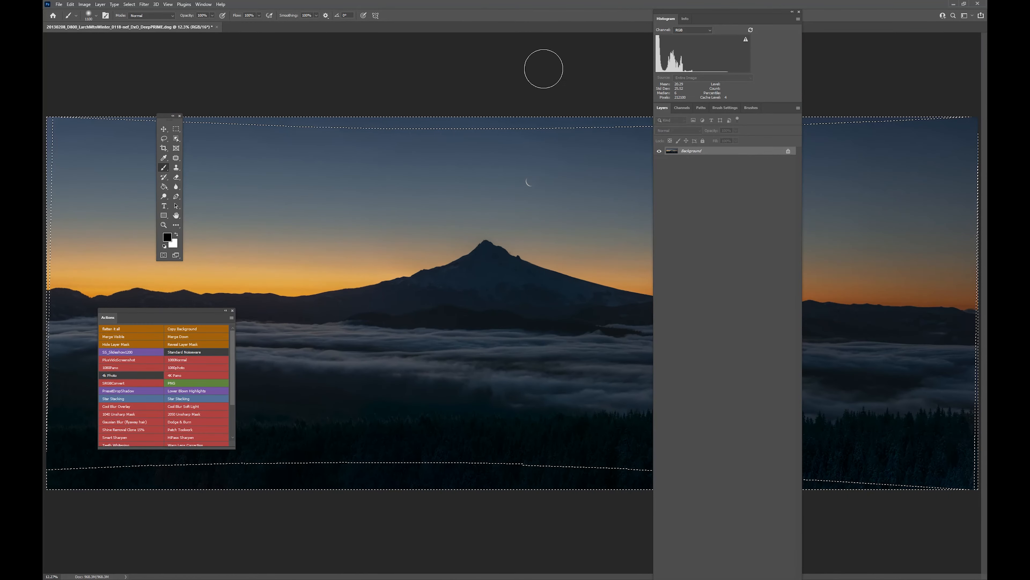
key("m")
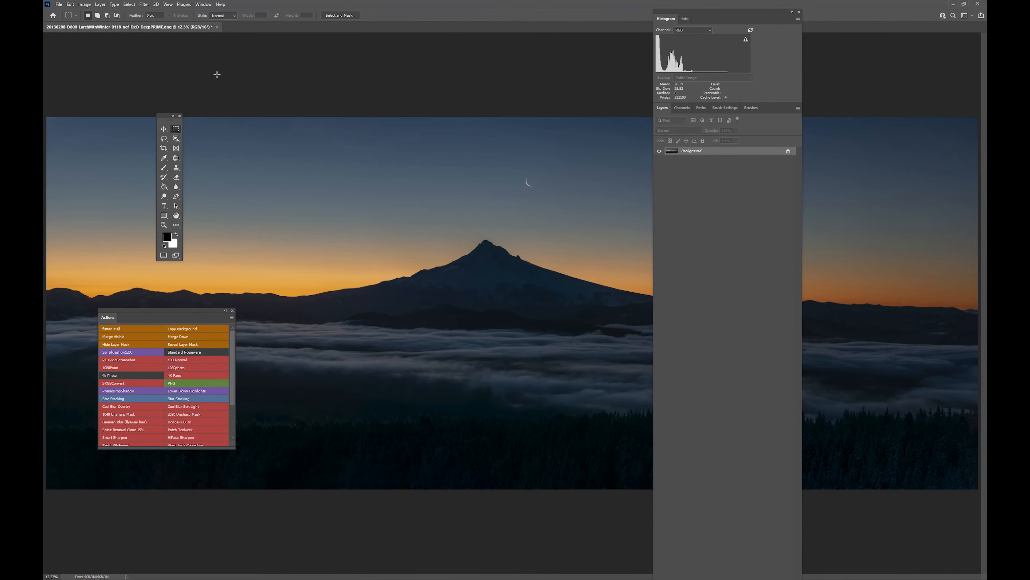
key("ctrl+d")
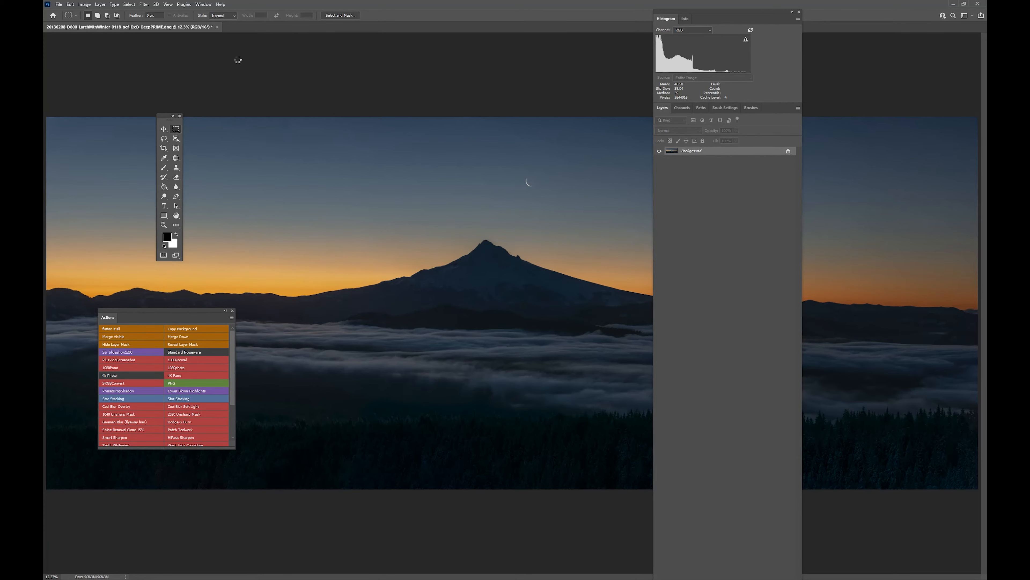
key("ctrl+s")
left_click(213, 576)
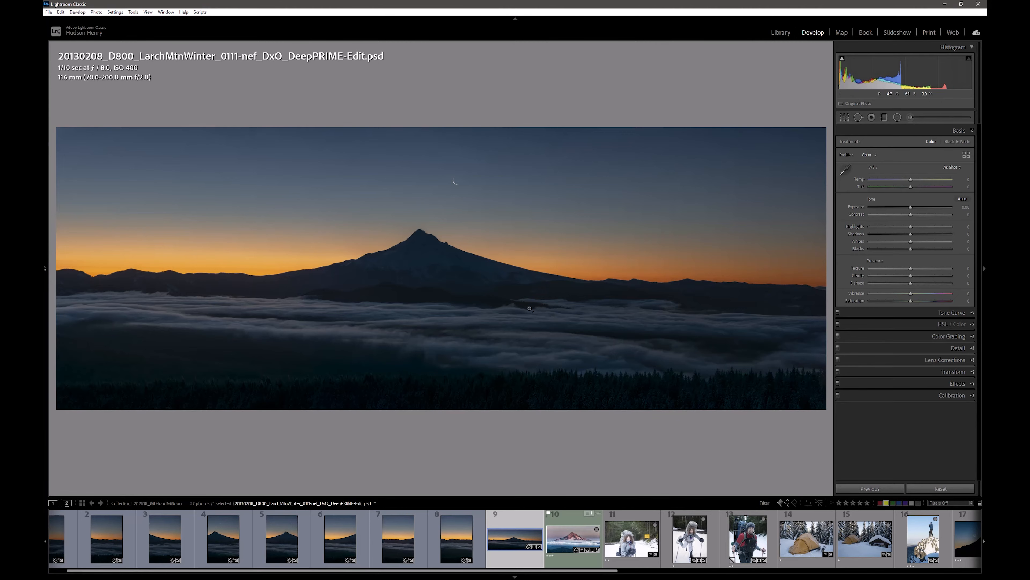
Step: Examine the saved panorama PSD close up along the mountain's left slope, summit and right slope
left_click(360, 263)
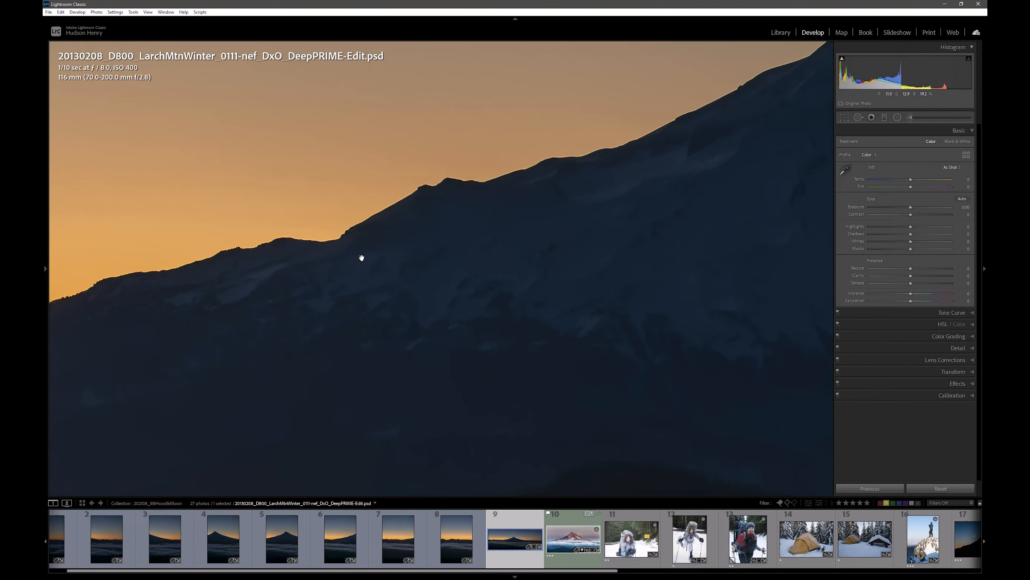
left_click_drag(511, 180, 299, 274)
left_click(552, 218)
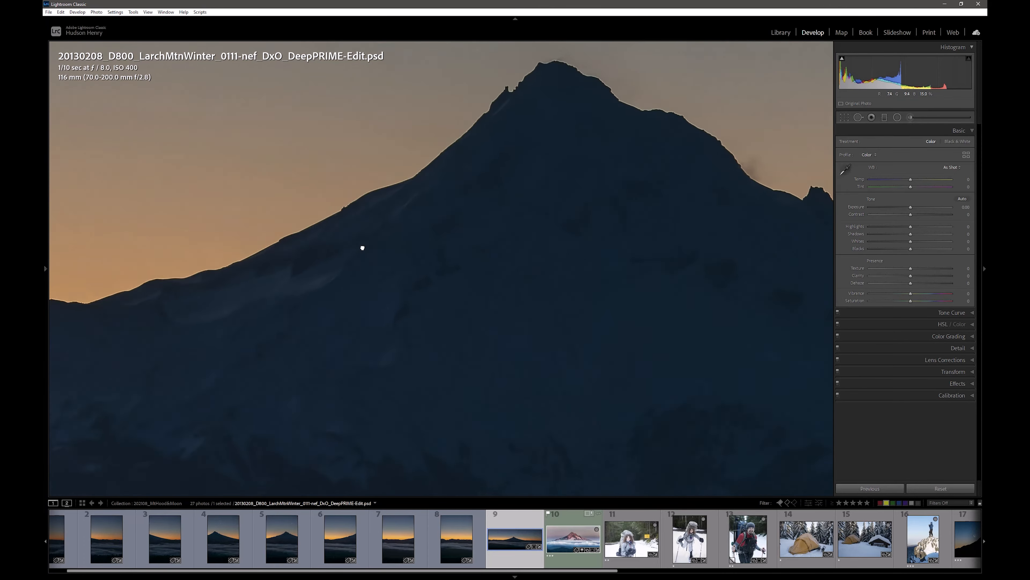
left_click(435, 292)
mouse_move(527, 301)
left_mouse_down()
mouse_move(428, 285)
mouse_move(292, 203)
left_mouse_up()
mouse_move(541, 323)
left_mouse_down()
mouse_move(396, 256)
mouse_move(272, 221)
left_mouse_up()
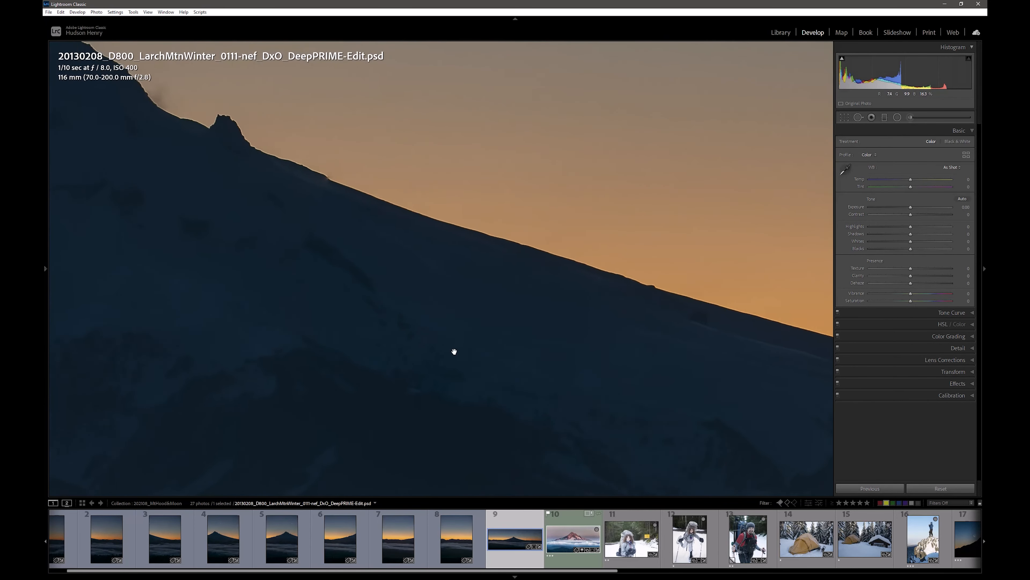
Step: Examine the dark foothills, the cloud layer and the treetops close up for detail and noise
left_click_drag(453, 352, 490, 183)
mouse_move(403, 322)
left_mouse_down()
mouse_move(477, 281)
mouse_move(596, 263)
left_mouse_up()
left_click_drag(546, 326, 329, 191)
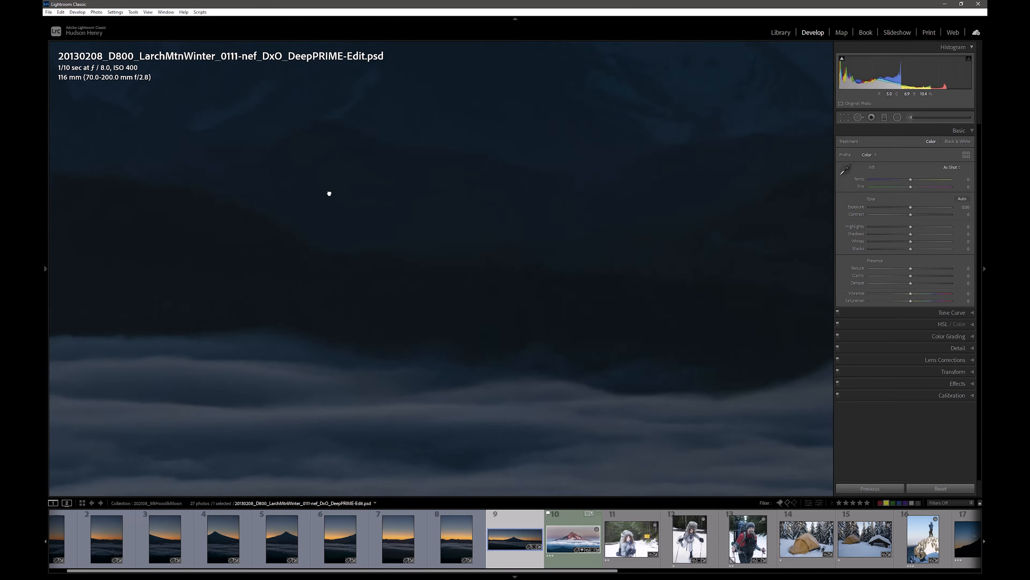
left_click_drag(428, 375, 339, 171)
left_click_drag(428, 344, 508, 190)
mouse_move(412, 362)
left_mouse_down()
mouse_move(477, 166)
mouse_move(425, 357)
mouse_move(428, 324)
left_mouse_up()
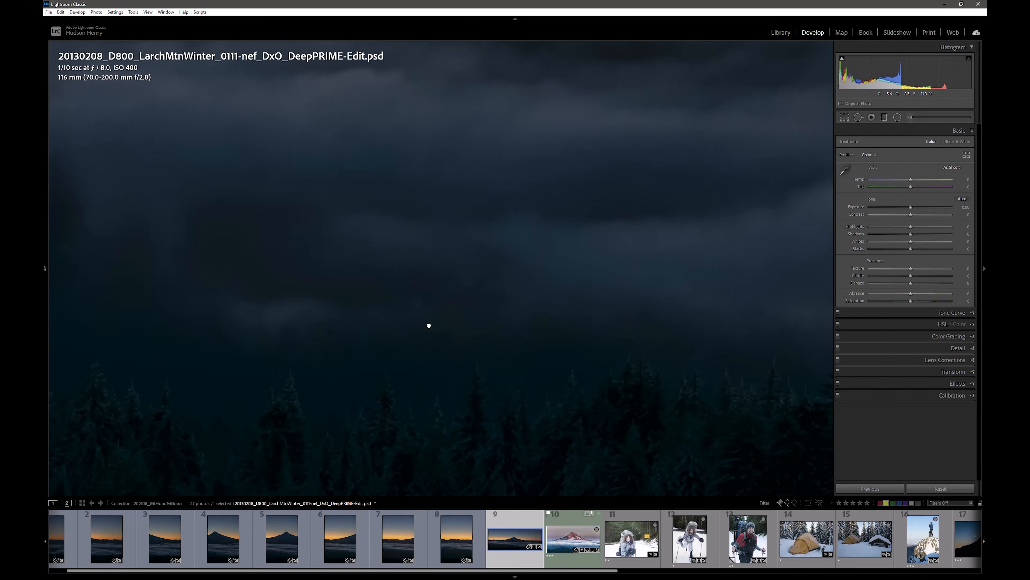
left_click_drag(353, 357, 338, 327)
left_click_drag(523, 314, 381, 361)
mouse_move(591, 248)
left_mouse_down()
mouse_move(527, 302)
mouse_move(374, 337)
left_mouse_up()
mouse_move(530, 225)
left_mouse_down()
mouse_move(405, 355)
mouse_move(369, 203)
mouse_move(285, 269)
left_mouse_up()
left_click_drag(580, 242, 357, 265)
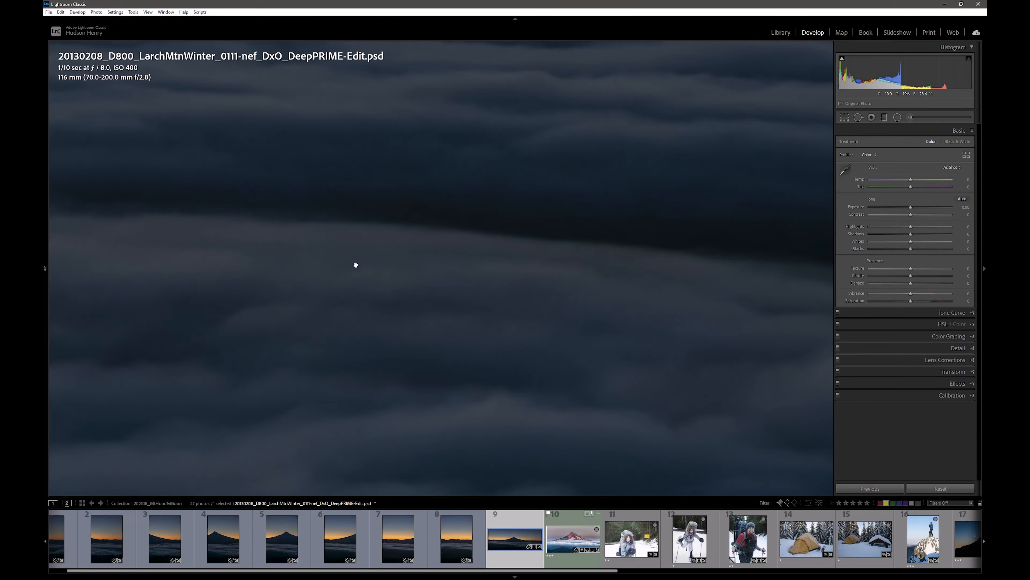
left_click(502, 230)
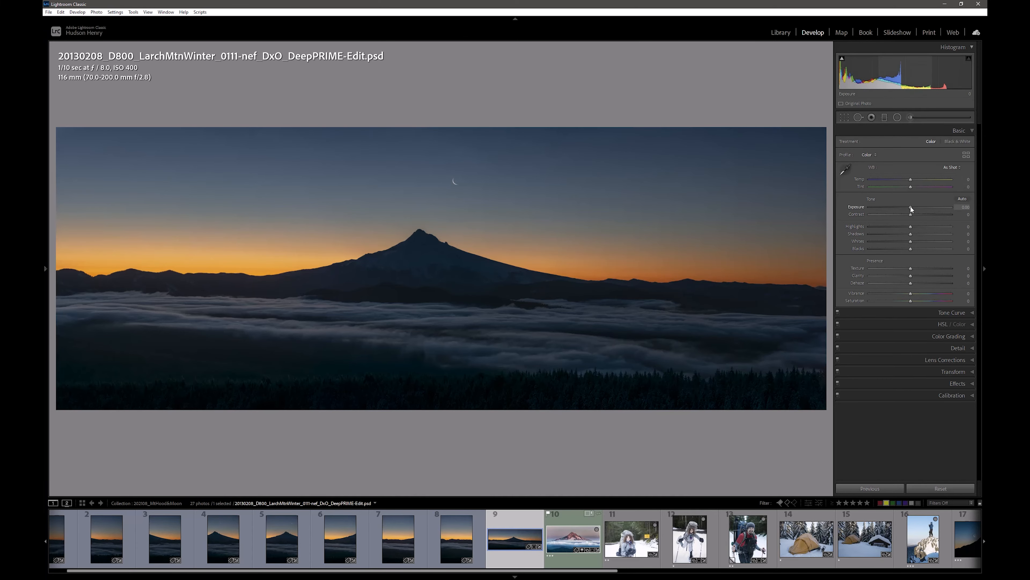
left_click_drag(911, 208, 913, 209)
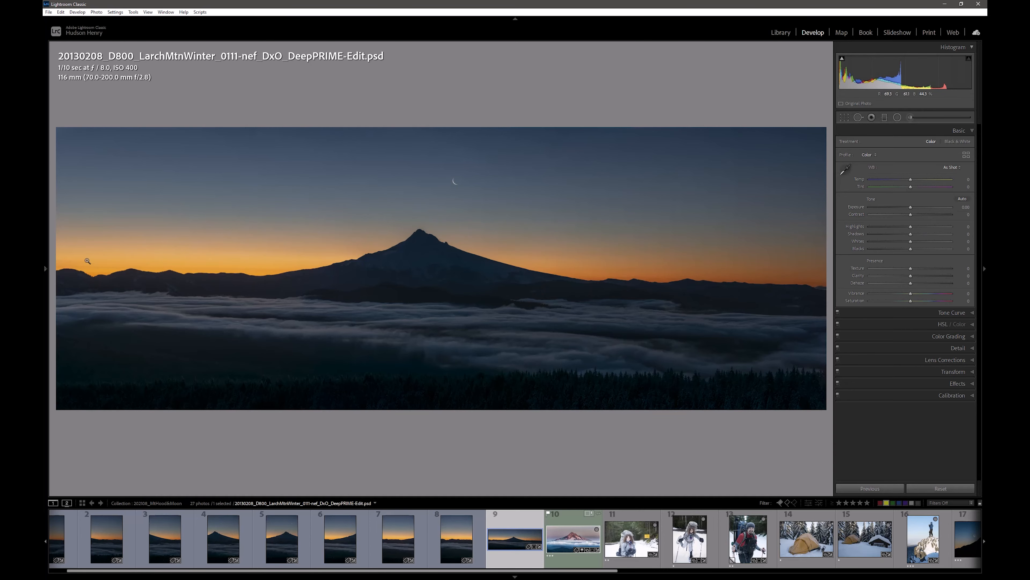
Step: Place a narrow graduated filter over the clouds and forest, tilting its edge to follow the base of the mountain
left_click(885, 118)
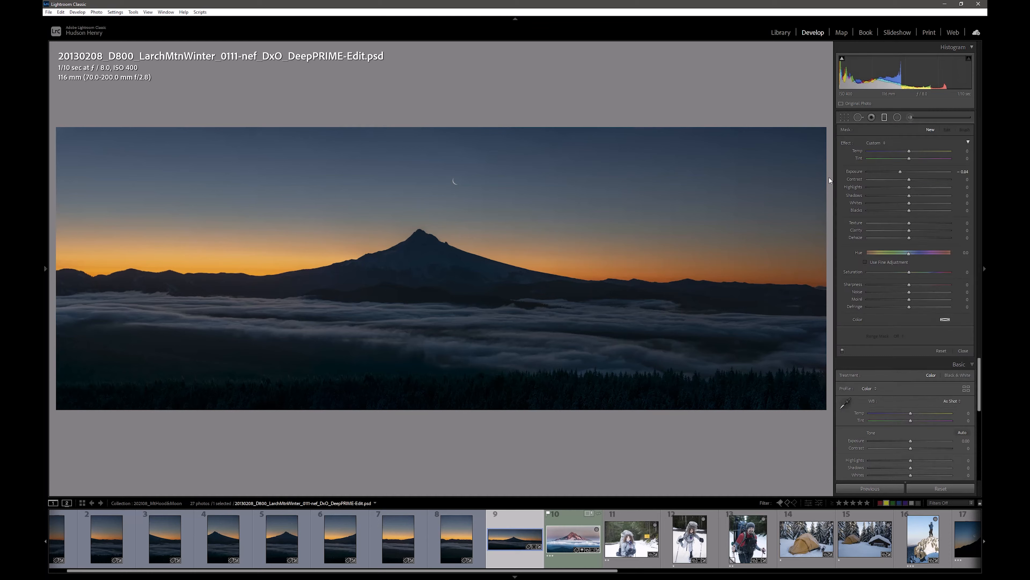
left_click_drag(369, 289, 370, 282)
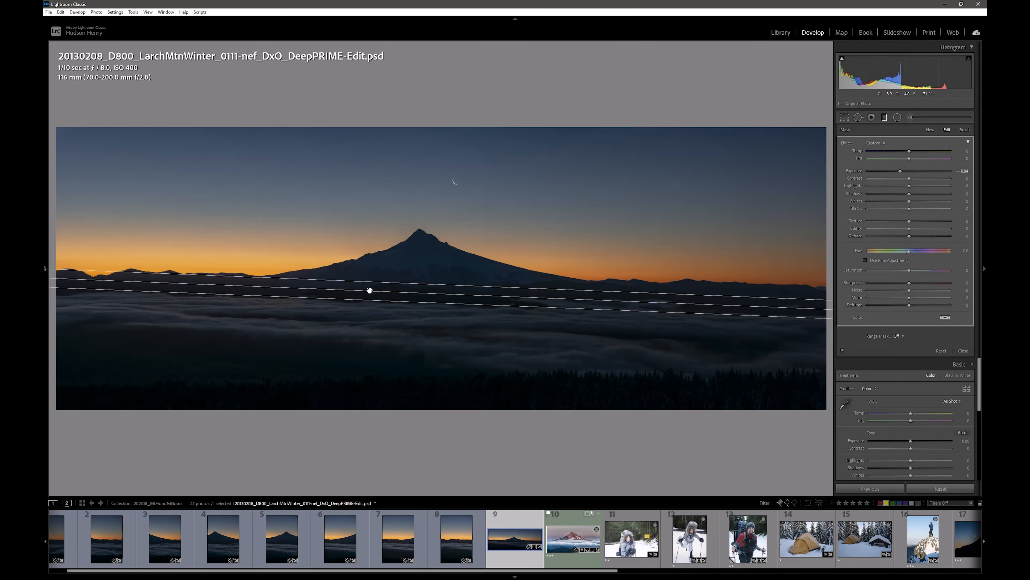
left_click_drag(516, 297, 522, 296)
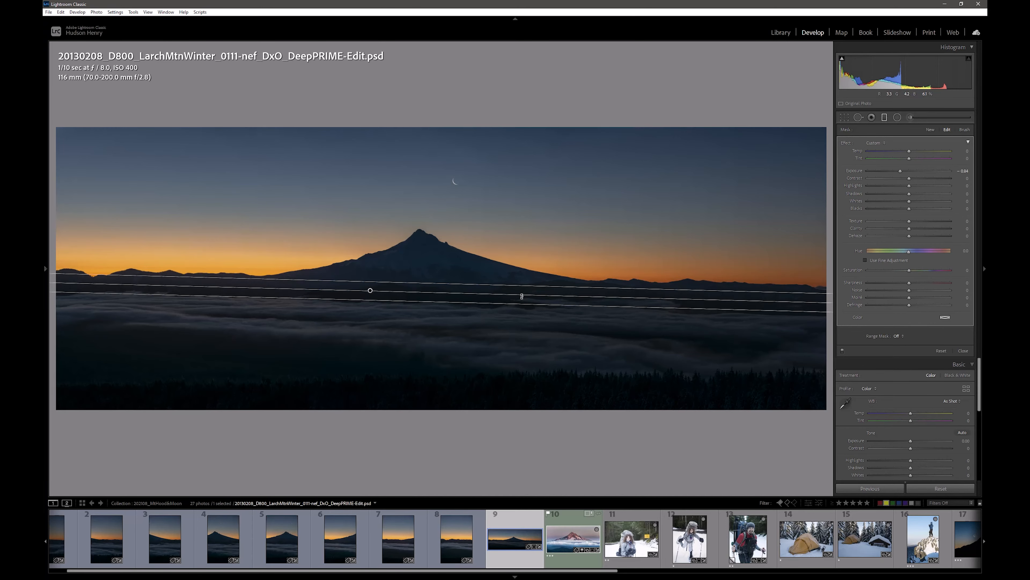
left_click_drag(522, 296, 522, 296)
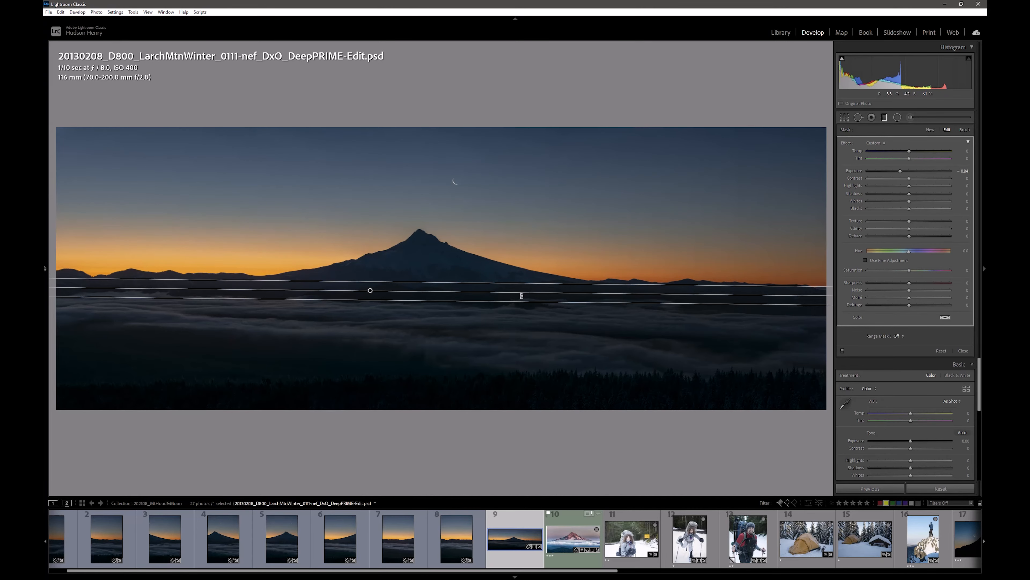
left_click_drag(370, 291, 371, 292)
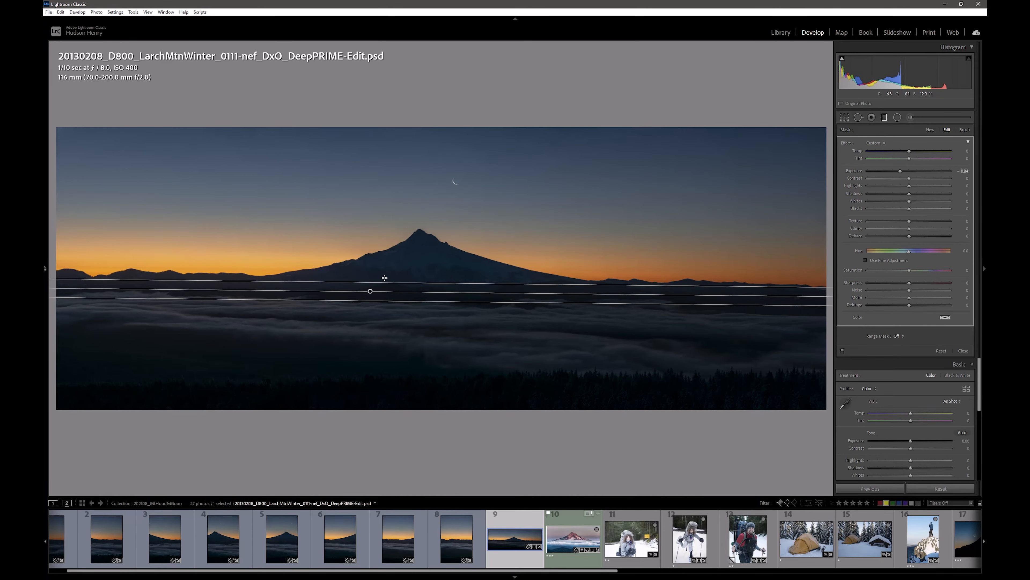
mouse_move(384, 283)
left_mouse_down()
mouse_move(388, 246)
mouse_move(388, 280)
left_mouse_up()
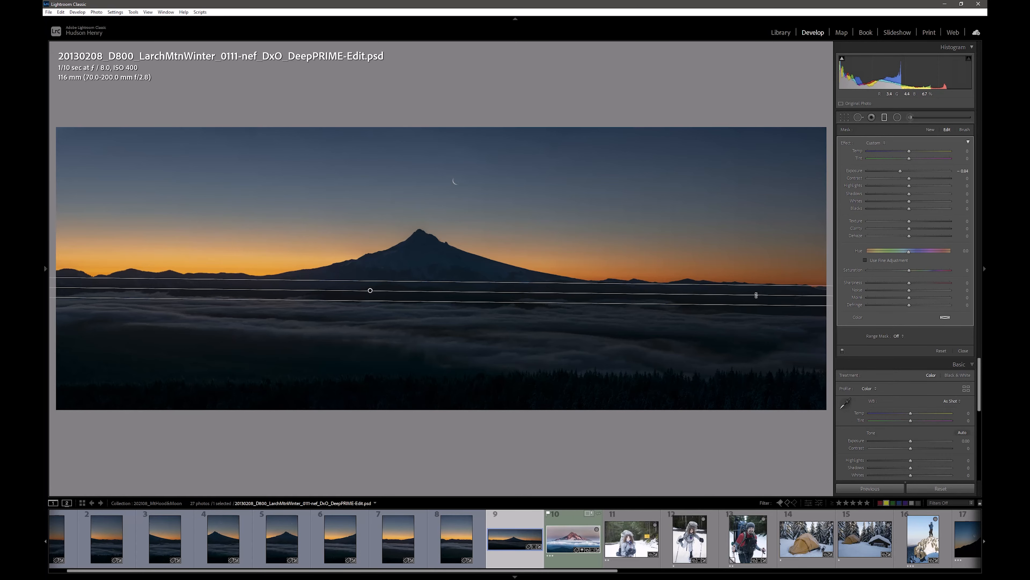
left_click_drag(757, 295, 756, 296)
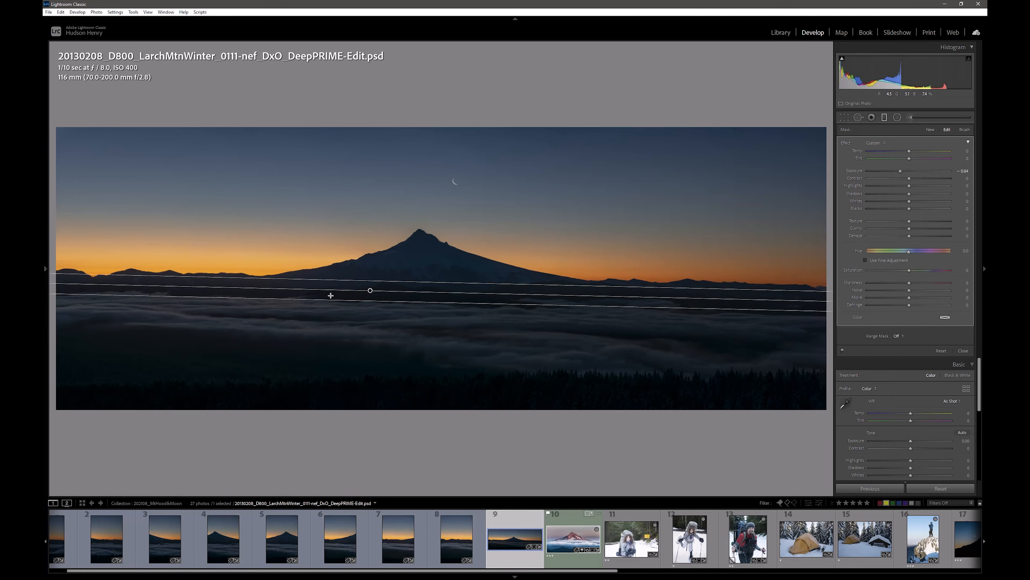
left_click_drag(333, 300, 364, 282)
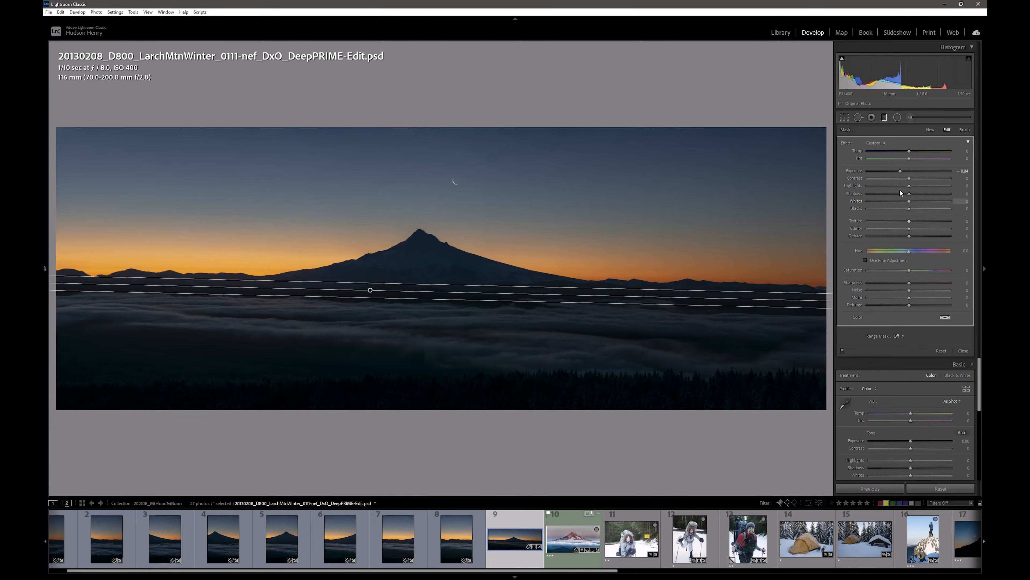
Step: Set the graduated filter's highlights to 25, shadows to 42 and whites to 46
left_click_drag(910, 196, 935, 203)
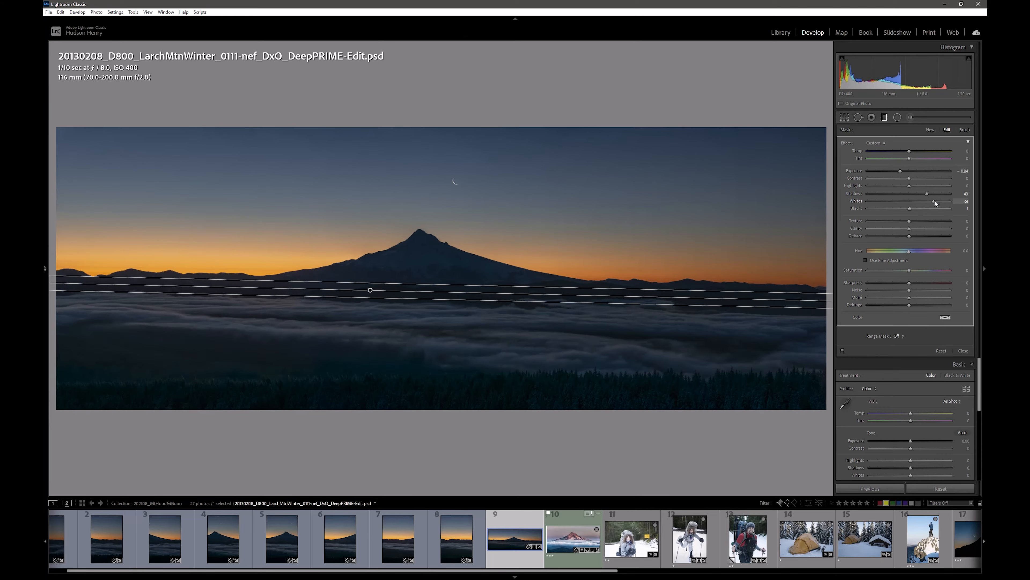
left_click_drag(935, 203, 921, 188)
left_click_drag(927, 194, 925, 193)
Step: Set the graduated filter's temperature to 7 and saturation to -25, and close the filter
left_click_drag(913, 151, 936, 151)
left_click_drag(913, 149, 912, 149)
left_click_drag(904, 269, 896, 269)
left_click_drag(892, 269, 890, 269)
left_click_drag(894, 270, 898, 269)
left_click_drag(900, 269, 898, 269)
left_click(886, 119)
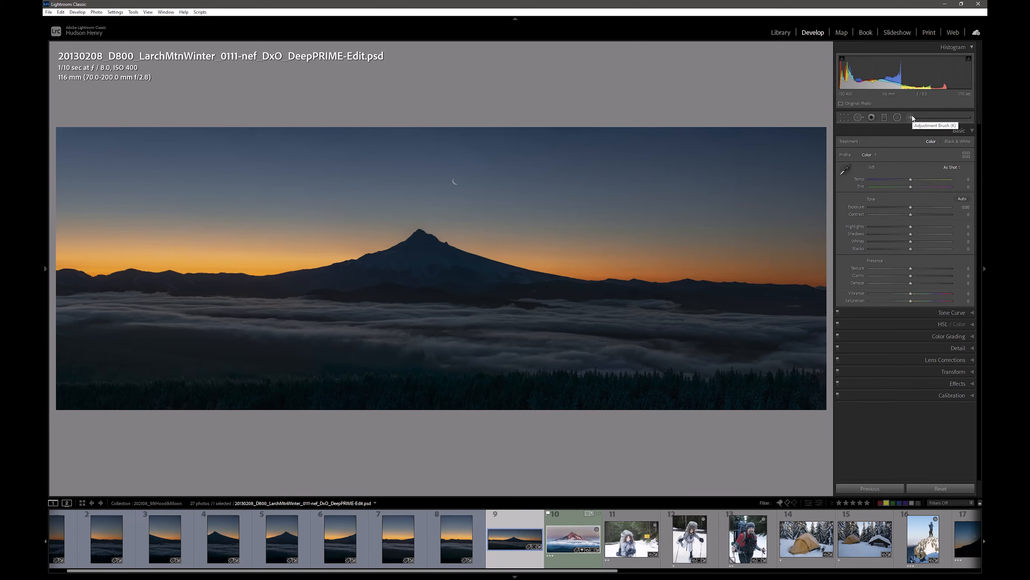
Step: Add a luminance range mask to the graduated filter below the mountain, and show its mask overlay
left_click(884, 117)
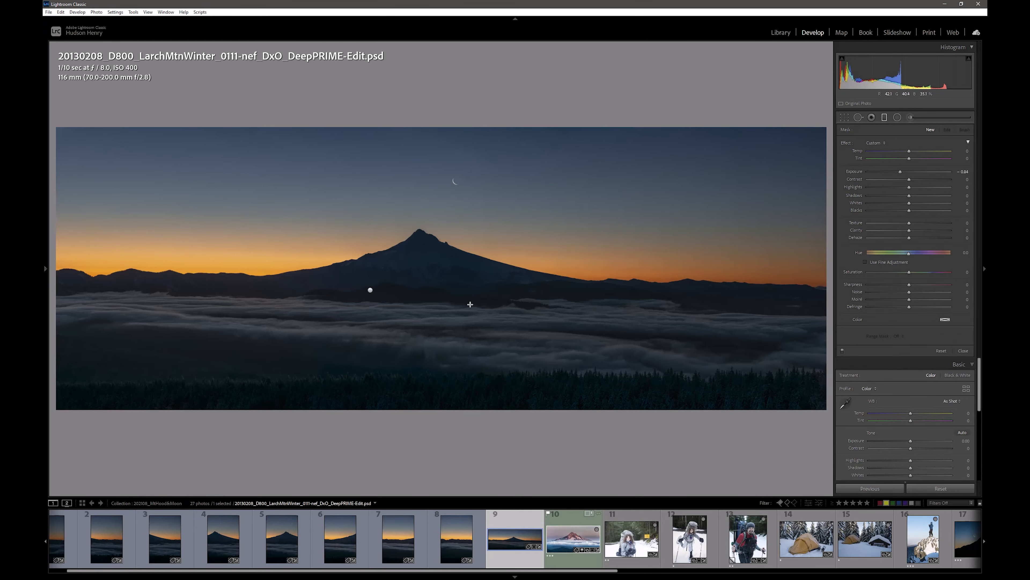
left_click(370, 290)
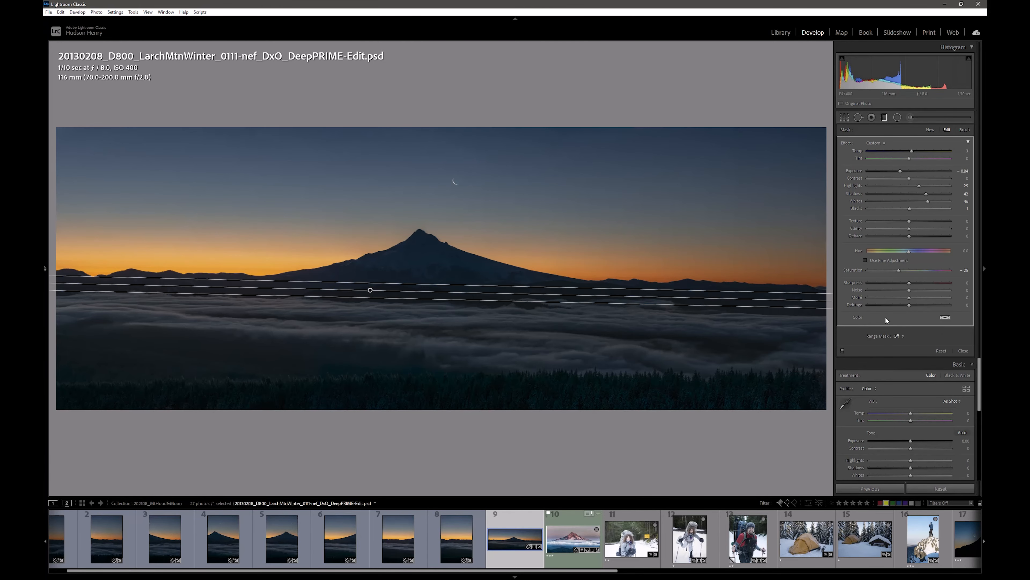
left_click(899, 336)
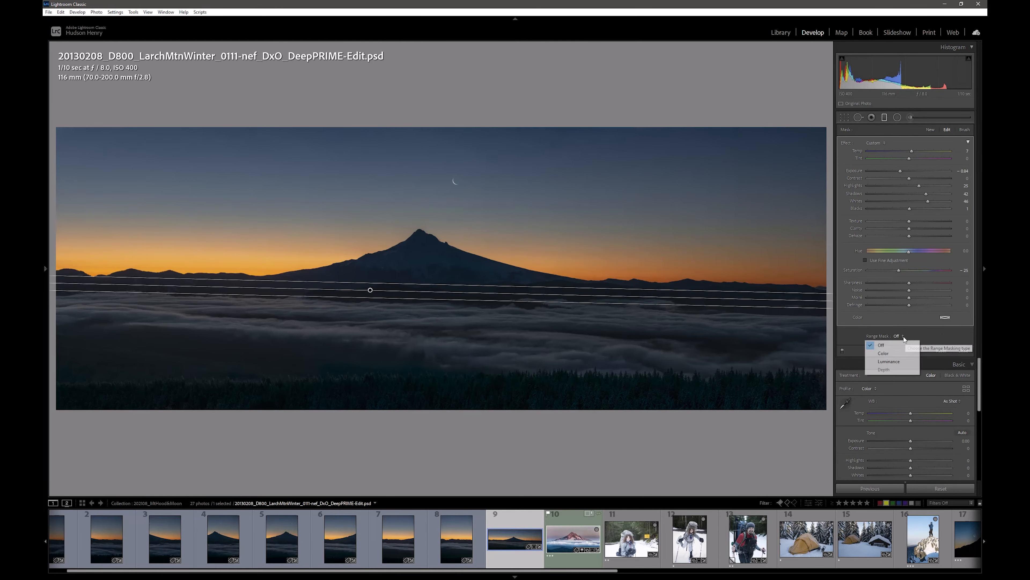
left_click(898, 362)
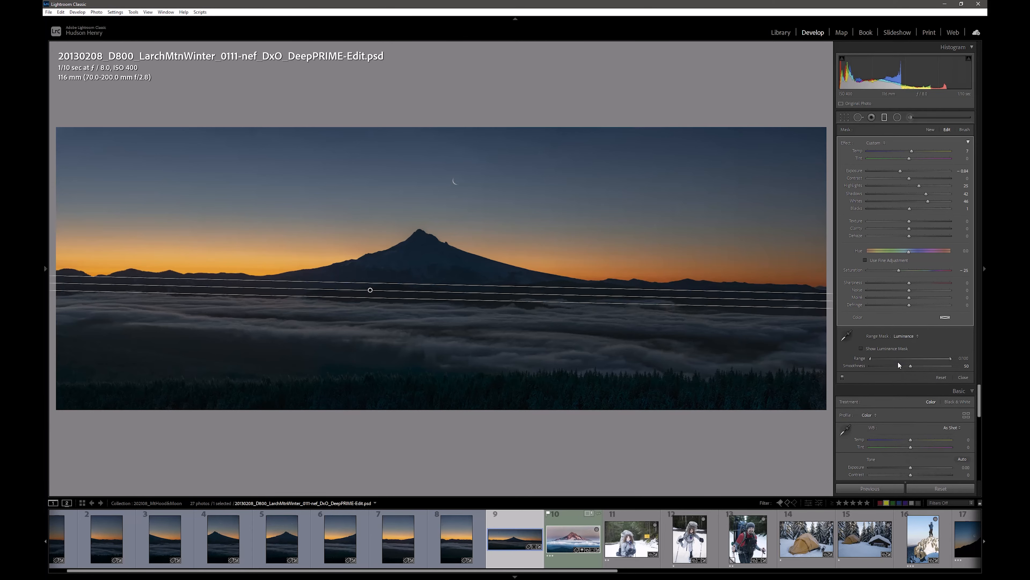
left_click(861, 348)
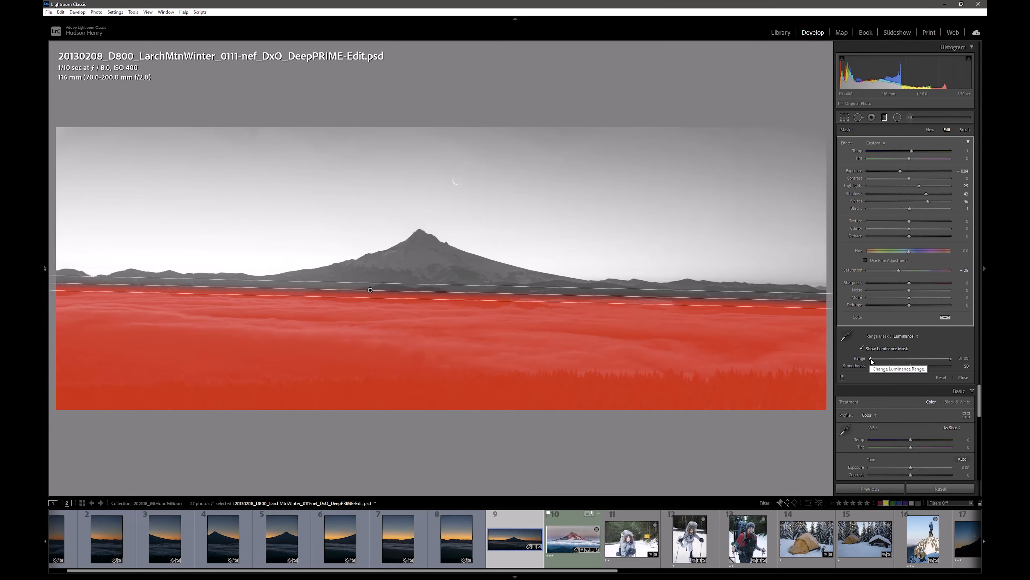
Step: Set the luminance mask's range to 14/100 with smoothness 50, and hide the mask overlay
left_click_drag(870, 359, 872, 358)
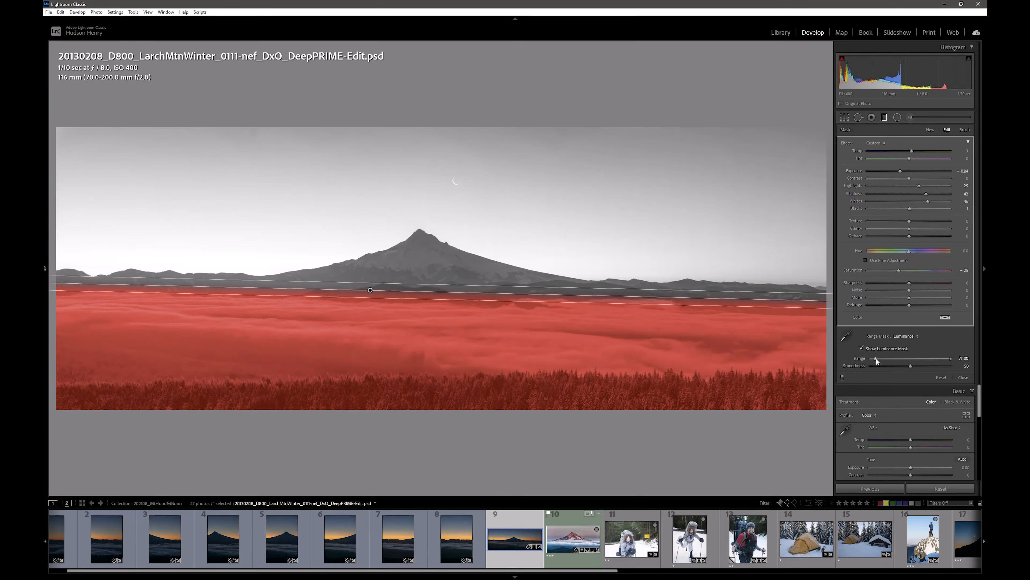
left_click_drag(877, 359, 882, 359)
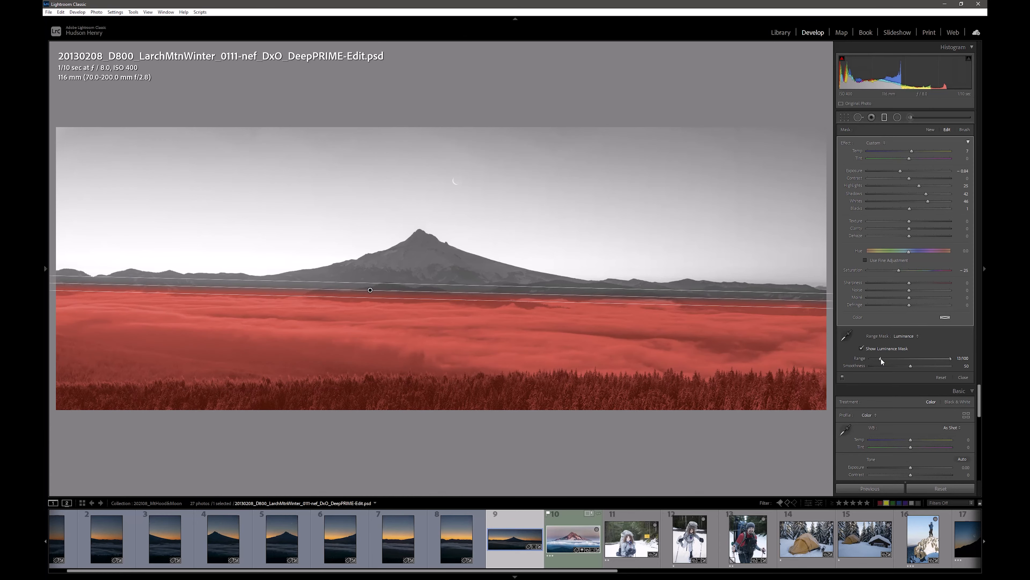
left_click_drag(882, 360, 883, 360)
left_click_drag(932, 367, 900, 367)
left_click(862, 348)
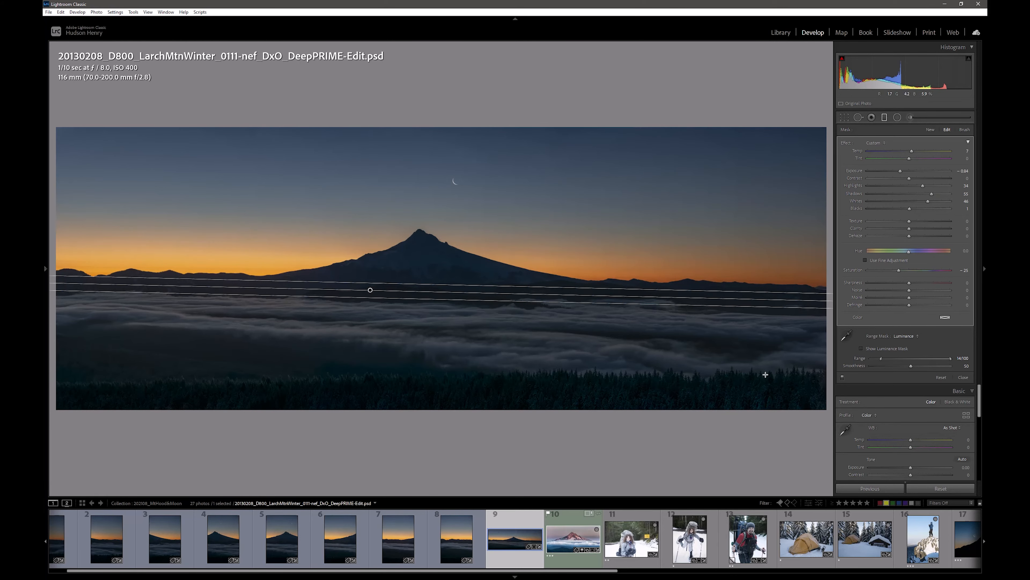
Step: Close the graduated filter and examine the clouds, dark ridges and mountain slopes at full magnification for tone and detail
left_click(885, 117)
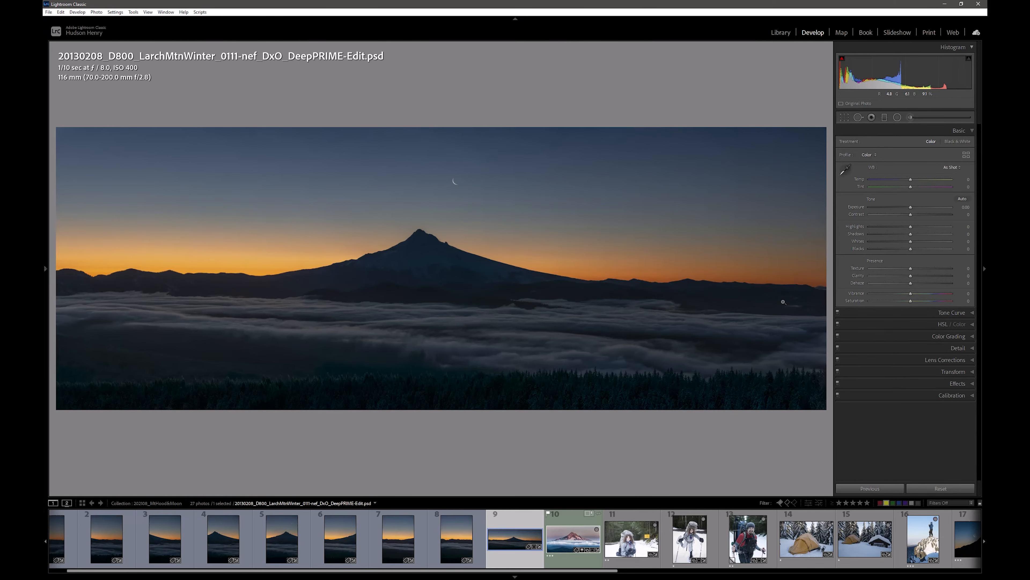
left_click(619, 312)
left_click_drag(520, 383, 456, 277)
left_click_drag(505, 344, 401, 351)
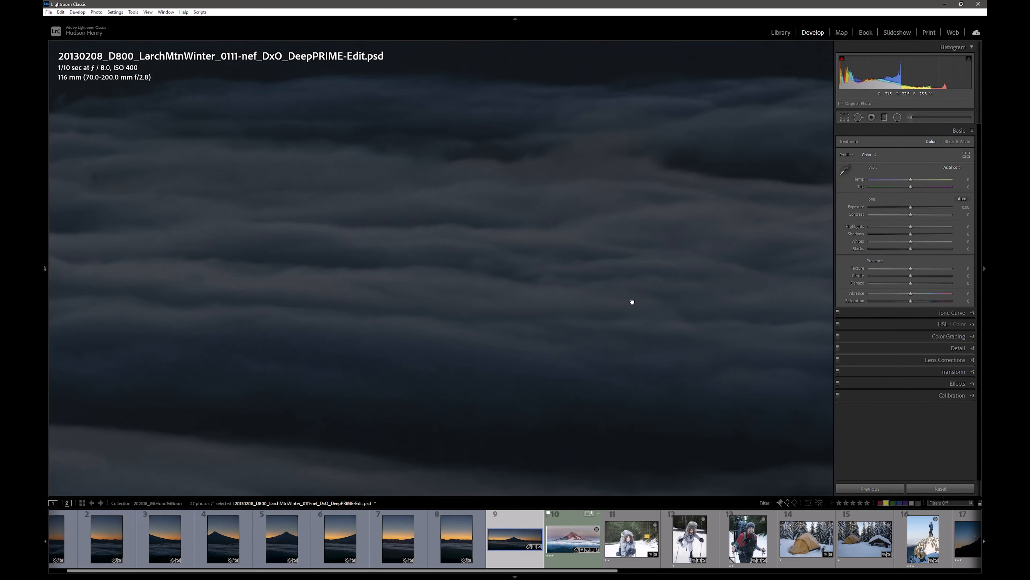
left_click_drag(632, 301, 310, 382)
left_click_drag(568, 286, 399, 327)
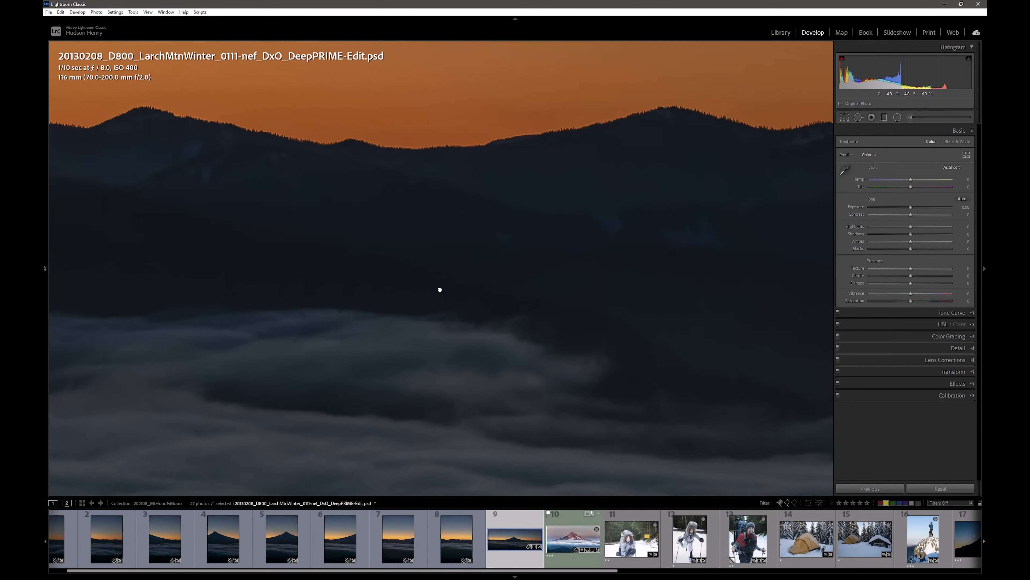
left_click_drag(435, 283, 695, 341)
left_click_drag(419, 313, 374, 341)
left_click_drag(285, 346, 649, 364)
left_click_drag(296, 316, 722, 419)
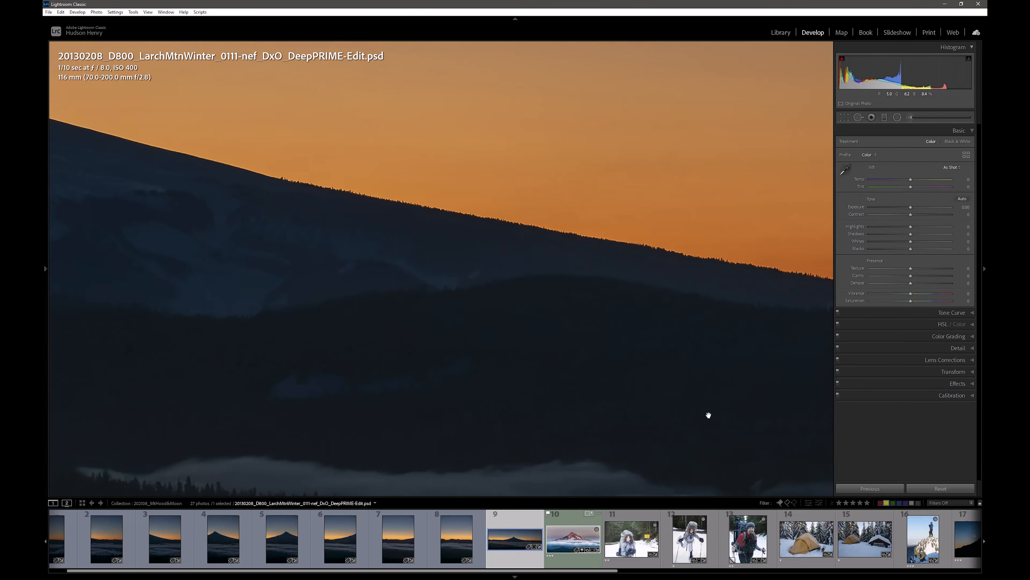
left_click_drag(347, 350, 706, 414)
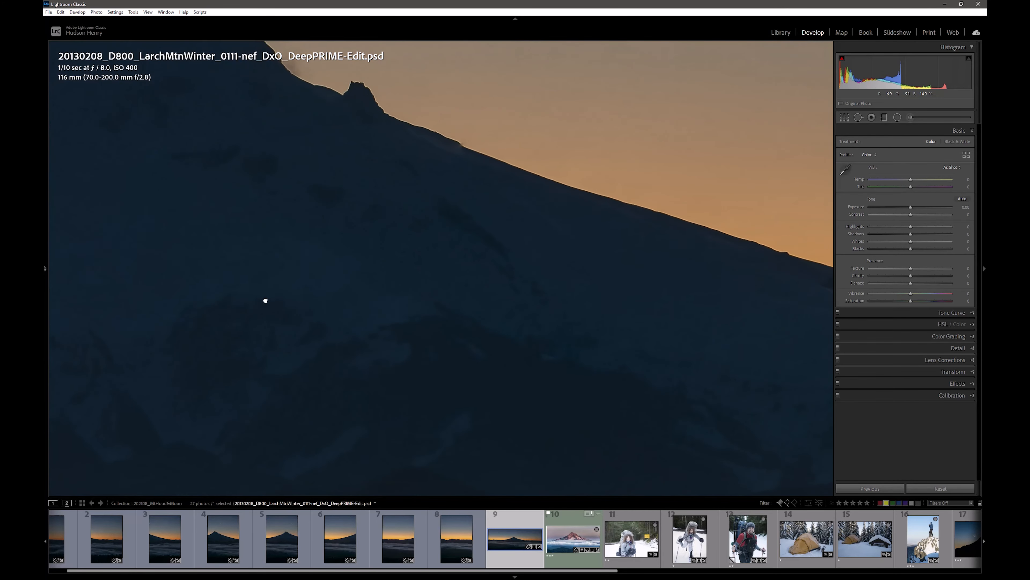
left_click_drag(264, 297, 536, 368)
left_click_drag(333, 313, 185, 319)
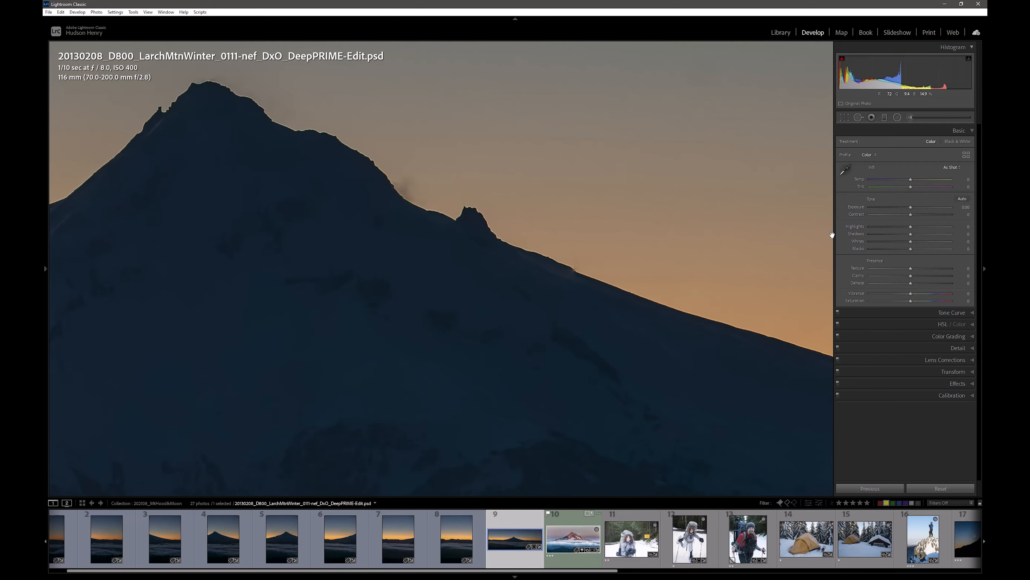
left_click(554, 396)
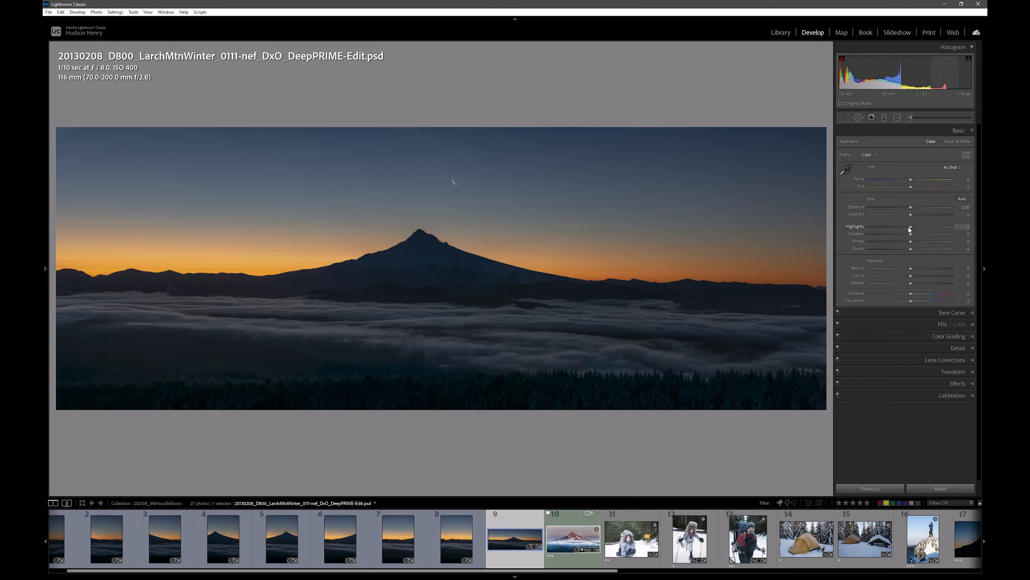
Step: Set up an adjustment brush with Auto Mask, exposure at -0.02, shadows at -26 and saturation at -20
left_click_drag(908, 234, 910, 234)
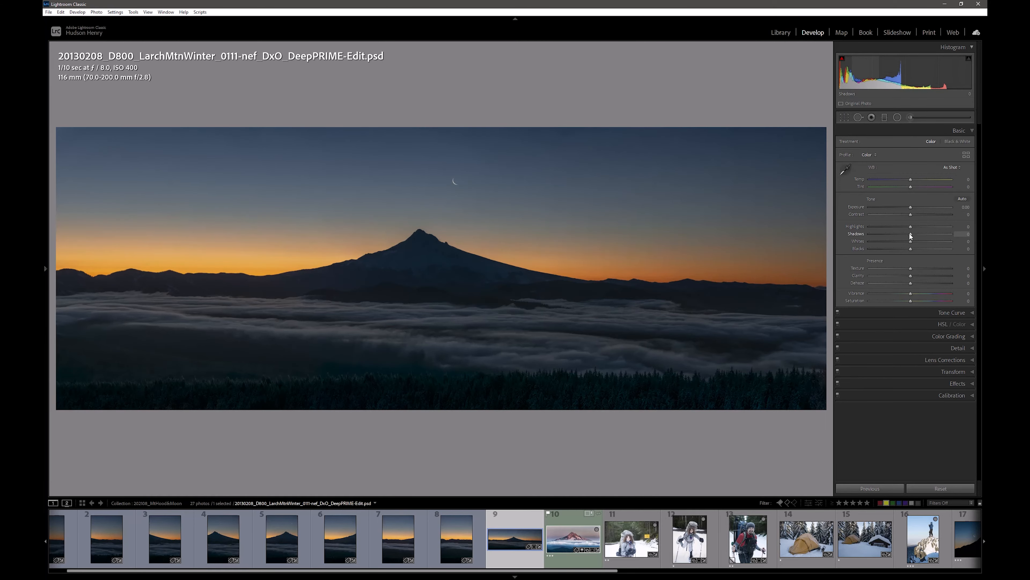
key("k")
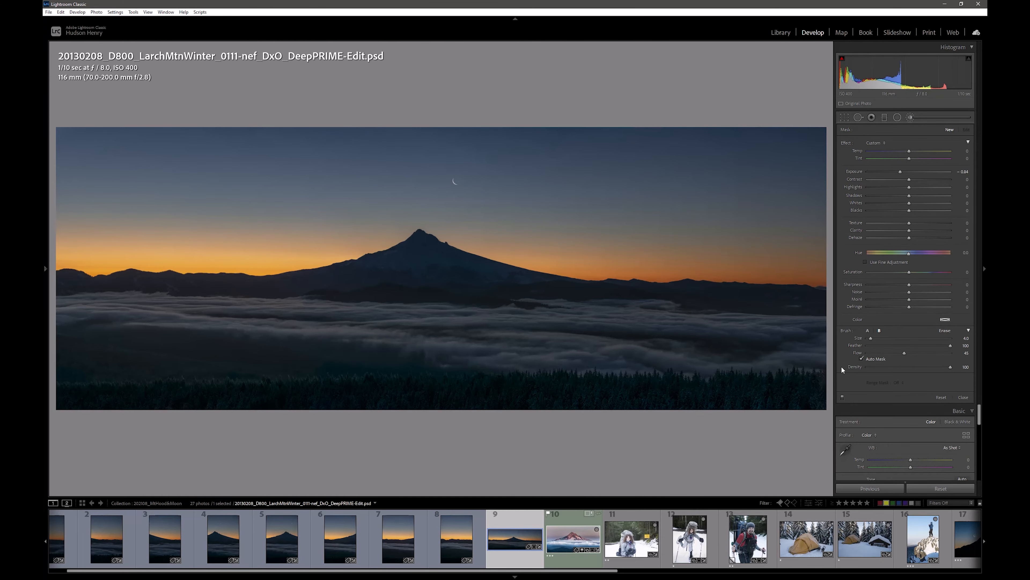
left_click(861, 359)
left_click_drag(891, 352, 889, 353)
left_click_drag(870, 337, 871, 337)
left_click_drag(901, 171, 905, 171)
left_click_drag(898, 195, 897, 195)
Step: Paint the adjustment over the mountain from the summit down its slopes with a size 13.0 brush, and close the brush
left_click_drag(520, 280, 520, 280)
key("bracketright")
key("bracketright")
key("bracketright")
mouse_move(411, 263)
left_mouse_down()
mouse_move(351, 281)
mouse_move(410, 247)
mouse_move(504, 275)
mouse_move(396, 267)
mouse_move(138, 281)
mouse_move(396, 269)
mouse_move(537, 284)
mouse_move(444, 267)
mouse_move(421, 241)
mouse_move(384, 269)
mouse_move(446, 266)
mouse_move(495, 286)
left_mouse_up()
key("XF86AudioMute")
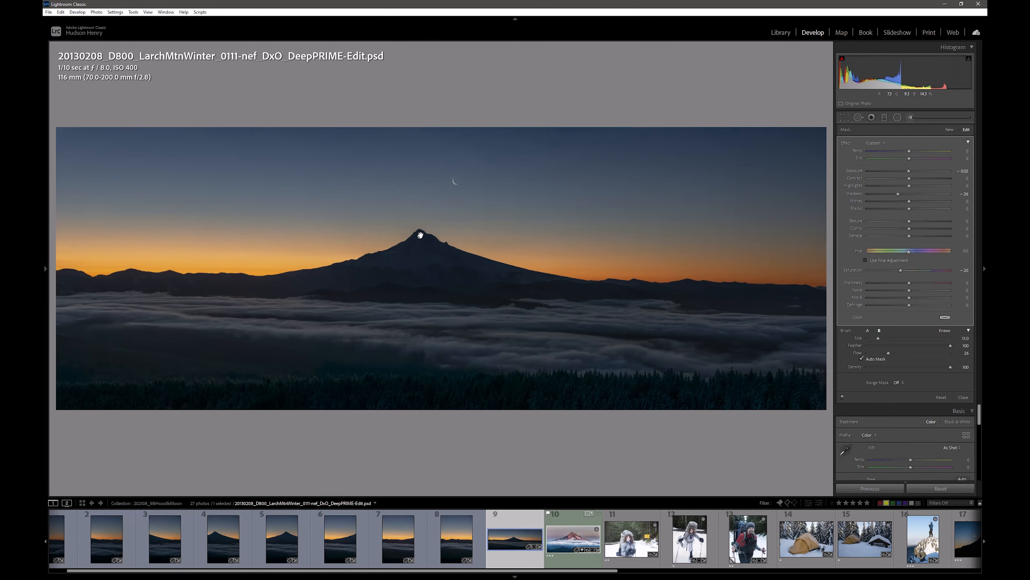
mouse_move(420, 236)
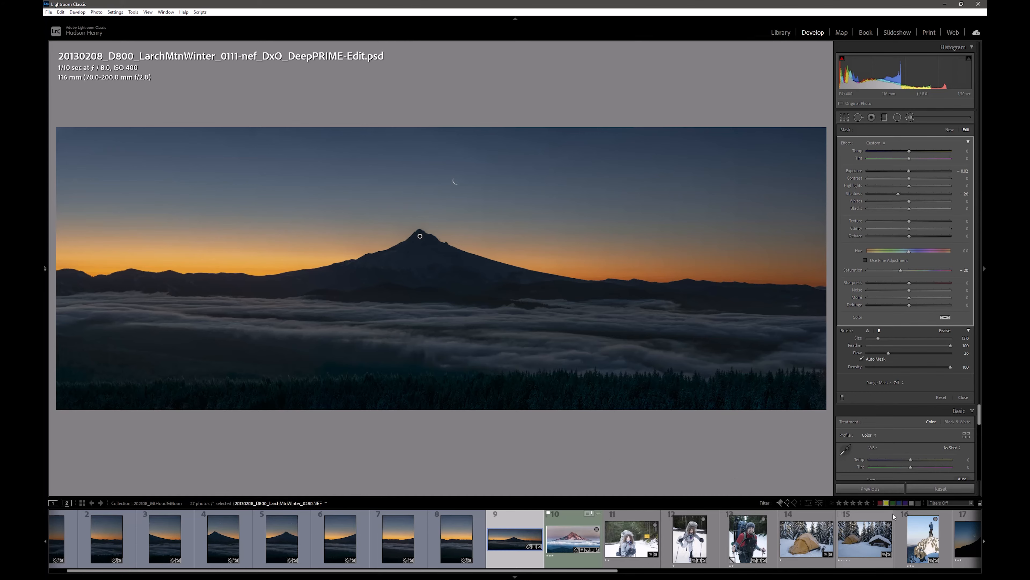
left_click(911, 118)
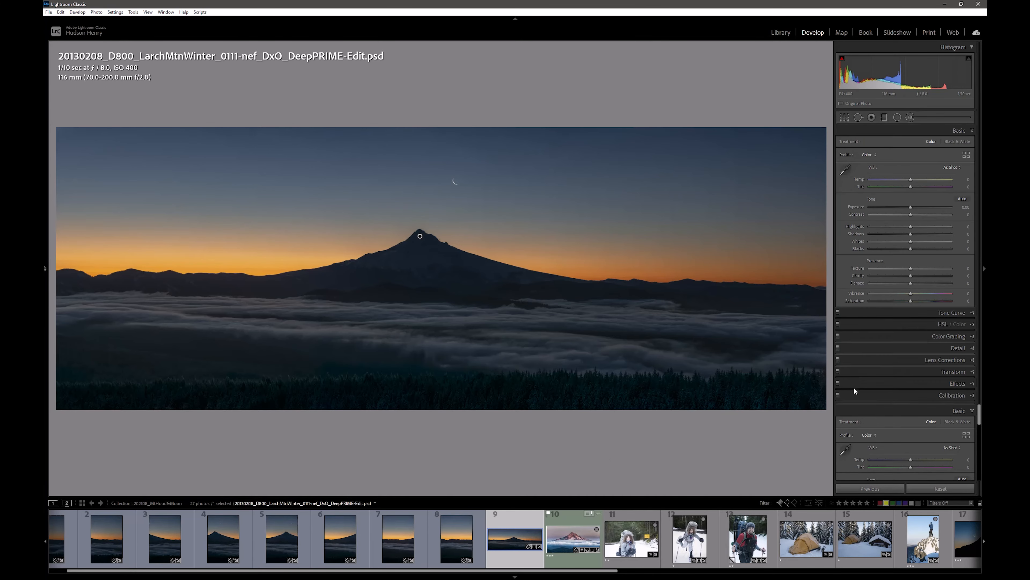
Step: Inspect the brushed mountain's summit and slopes at full magnification, and return to the whole panorama
left_click(442, 263)
left_click_drag(475, 229, 731, 363)
left_click_drag(451, 336, 210, 319)
left_click_drag(529, 340, 459, 264)
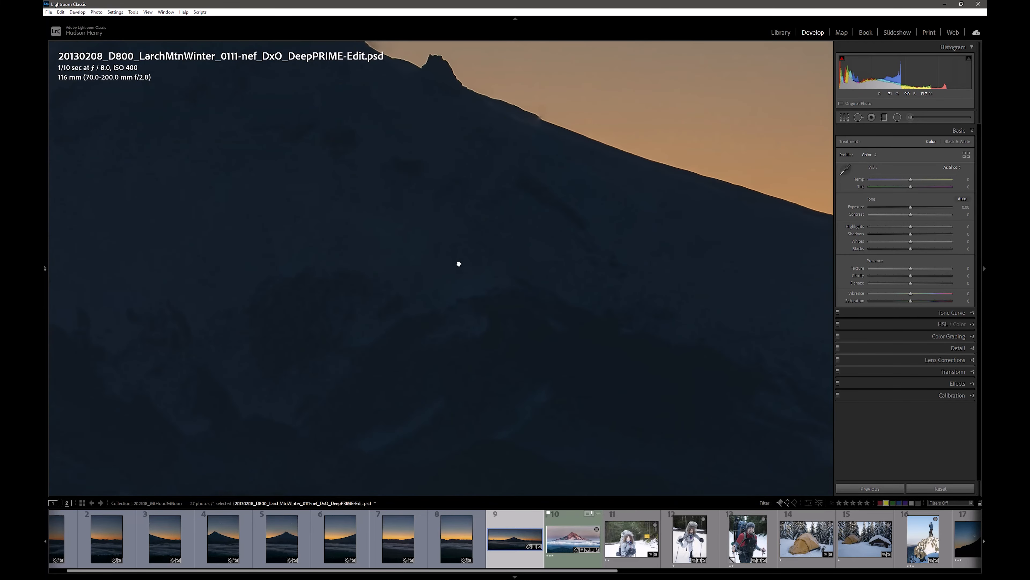
left_click(459, 264)
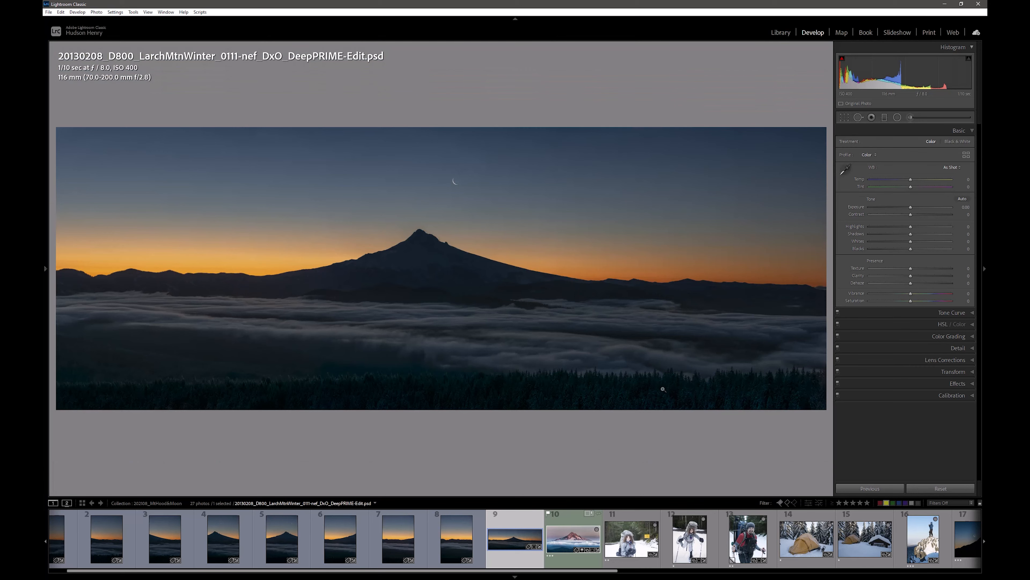
Step: Open a copy with Lightroom adjustments in ON1 Effects 2021 as a 16-bit PSD in Adobe RGB (1998) at resolution 300
right_click(518, 545)
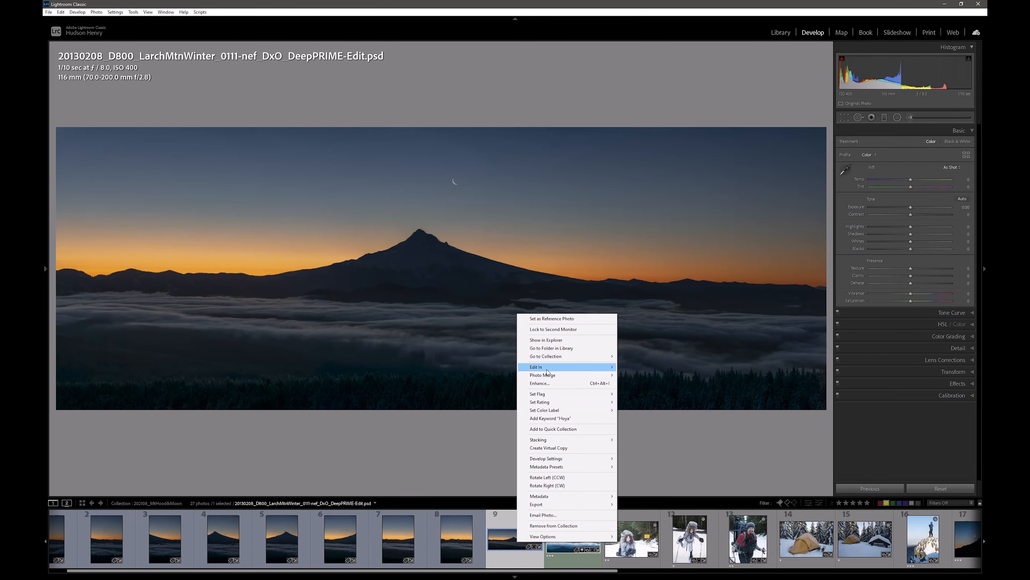
mouse_move(546, 370)
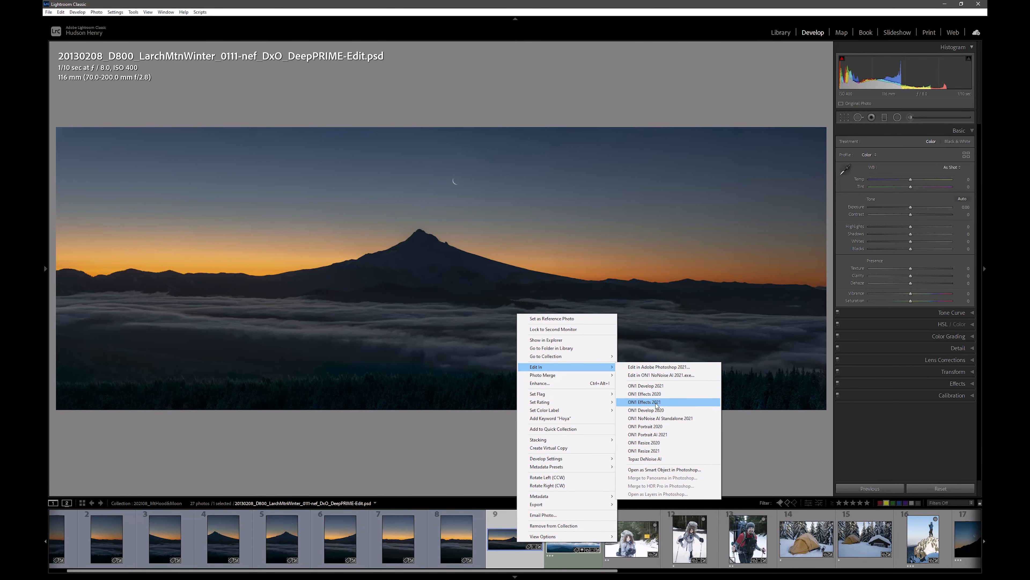
left_click(657, 403)
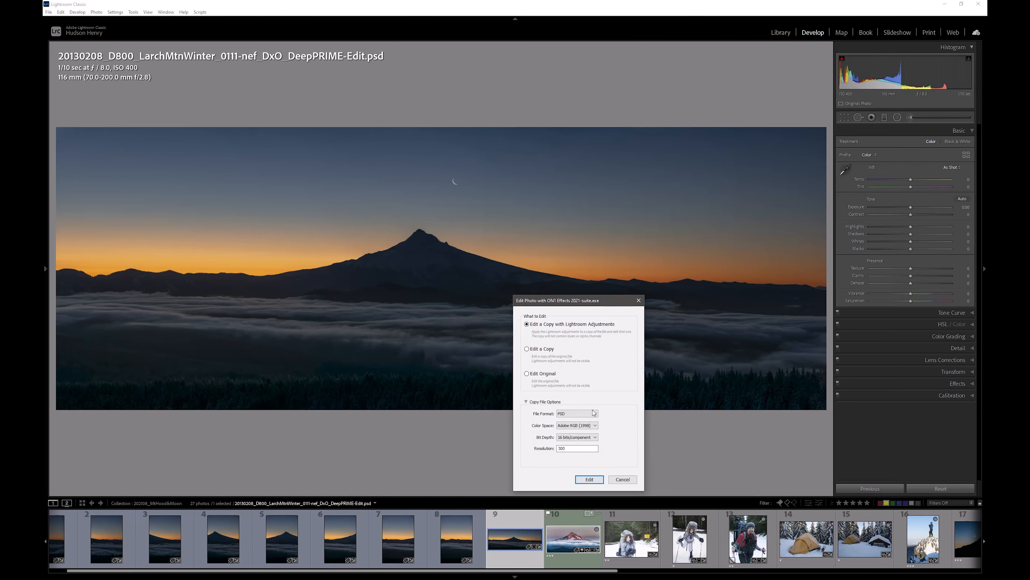
left_click(596, 425)
left_click(595, 437)
left_click(592, 479)
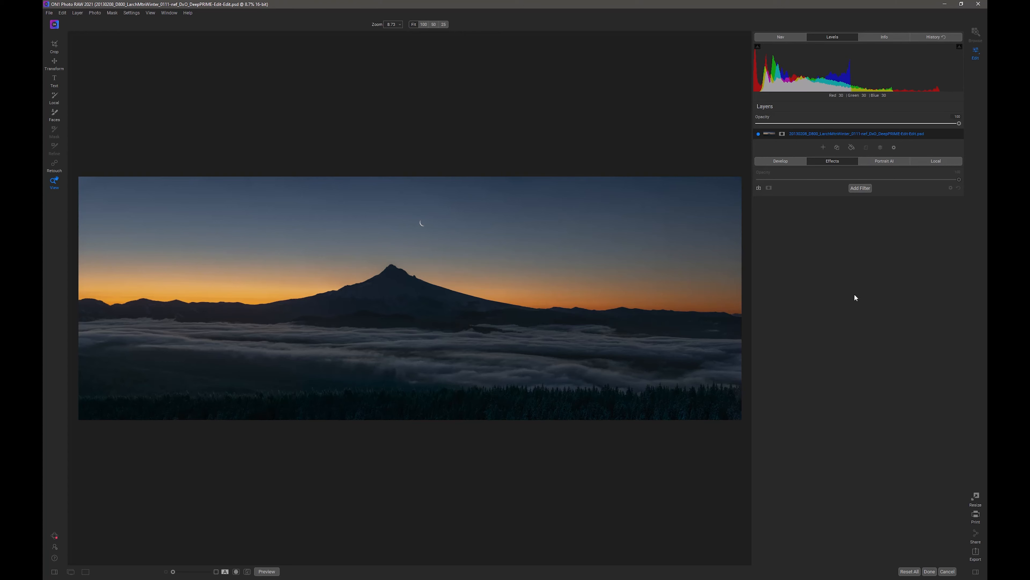
Step: Show the photo's file info, close i1Profiler, and enter the pixel width 20575 in the calculator
left_click(890, 37)
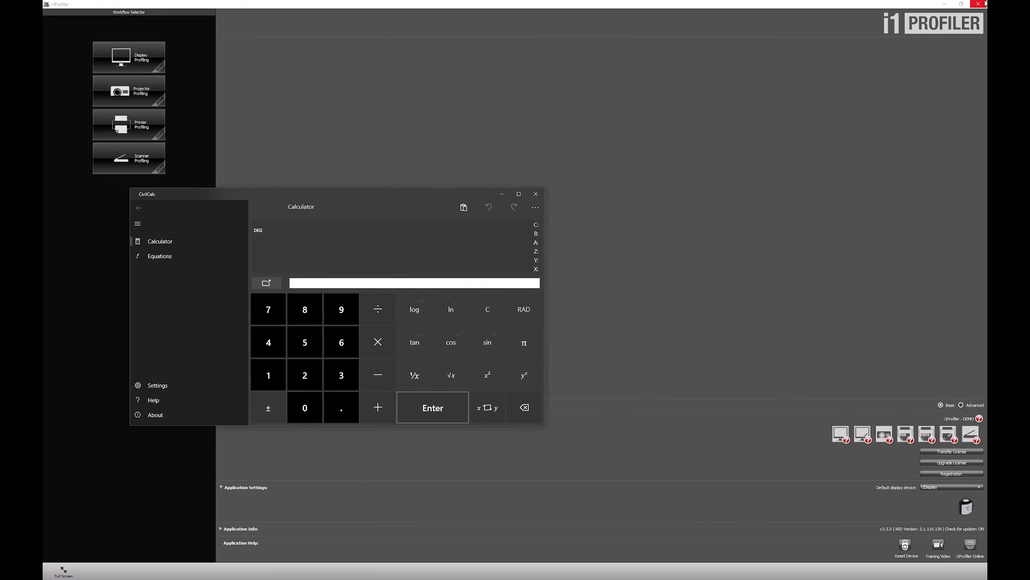
left_click(979, 4)
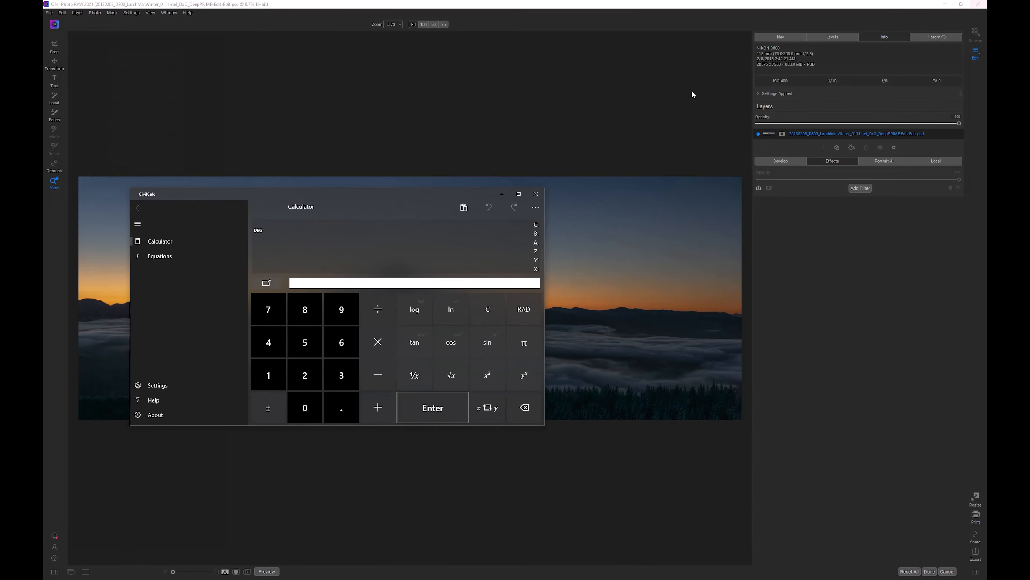
left_click(308, 376)
left_click(302, 407)
left_click(305, 352)
left_click(269, 310)
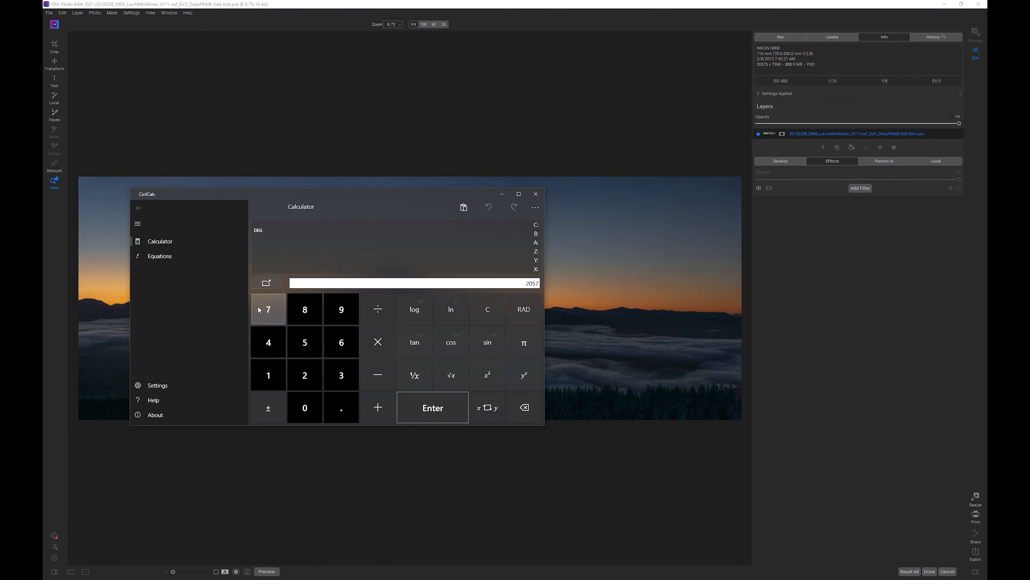
left_click(305, 343)
left_click(440, 408)
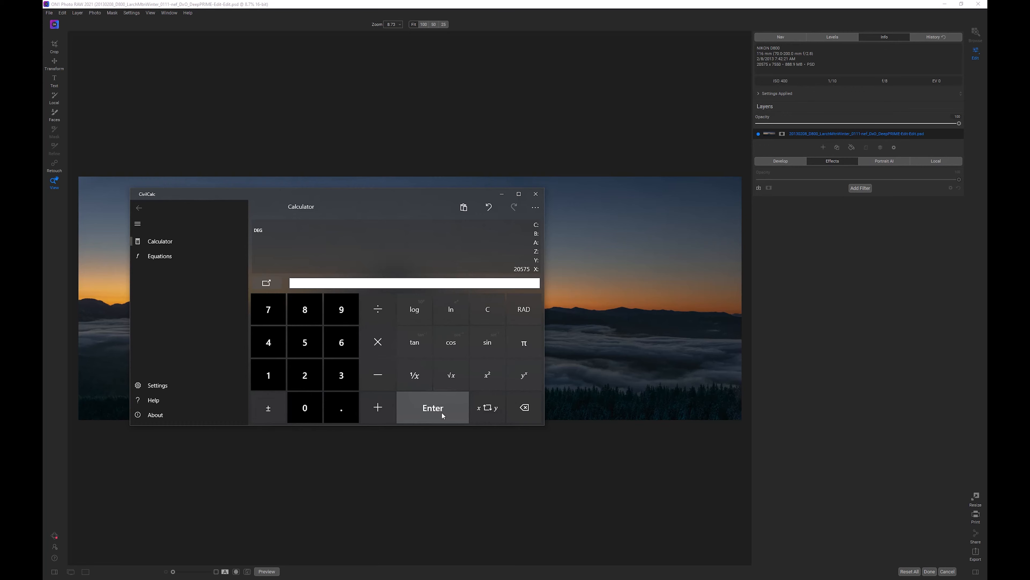
Step: Multiply the width by the pixel height 7550 to get the total pixel count, and close the calculator
left_click(268, 310)
left_click(302, 340)
left_click(301, 336)
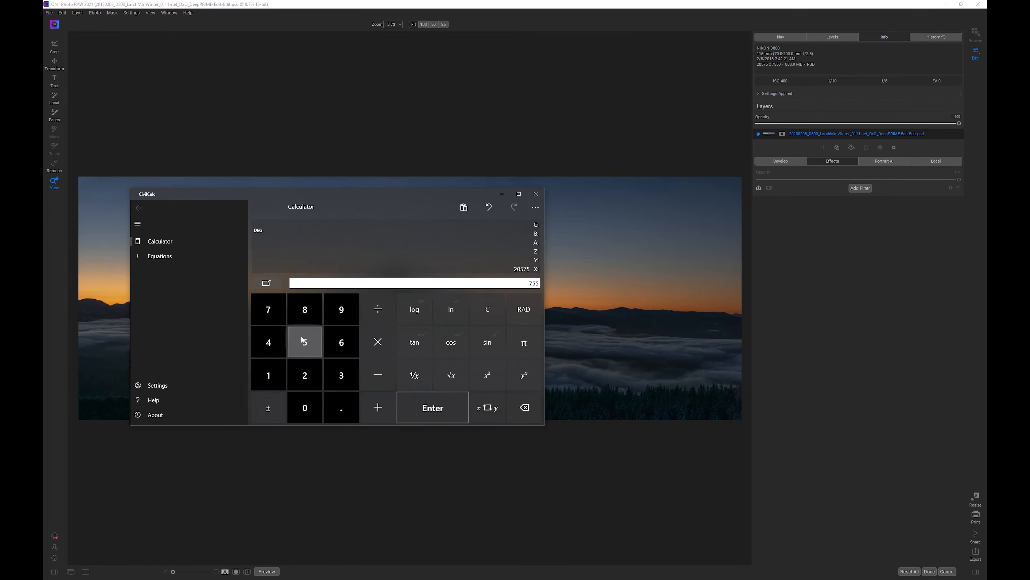
left_click(310, 400)
left_click(376, 341)
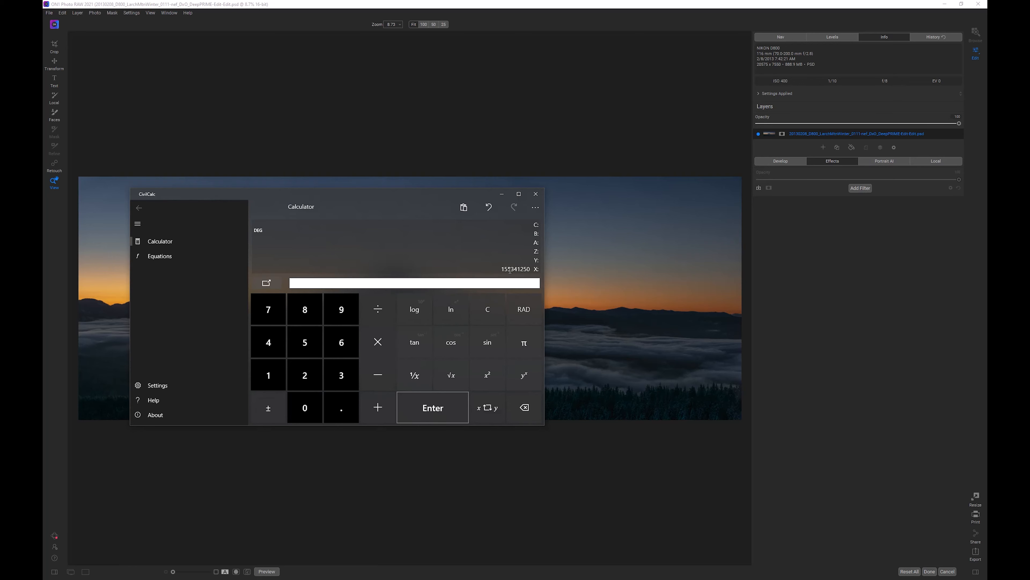
left_click(536, 194)
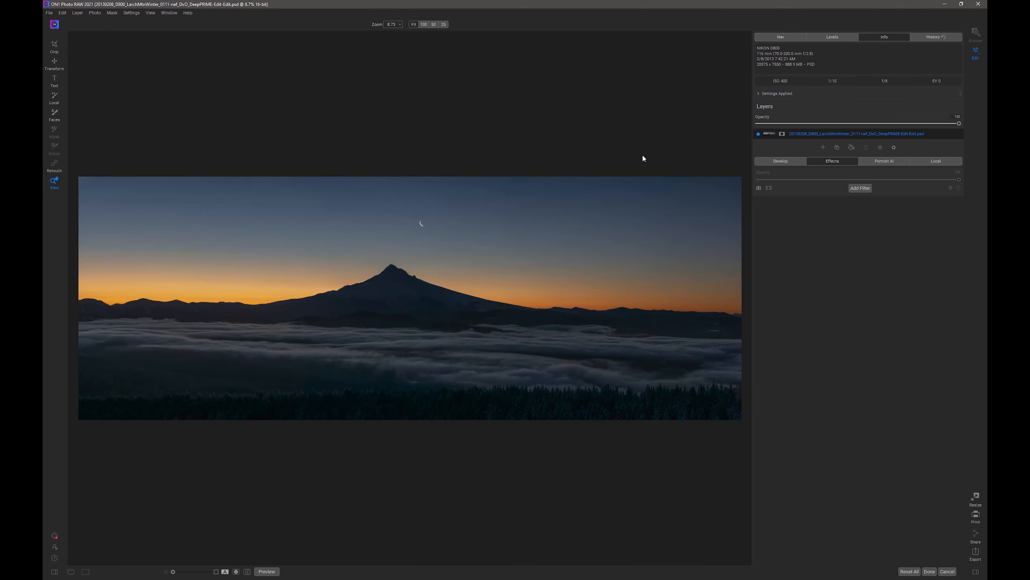
Step: Display the Winter Cool presets from the 2021 4-Seasons group in MyPresets as full-screen previews of the panorama
left_click(54, 572)
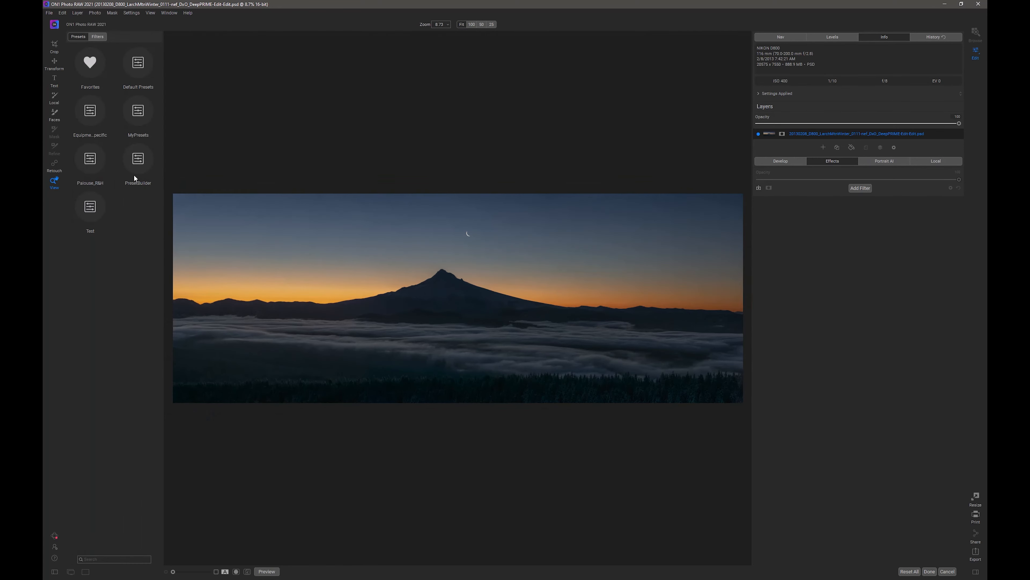
left_click(139, 111)
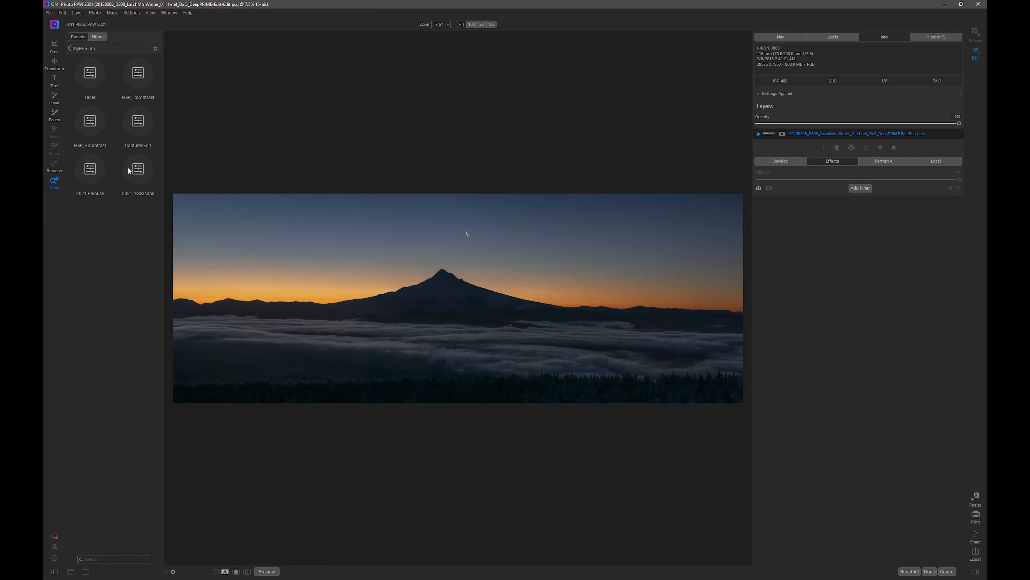
left_click(136, 176)
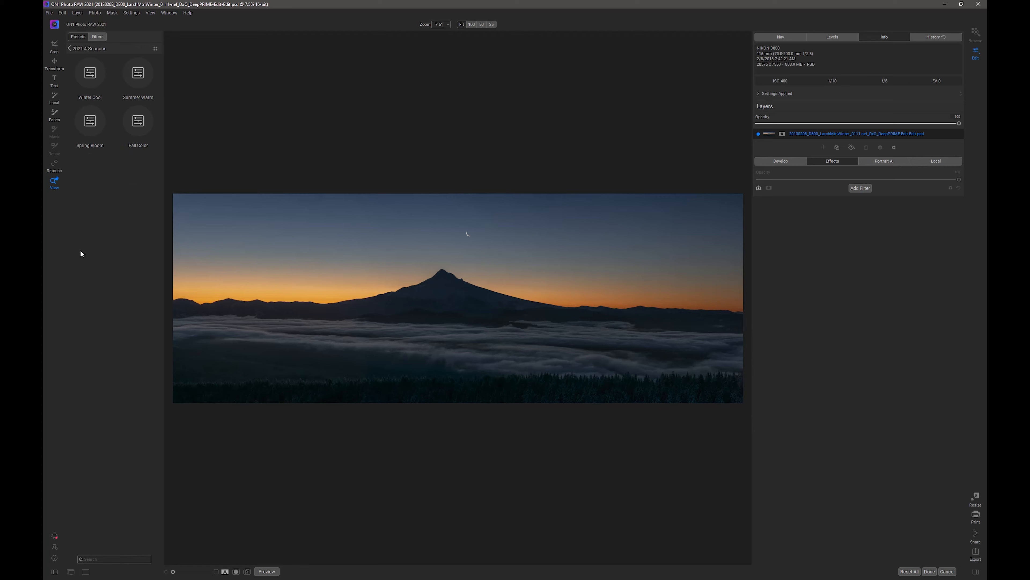
left_click(90, 79)
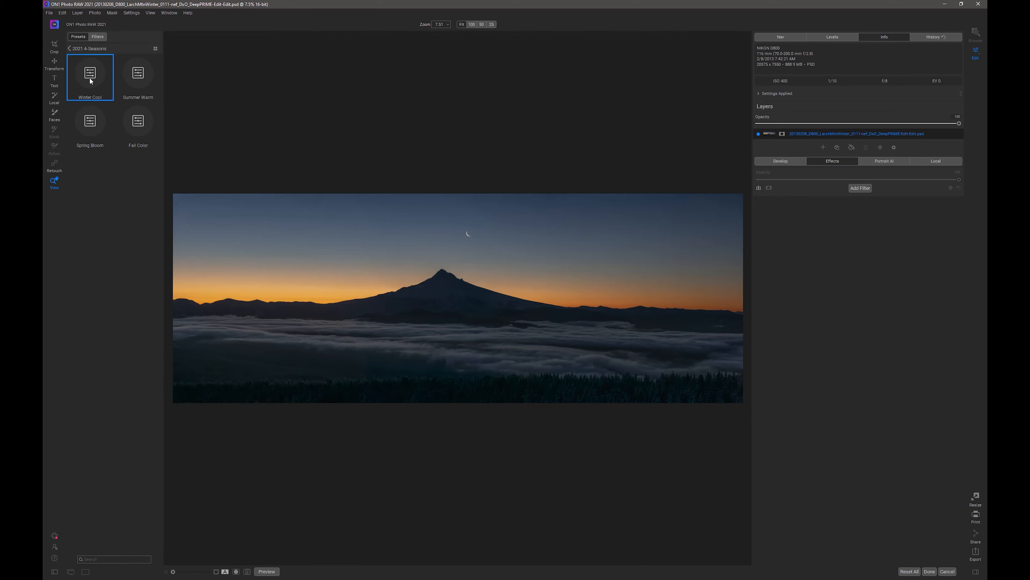
left_click(156, 49)
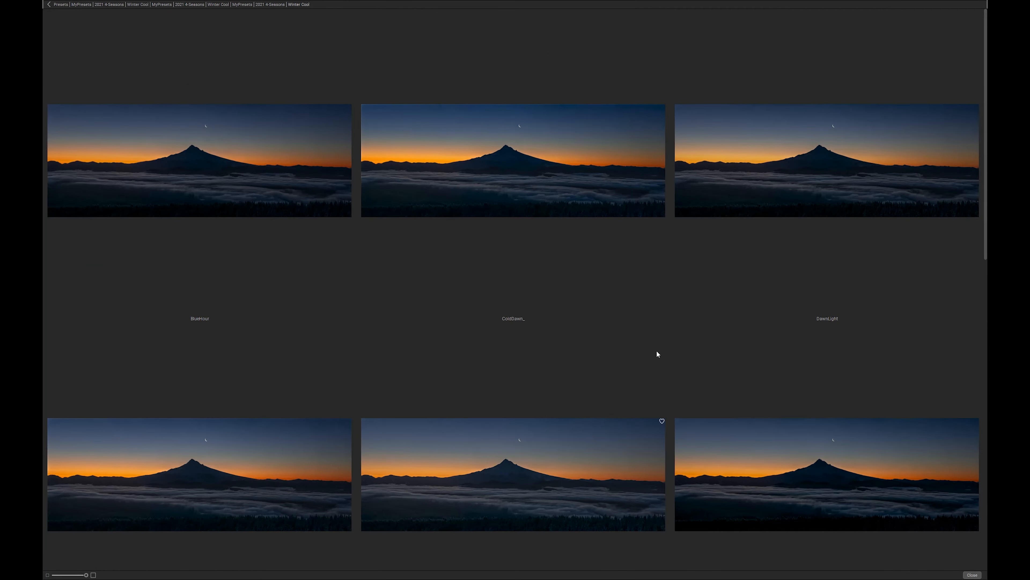
Step: Review the Winter Cool preset previews and apply the WinterSunset preset to the panorama
key("ctrl+minus")
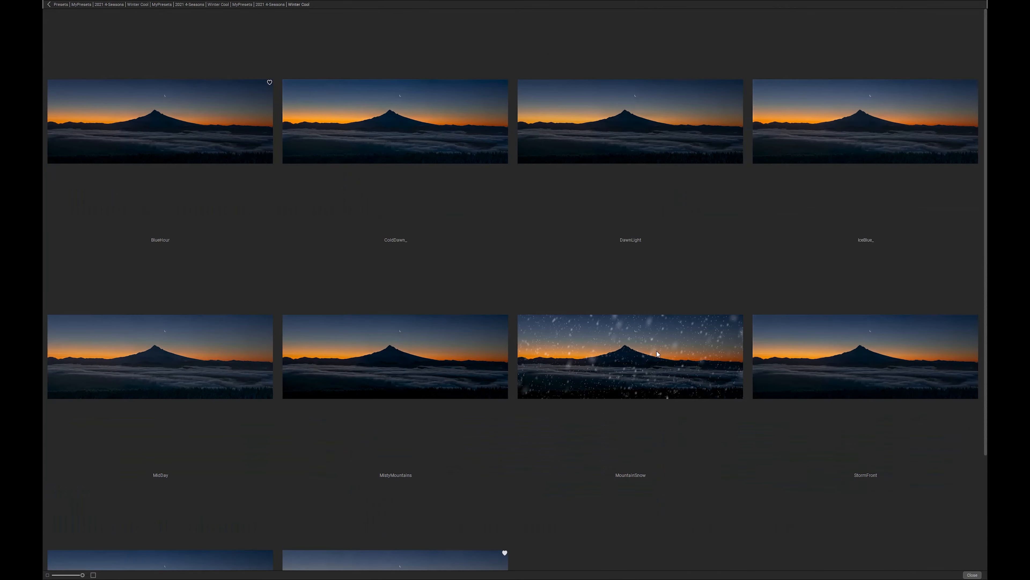
key("ctrl+equal")
scroll(657, 389, "down", 5)
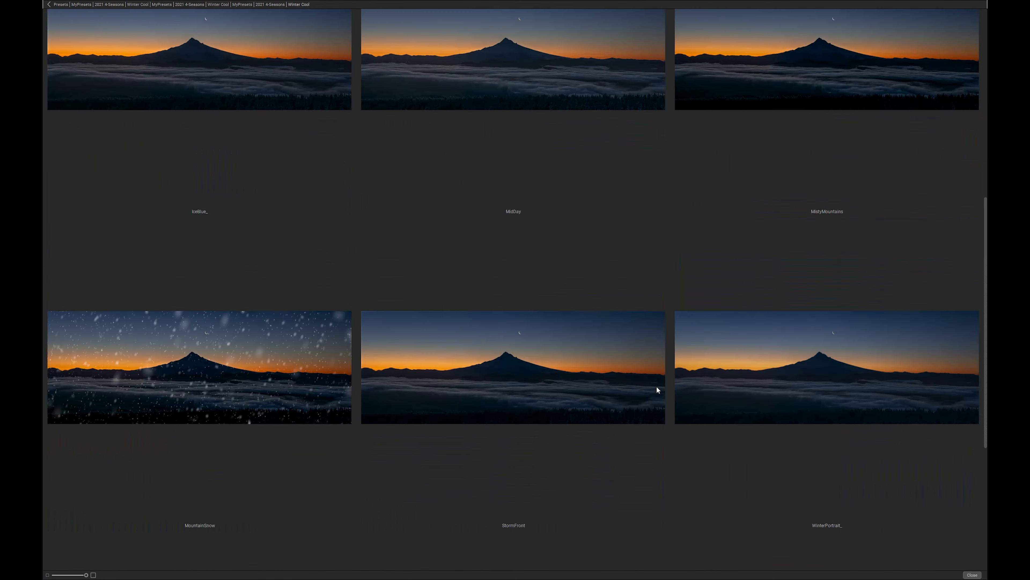
scroll(768, 377, "down", 1)
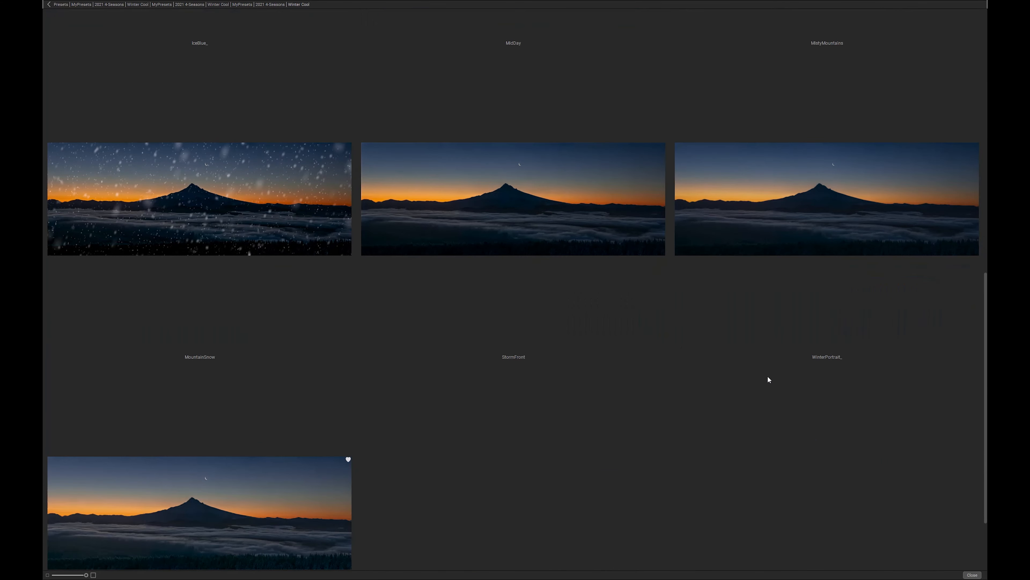
scroll(768, 377, "down", 1)
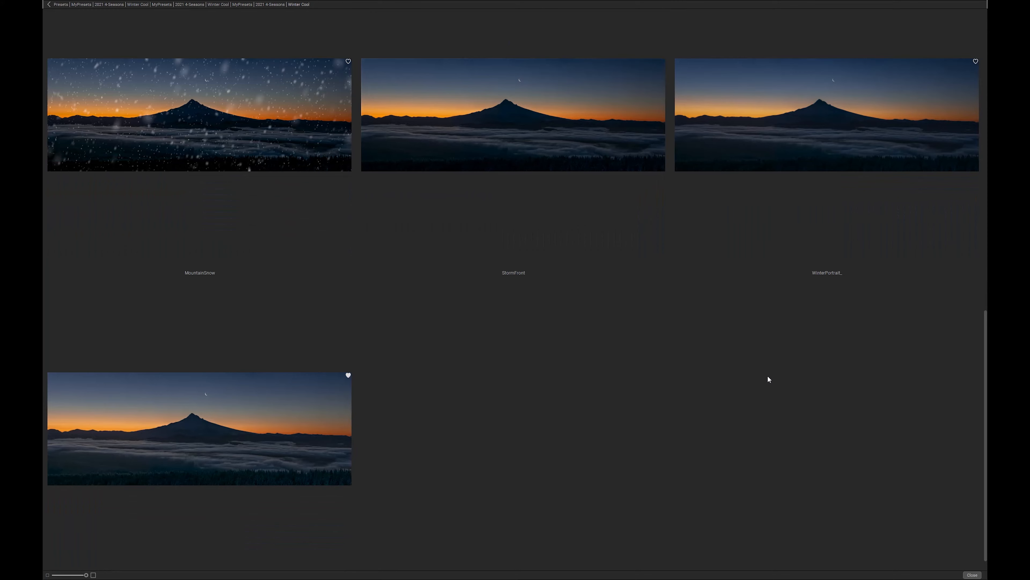
scroll(768, 379, "up", 2)
scroll(768, 379, "down", 3)
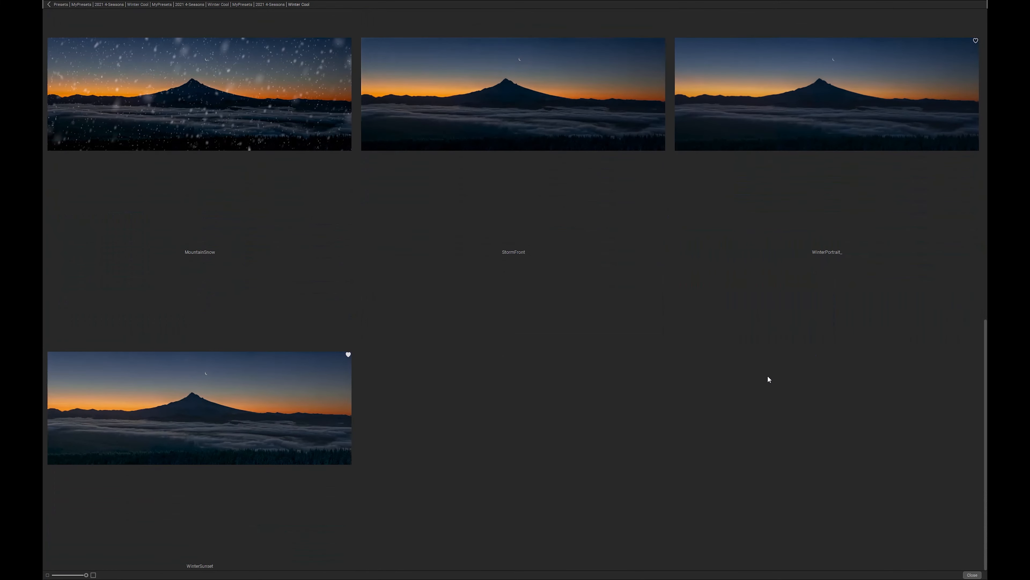
scroll(768, 379, "up", 2)
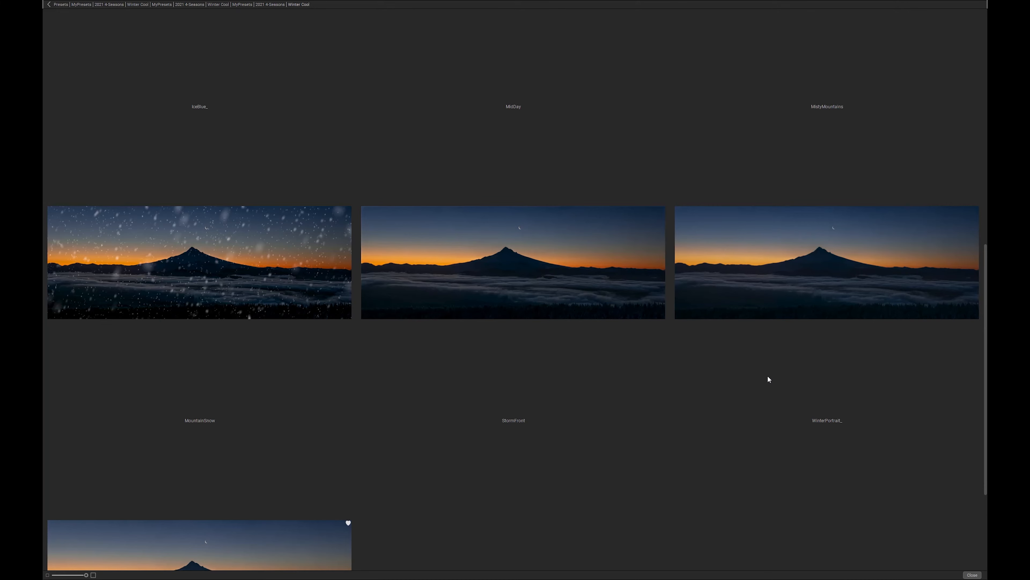
scroll(768, 380, "up", 2)
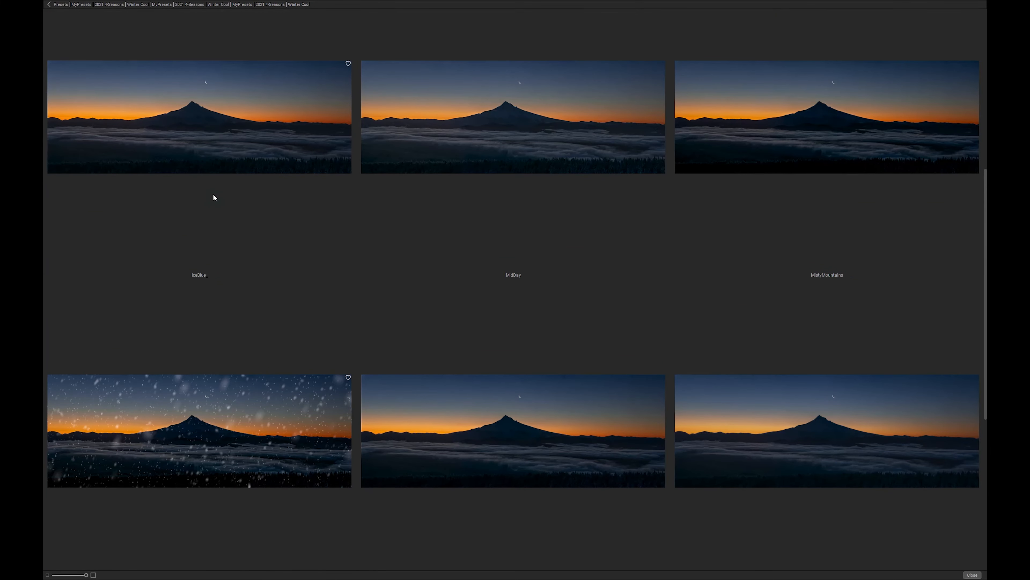
scroll(214, 197, "up", 1)
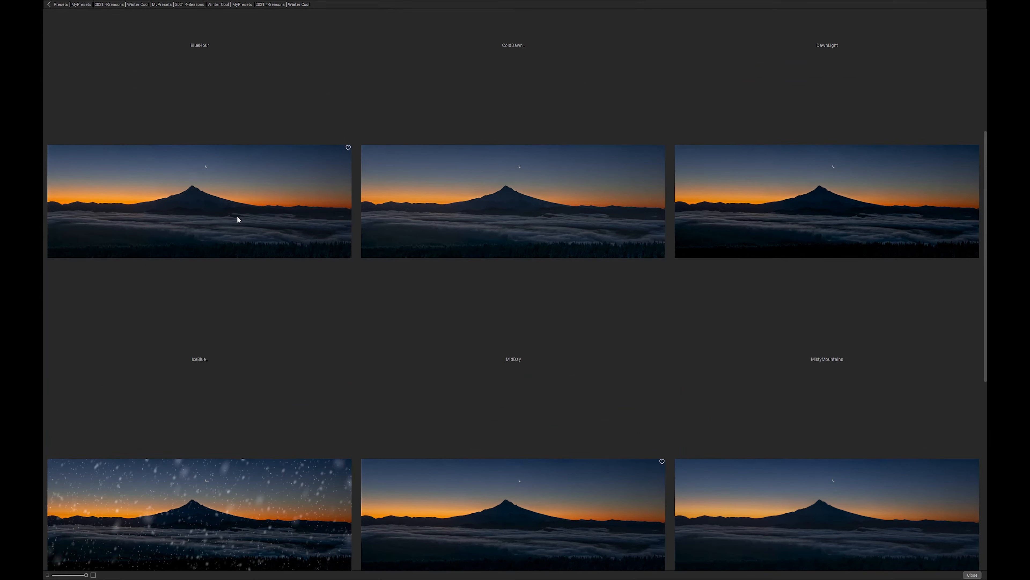
scroll(332, 283, "down", 5)
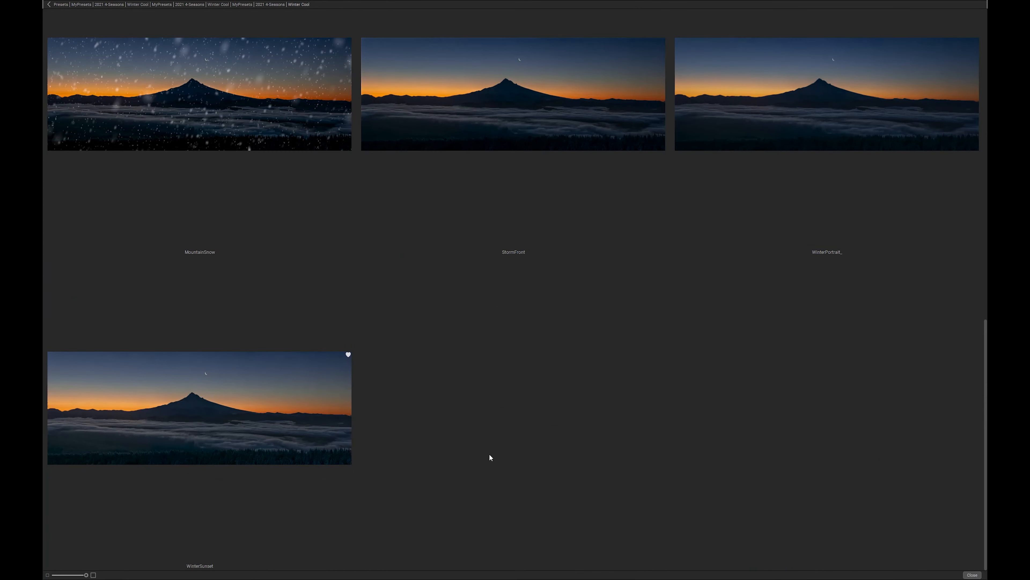
left_click(258, 398)
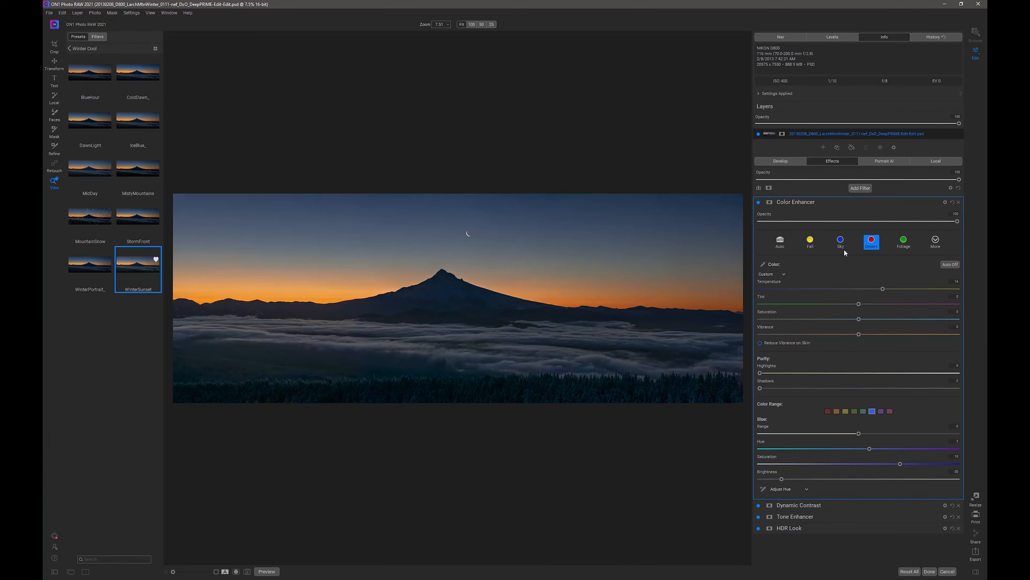
Step: Turn off the Color Enhancer, Dynamic Contrast, Tone Enhancer and HDR Look filters, collapse Color Enhancer, and hide the preset browser
left_click(759, 202)
left_click(758, 506)
left_click(758, 517)
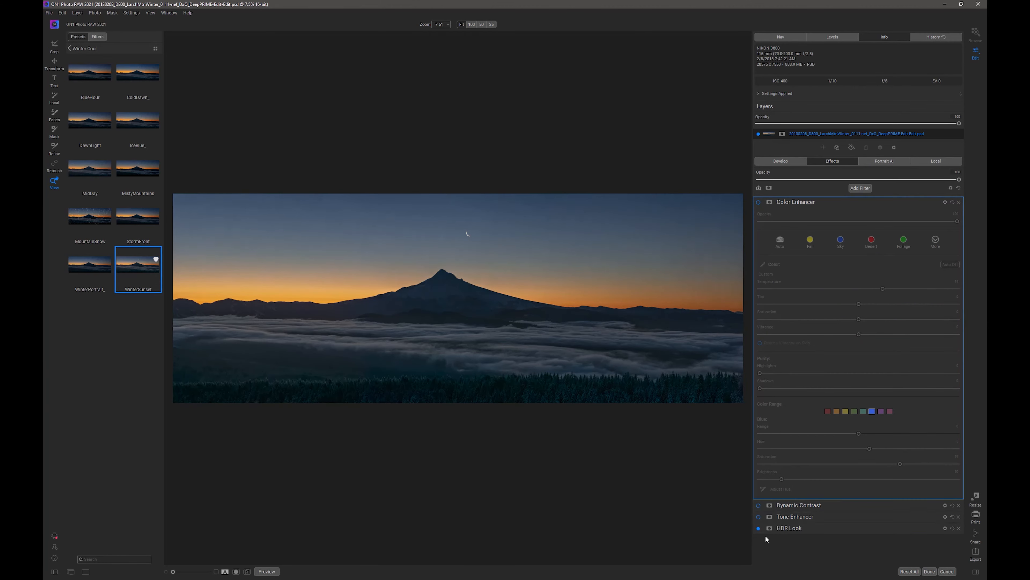
left_click(759, 528)
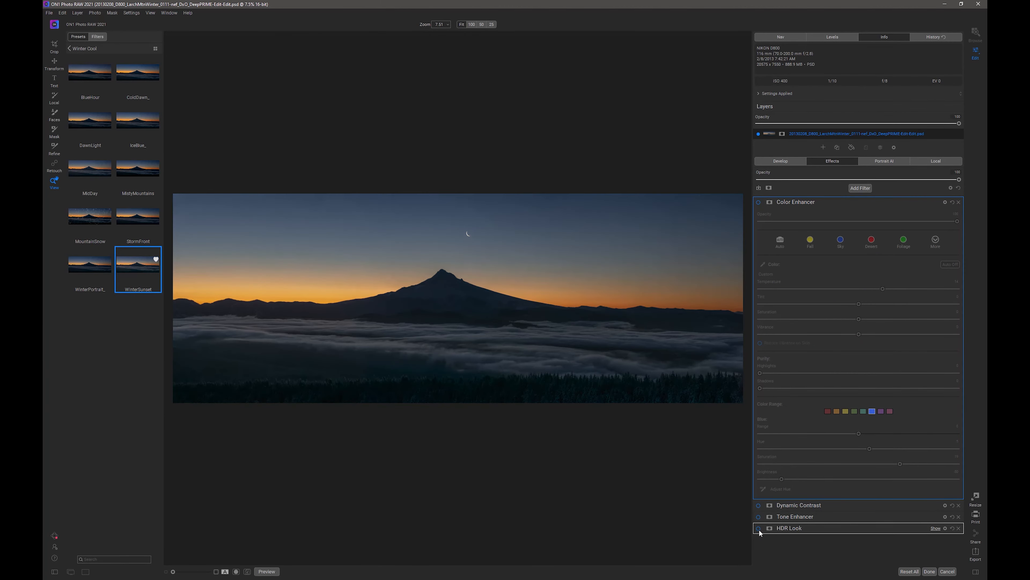
left_click(783, 203)
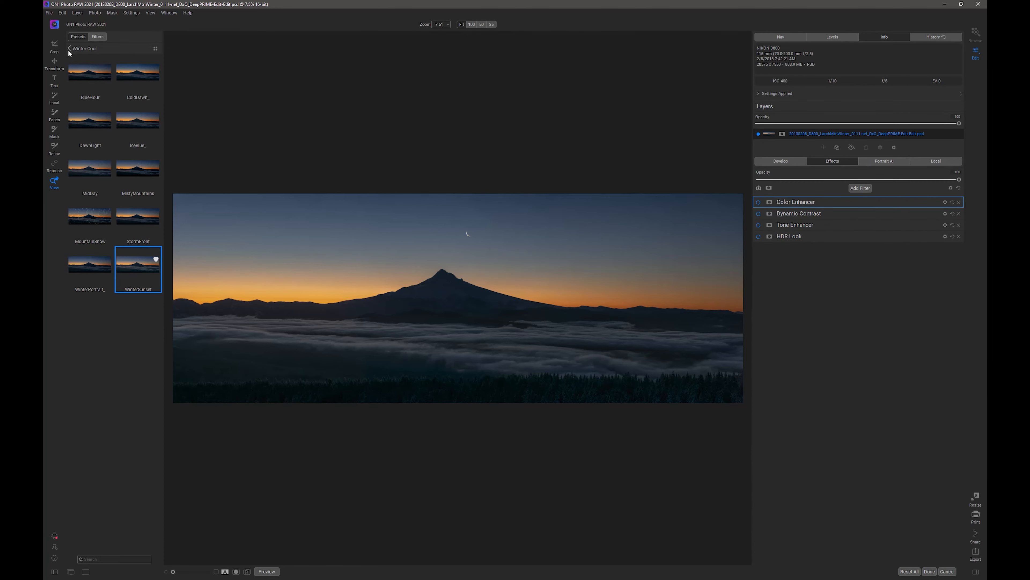
left_click(53, 572)
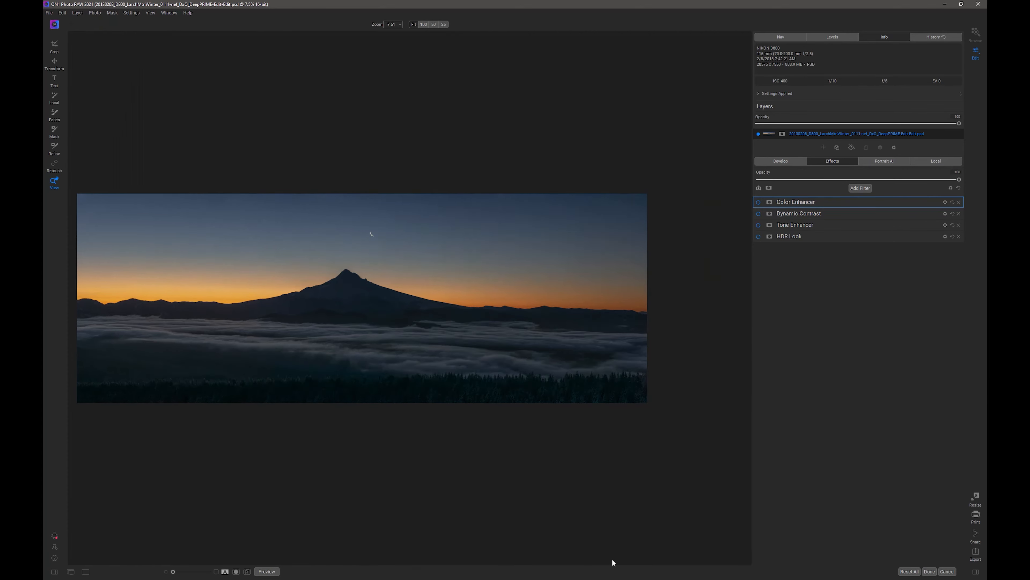
Step: Turn the HDR Look filter back on, expand its settings, and nudge its Detail up slightly
left_click(759, 236)
left_click(786, 238)
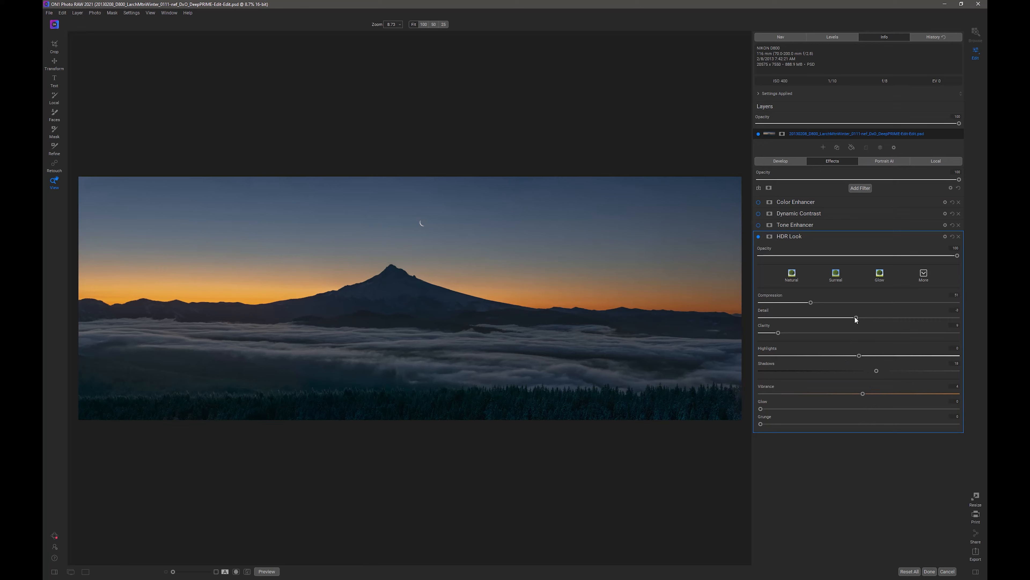
left_click_drag(856, 318, 860, 318)
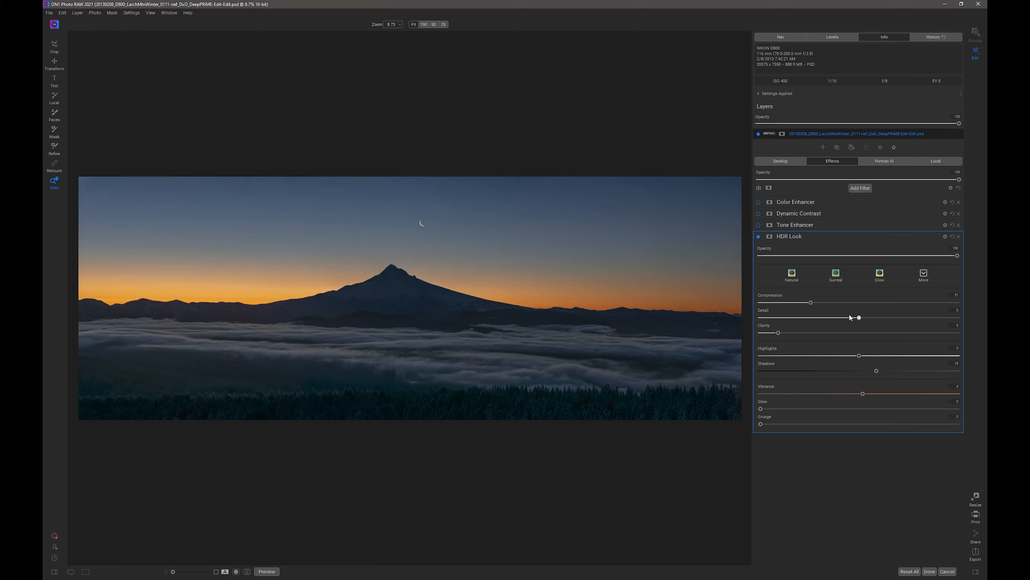
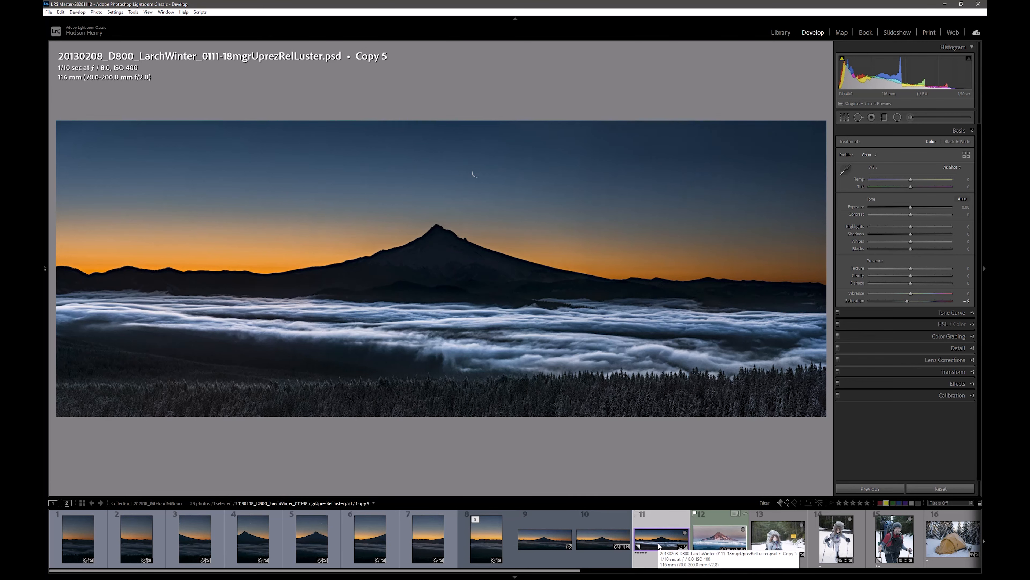
Step: In Lightroom Classic, brighten and desaturate the fog layer of the DeepPRIME-Edit-Edit panorama with an Auto Mask Adjustment Brush at Flow 30
left_click(543, 539)
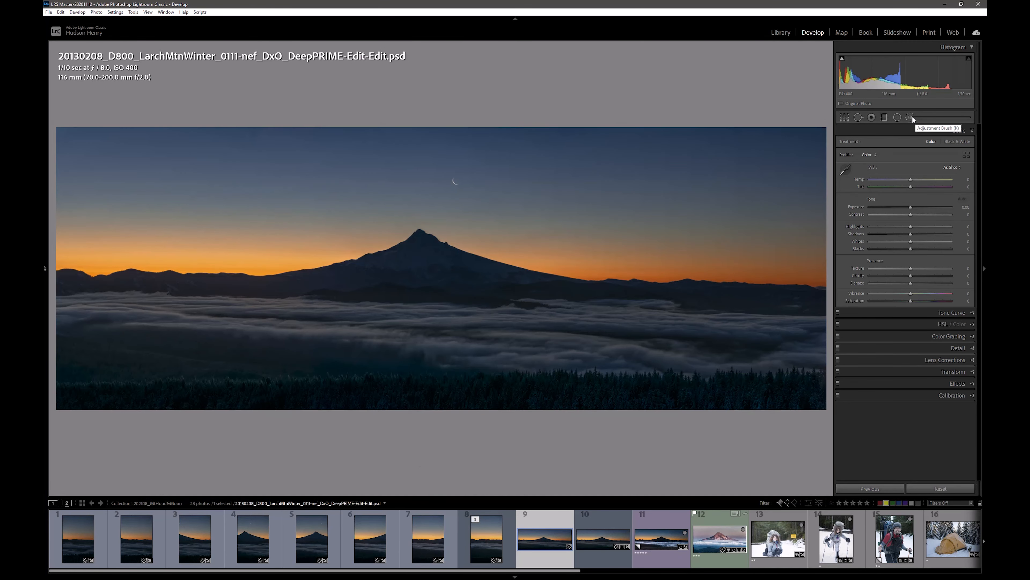
left_click(911, 117)
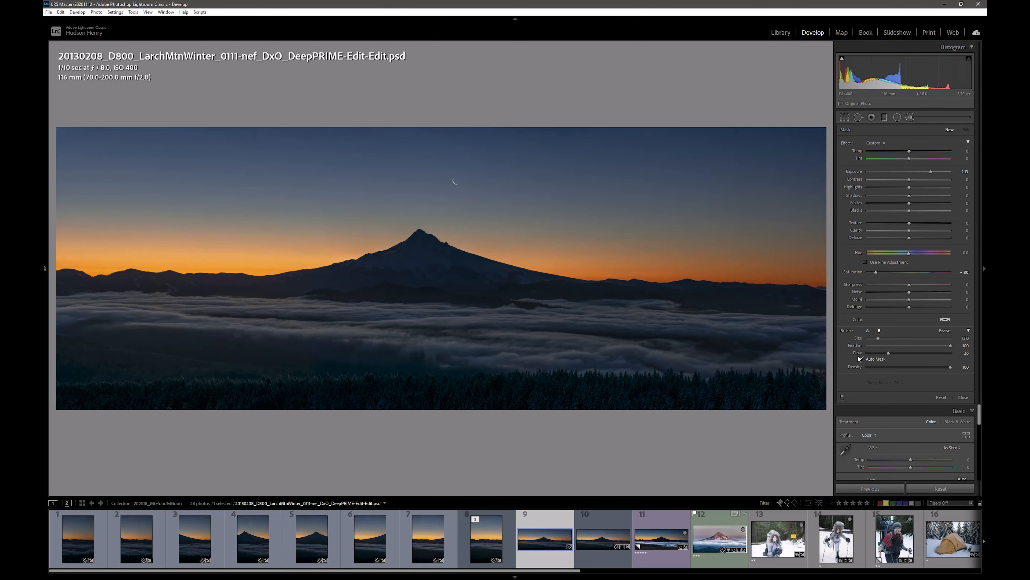
left_click_drag(888, 353, 886, 353)
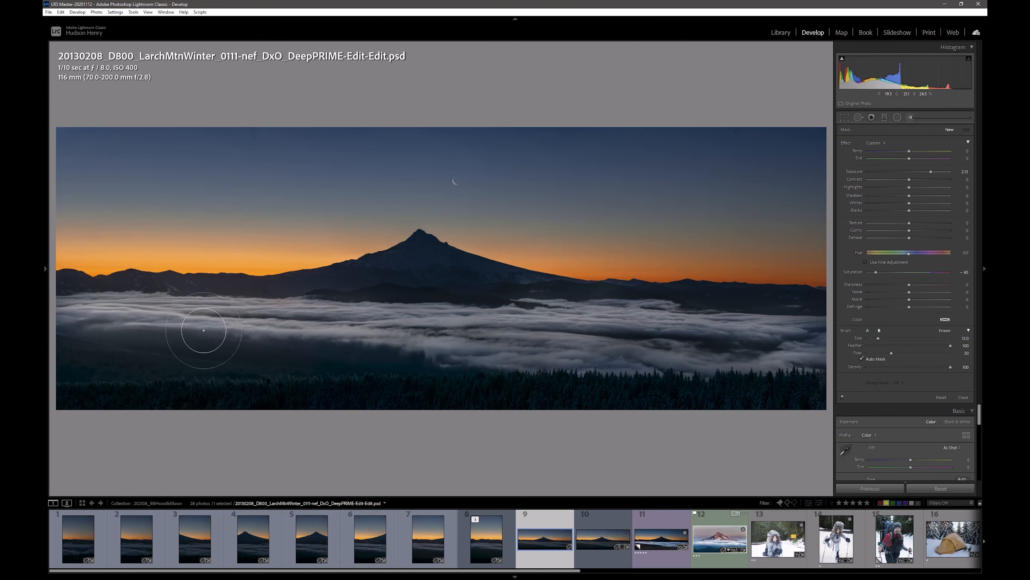
left_click_drag(236, 326, 325, 372)
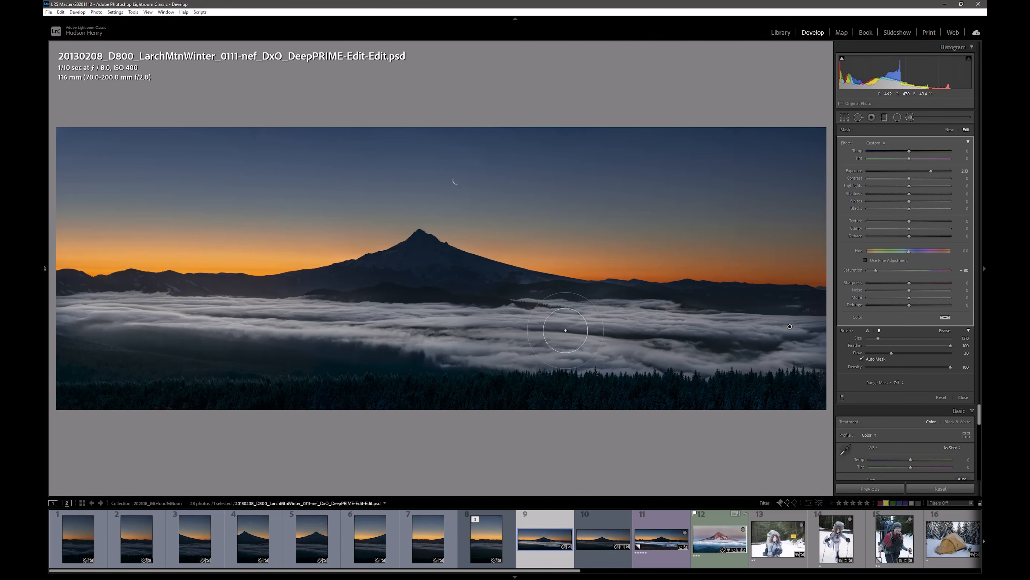
Step: Add a new Adjustment Brush with raised Exposure and Saturation -35, and paint it over the foreground treeline
left_click(949, 130)
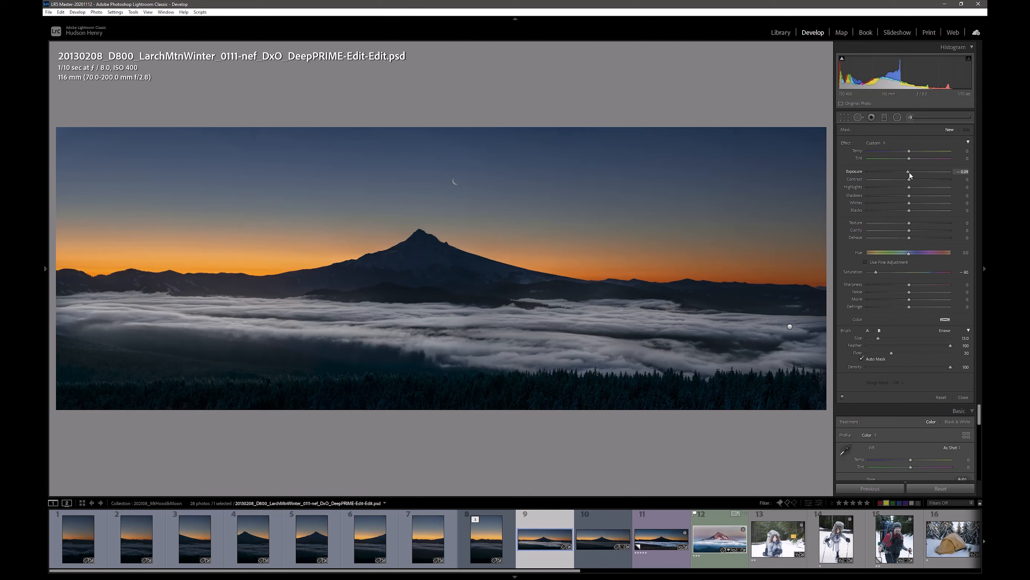
left_click_drag(909, 173, 922, 173)
left_click_drag(893, 271, 894, 272)
left_click_drag(59, 392, 64, 393)
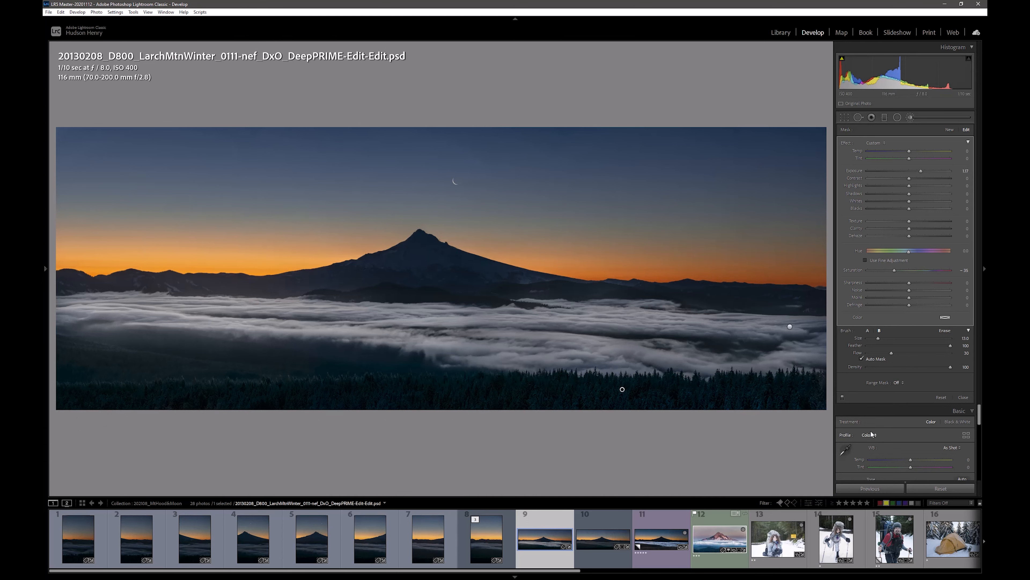
Step: Add a new Adjustment Brush with Exposure -0.38 and Saturation 2, and paint it over the dark forest below the fog
left_click(950, 130)
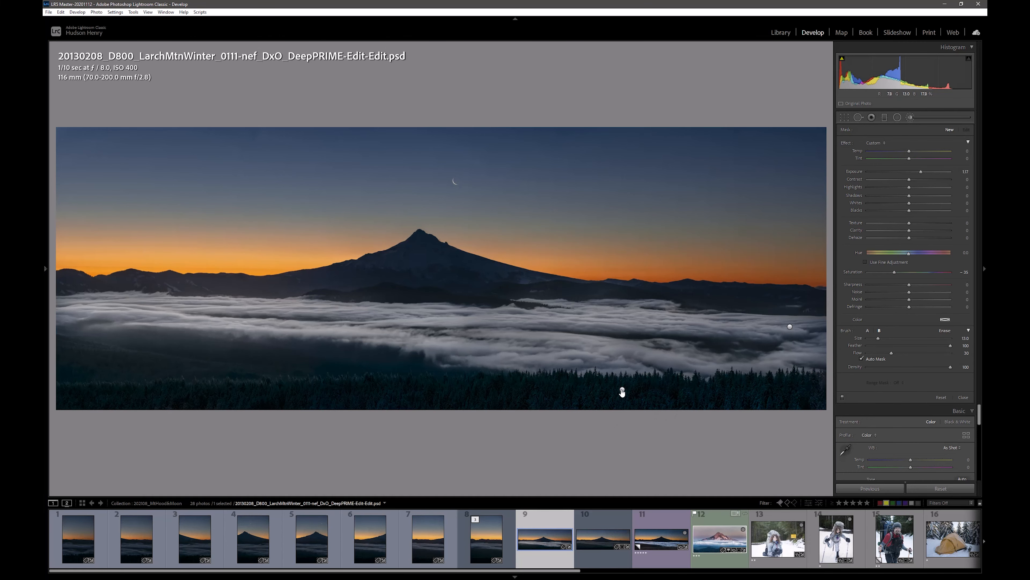
mouse_move(623, 391)
mouse_move(271, 356)
left_mouse_down()
mouse_move(309, 368)
mouse_move(766, 403)
left_mouse_up()
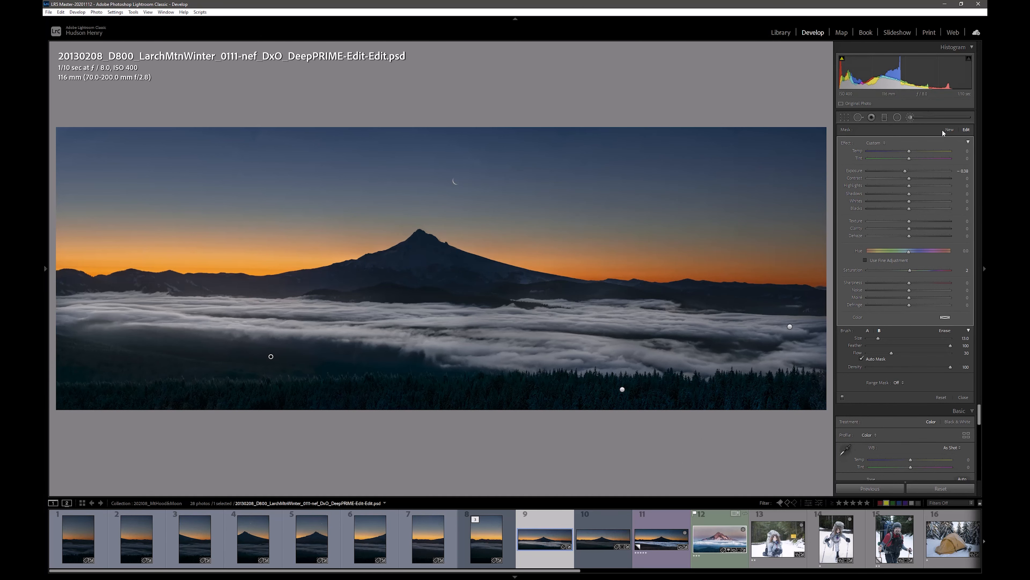
Step: Add a new Adjustment Brush with Exposure about -0.8 and reduced Saturation, paint it over the mountain and ridgeline, and close the brush
left_click(951, 130)
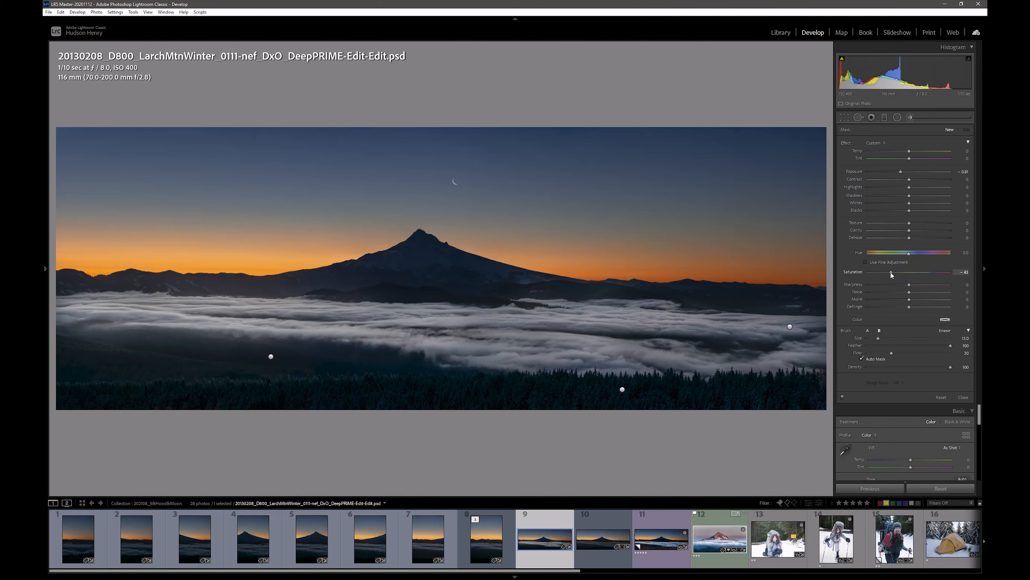
mouse_move(411, 254)
left_mouse_down()
mouse_move(439, 232)
mouse_move(419, 253)
mouse_move(456, 269)
mouse_move(403, 276)
mouse_move(433, 276)
mouse_move(414, 254)
mouse_move(416, 267)
mouse_move(329, 279)
left_mouse_up()
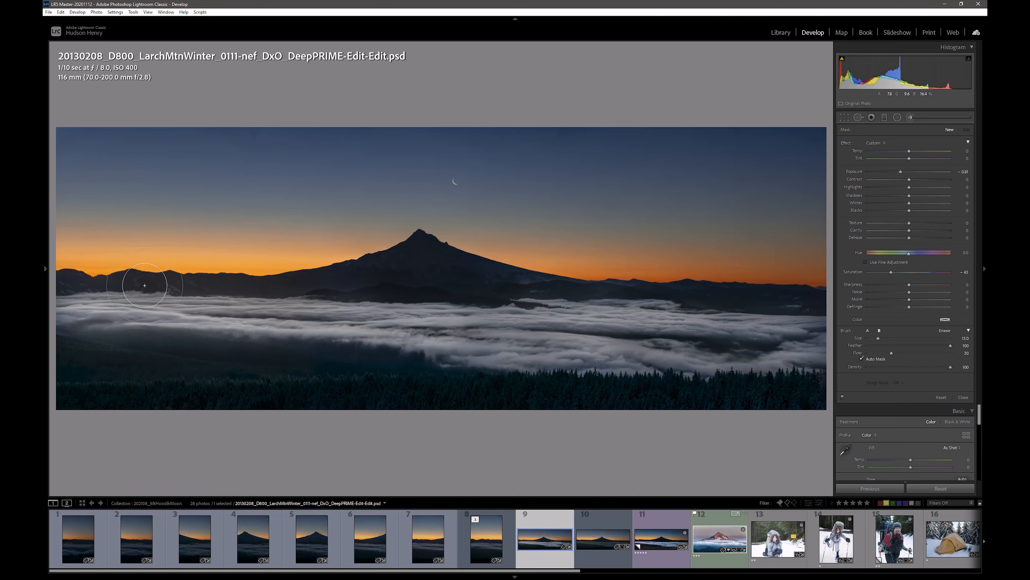
mouse_move(402, 282)
left_mouse_down()
mouse_move(430, 274)
mouse_move(486, 289)
left_mouse_up()
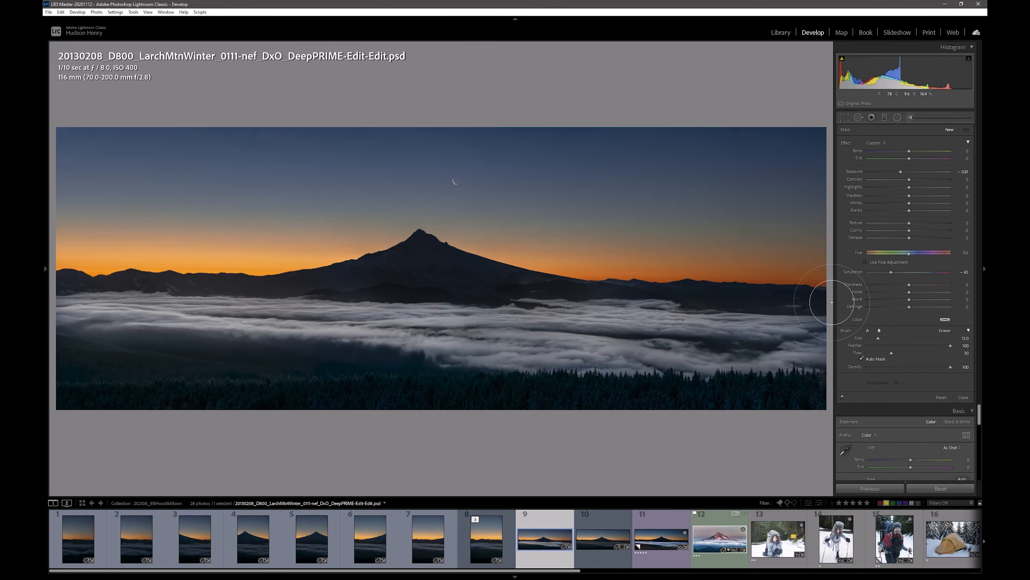
mouse_move(538, 292)
left_mouse_down()
mouse_move(421, 276)
mouse_move(405, 253)
left_mouse_up()
mouse_move(514, 283)
left_mouse_down()
mouse_move(548, 280)
mouse_move(466, 276)
mouse_move(428, 256)
mouse_move(281, 272)
mouse_move(266, 285)
mouse_move(59, 284)
mouse_move(292, 292)
mouse_move(419, 280)
mouse_move(405, 273)
mouse_move(421, 268)
mouse_move(464, 285)
mouse_move(830, 297)
mouse_move(751, 301)
mouse_move(537, 275)
mouse_move(493, 285)
mouse_move(561, 279)
mouse_move(477, 278)
mouse_move(416, 246)
mouse_move(324, 272)
left_mouse_up()
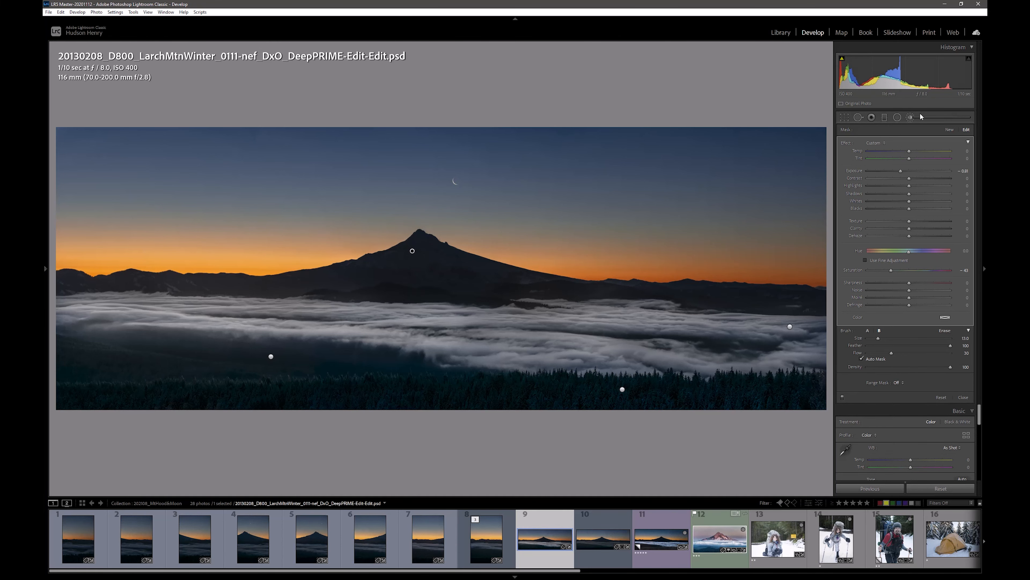
left_click(911, 118)
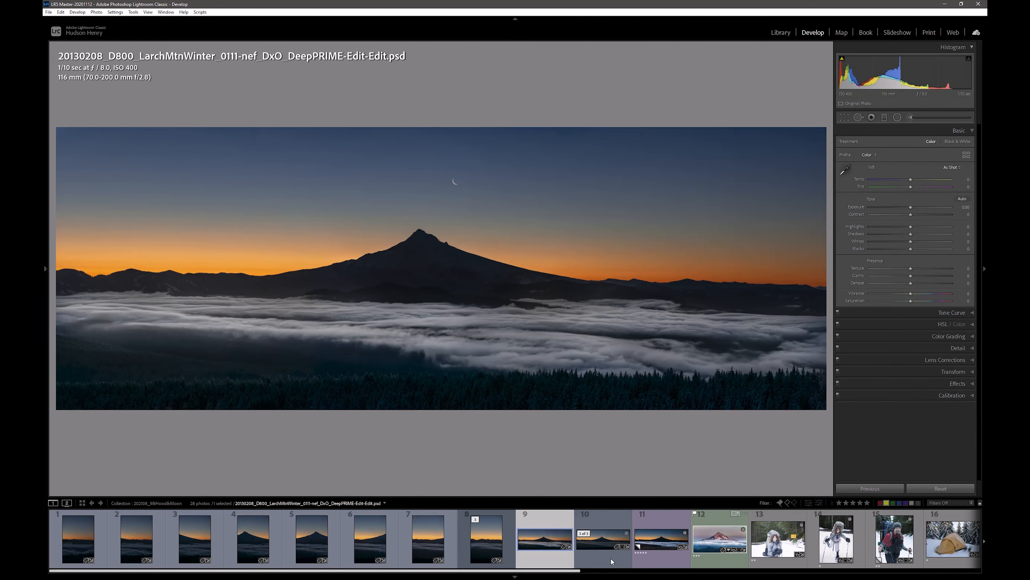
Step: Compare the fog detail at close zoom between the older 18mgrUprezRelLuster Copy 5 panorama and the new DeepPRIME-Edit-Edit version
left_click(685, 548)
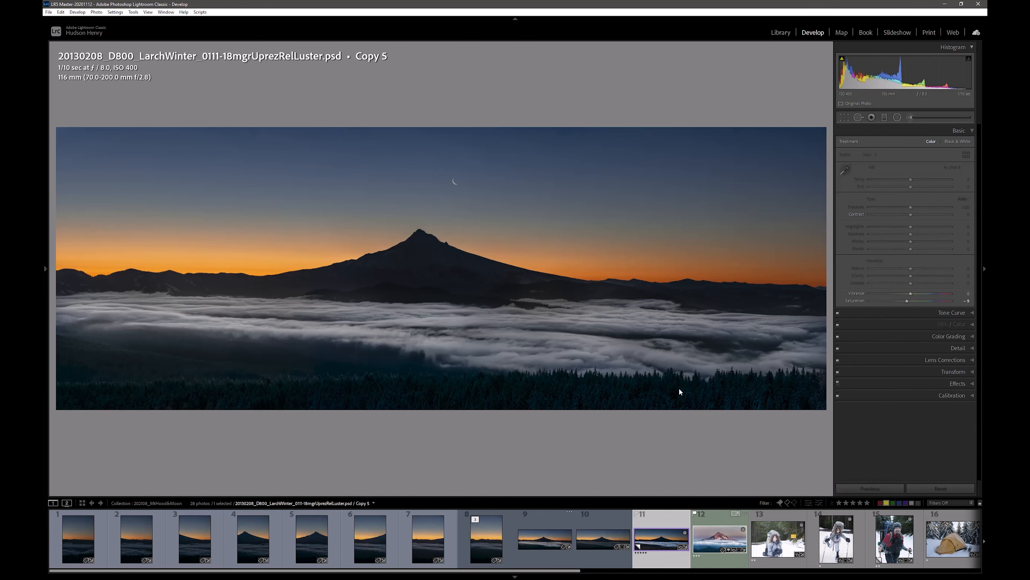
left_click(607, 325)
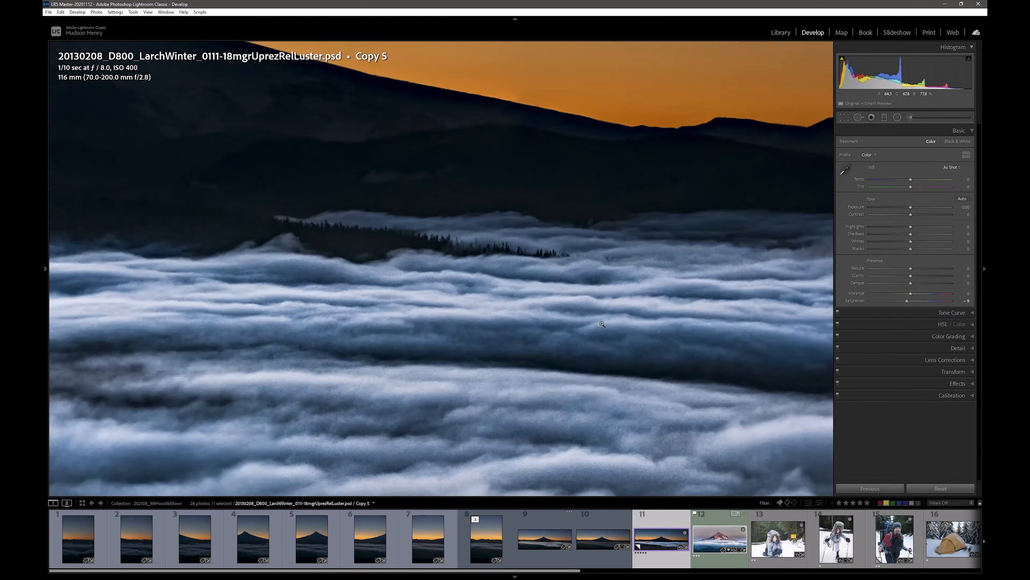
left_click(602, 324)
left_click(545, 539)
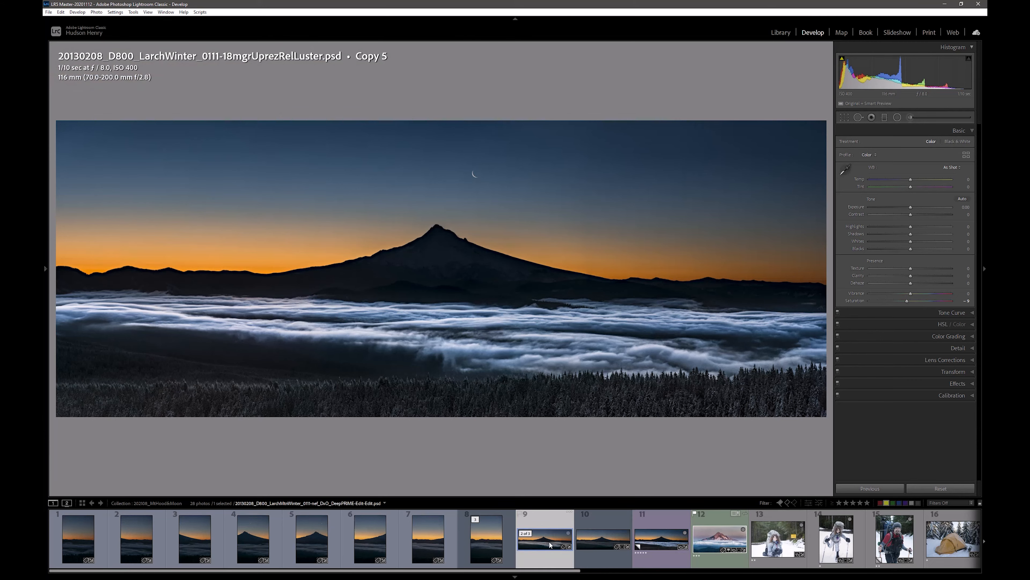
left_click(568, 323)
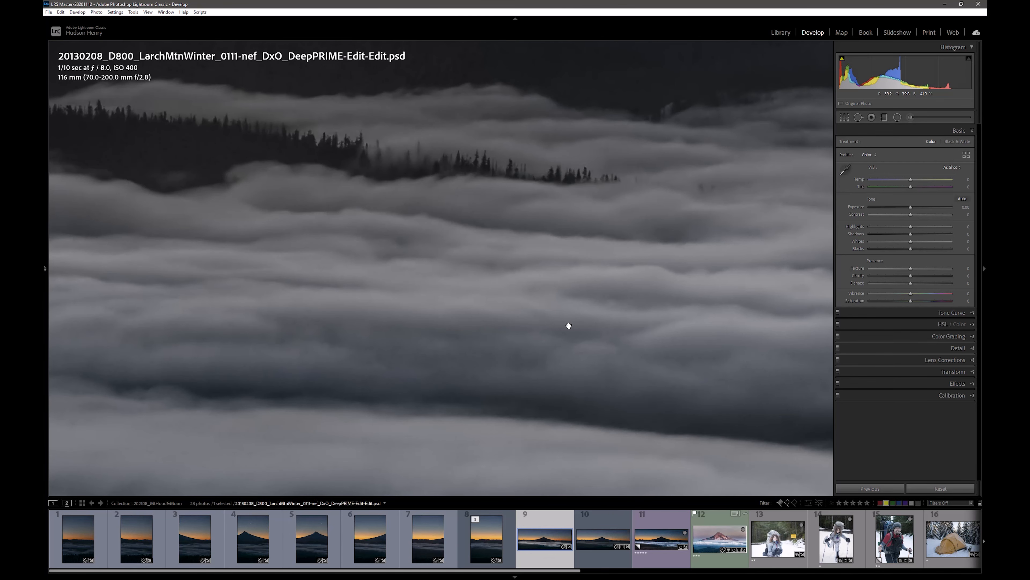
left_click_drag(708, 310, 368, 352)
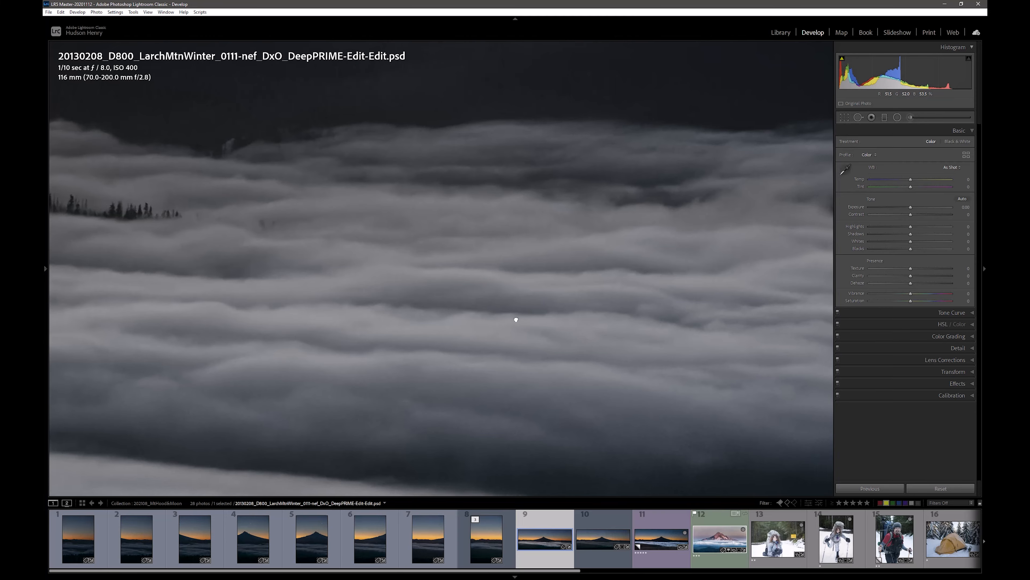
Step: Apply luminance noise reduction of 41 with Detail 63, and sharpening of Amount 14 with Masking 52, to the DeepPRIME-Edit-Edit panorama
left_click_drag(575, 338, 435, 225)
left_click_drag(482, 296, 558, 28)
left_click_drag(497, 322, 510, 266)
left_click_drag(417, 350, 437, 299)
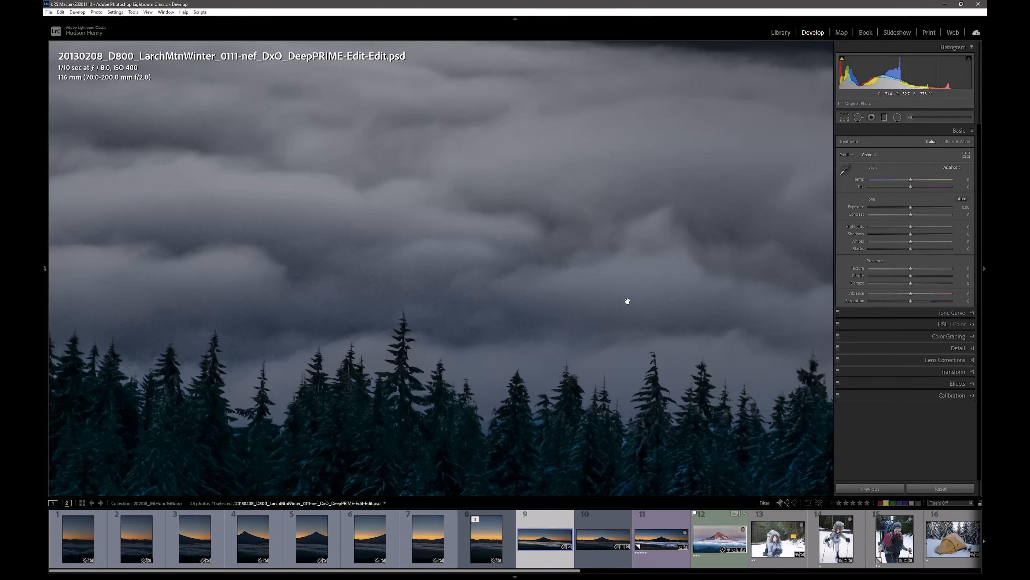
left_click(954, 349)
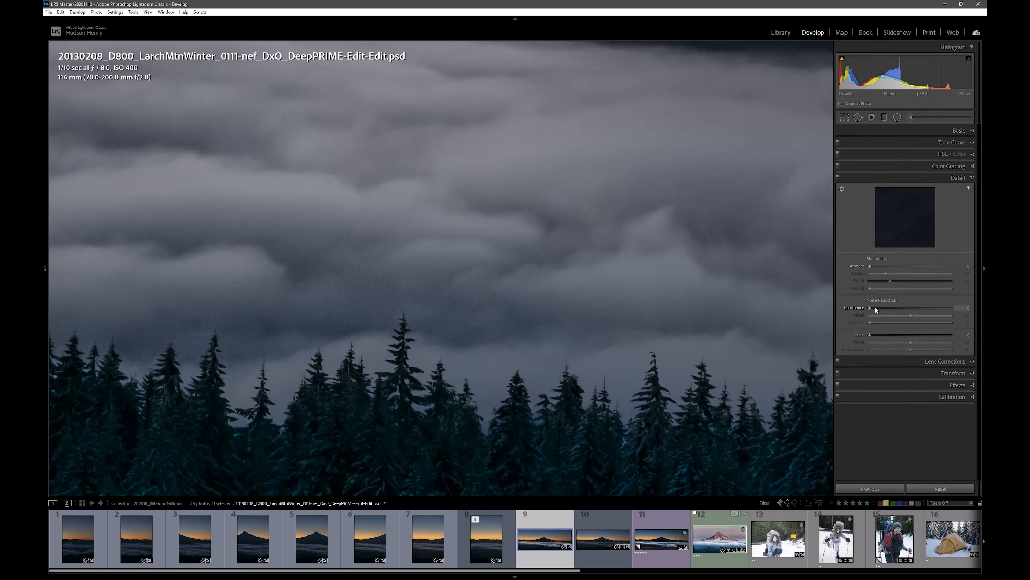
key("alt")
left_click_drag(873, 308, 907, 308)
left_click_drag(903, 305, 903, 305)
left_click_drag(910, 315, 921, 316)
left_click_drag(870, 268, 913, 287)
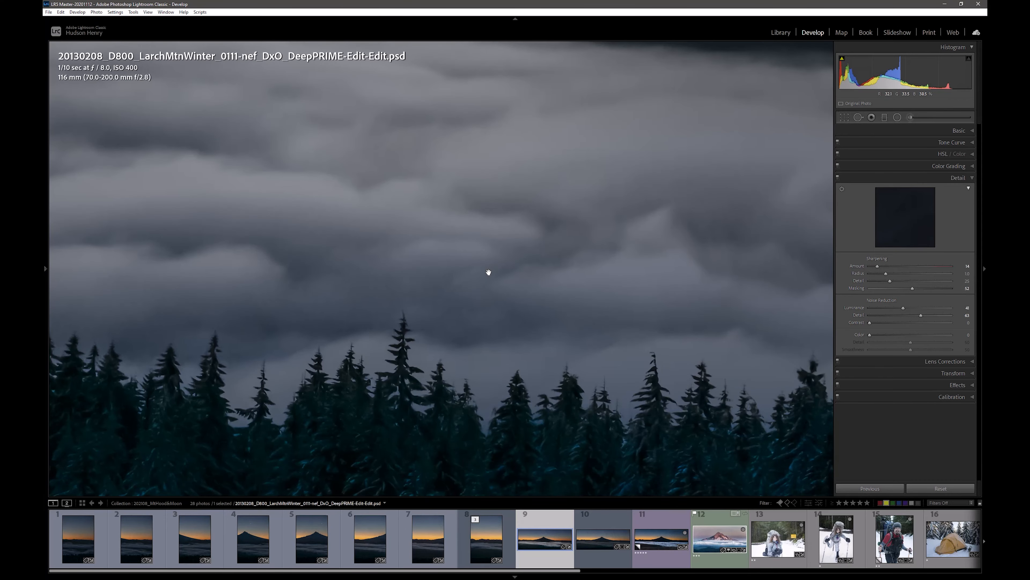
Step: Inspect the mountain's ridgeline, the crescent moon and the tree-lined fog bank at close zoom in the DeepPRIME-Edit-Edit panorama
left_click(489, 272)
left_click(488, 253)
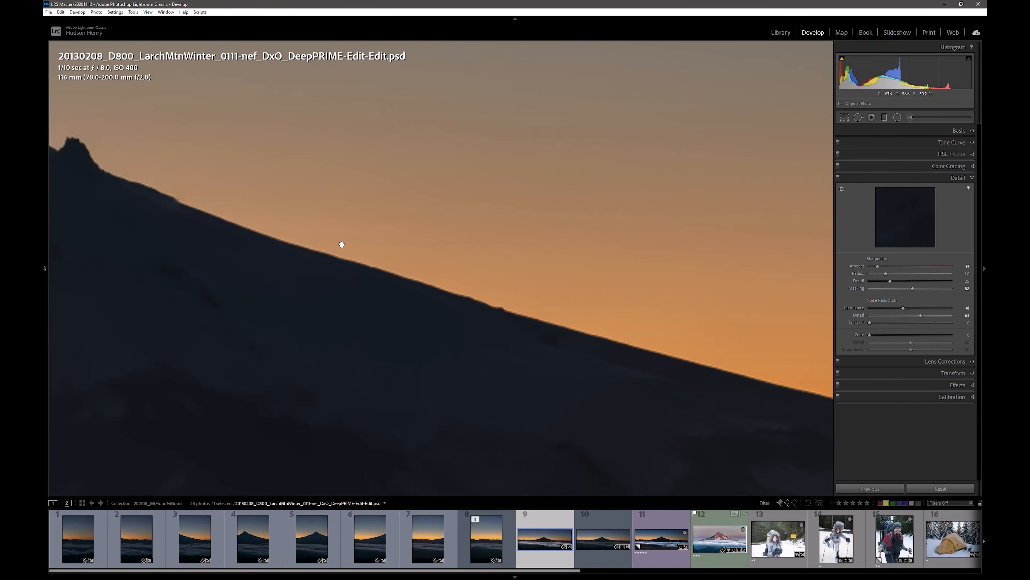
left_click_drag(214, 210, 493, 303)
left_click(490, 149)
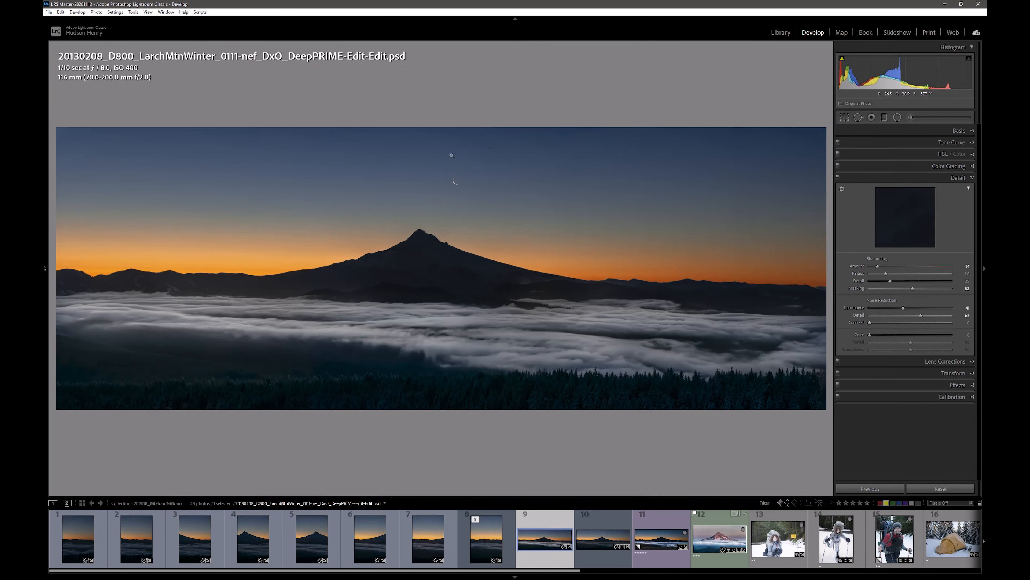
left_click(451, 182)
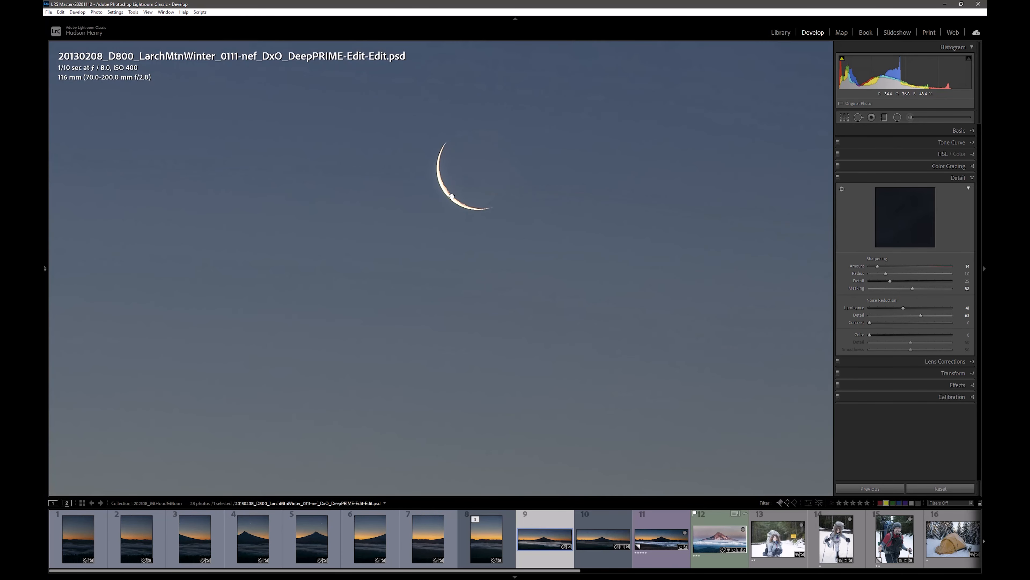
left_click(451, 197)
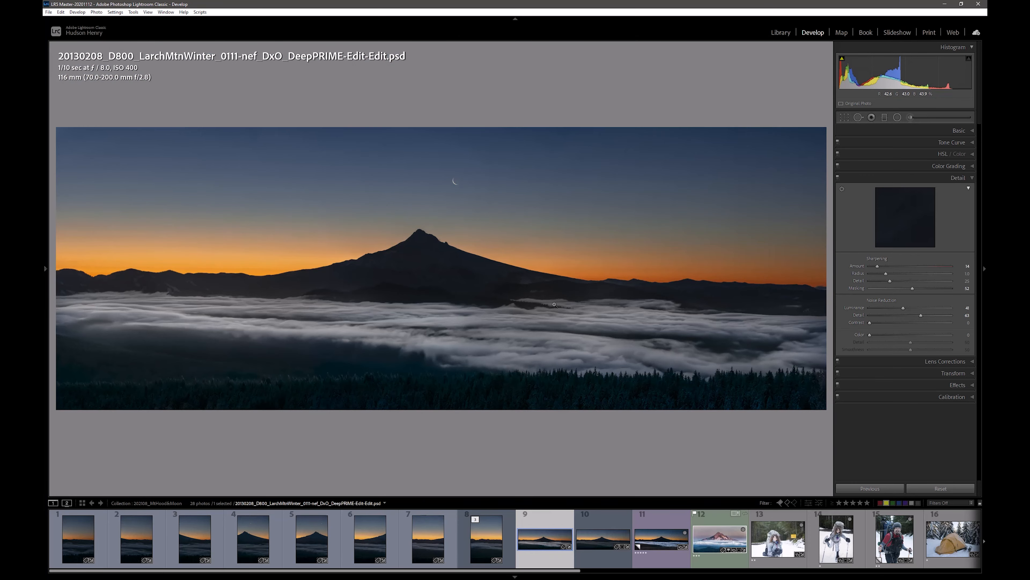
left_click(545, 303)
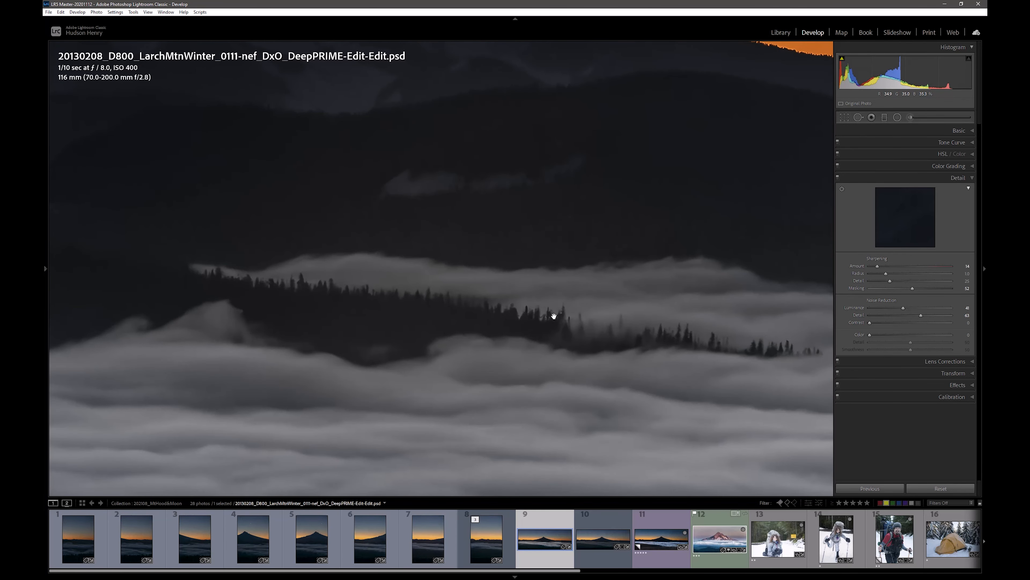
left_click(554, 316)
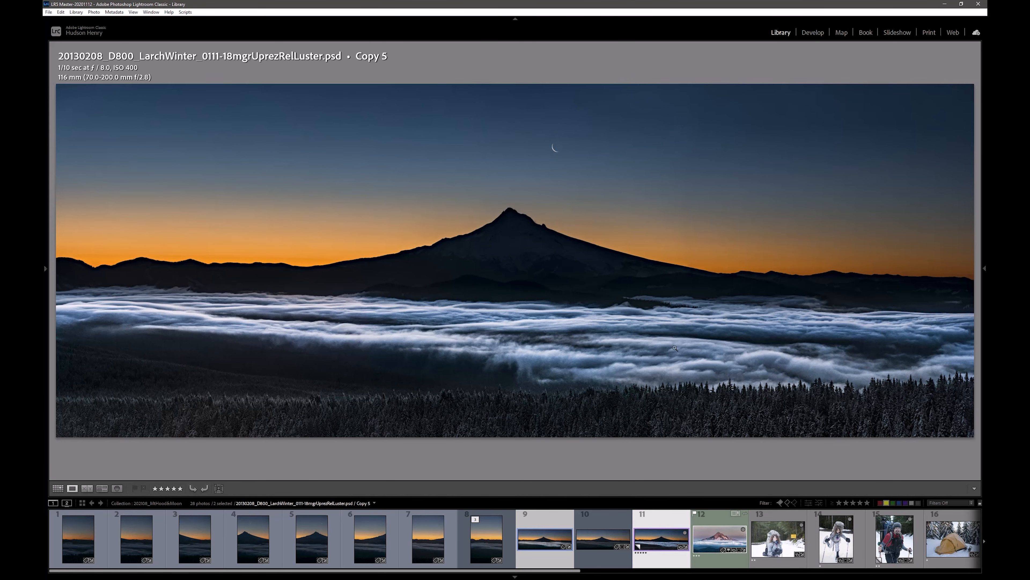
Step: Compare the fog in the older 18mgrUprezRelLuster Copy 5 panorama with the DeepPRIME-Edit-Edit version, at full view and close zoom
left_click(666, 335)
left_click(576, 270)
key("Left")
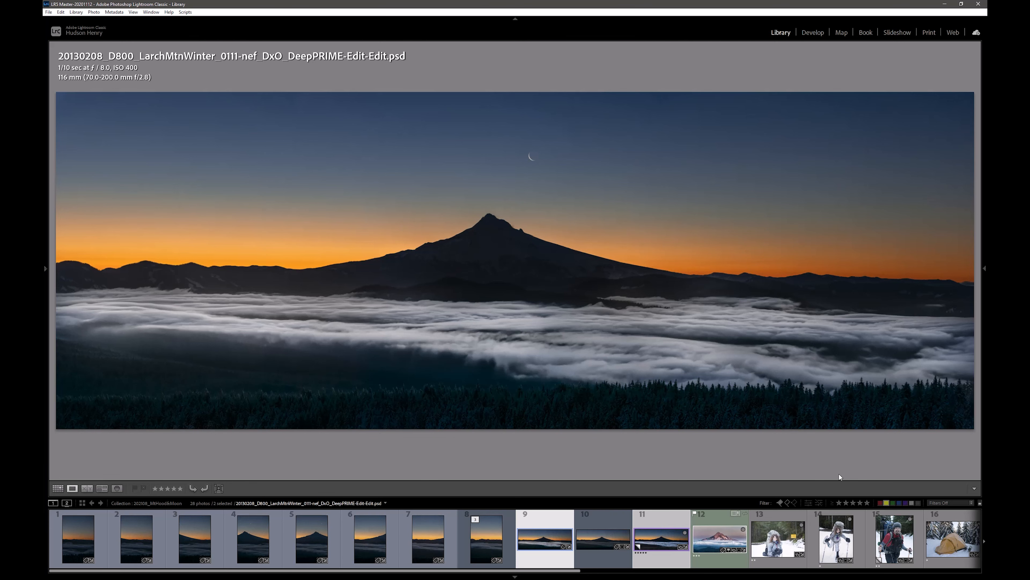
left_click(630, 324)
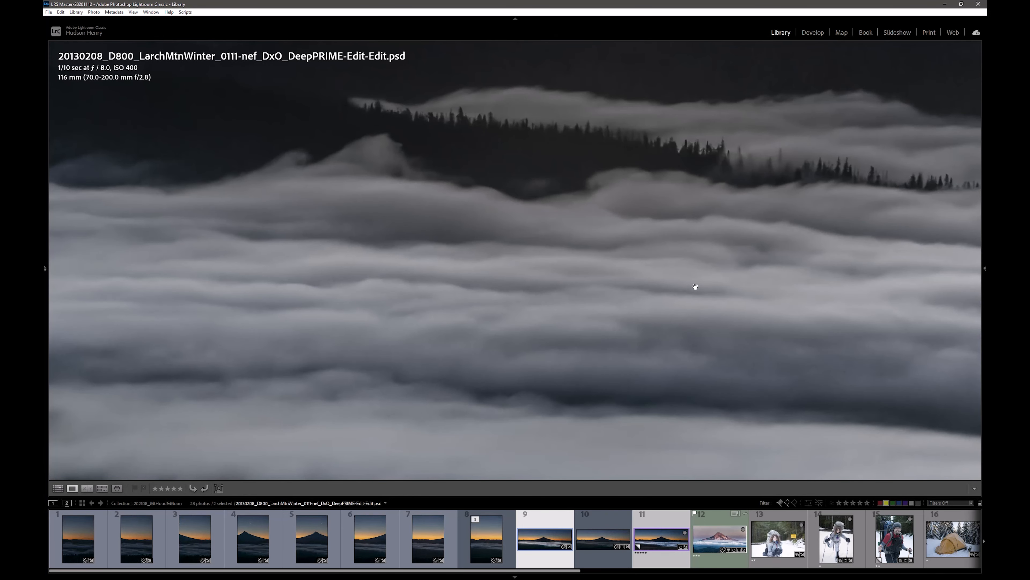
left_click(628, 310)
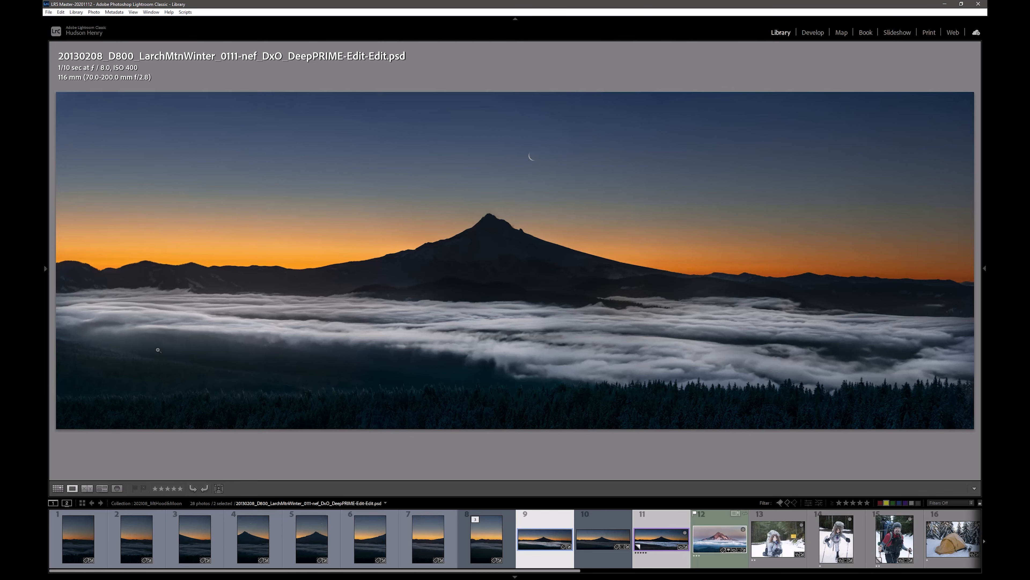
left_click(154, 328)
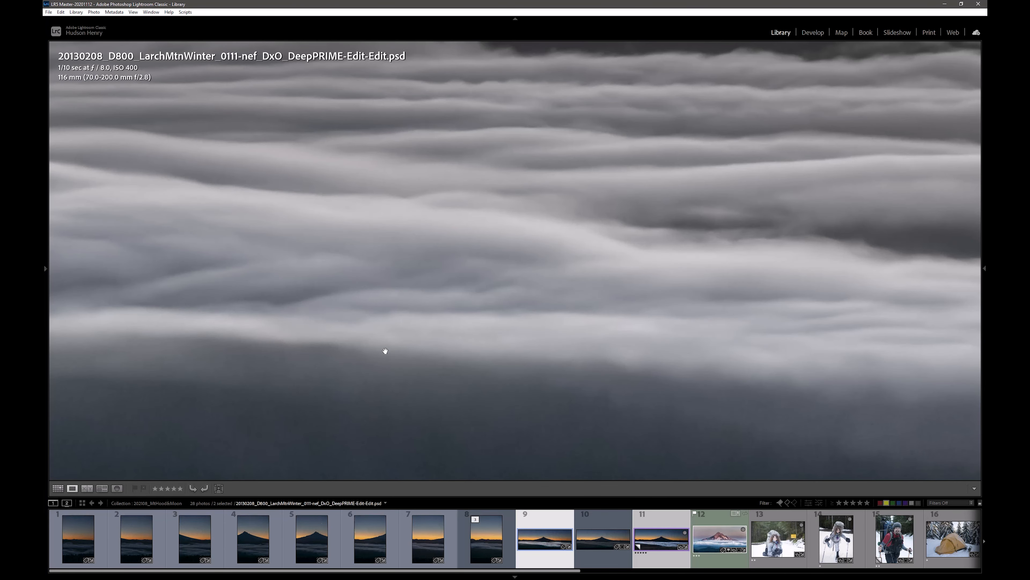
left_click(403, 354)
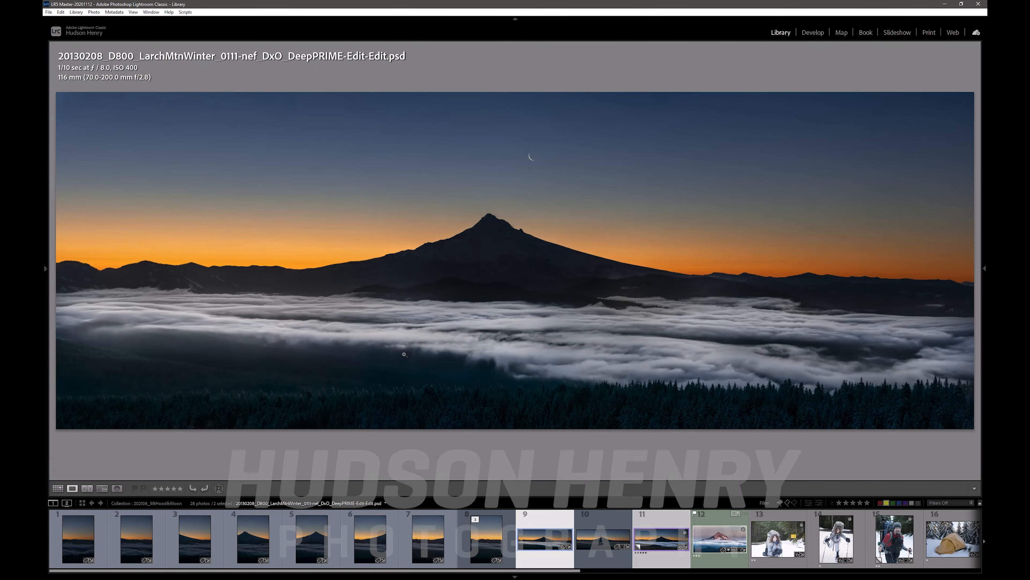